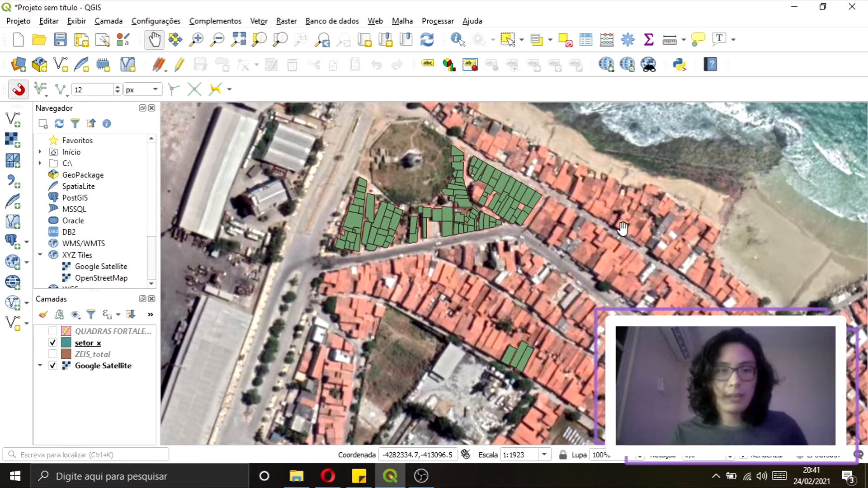
mouse_move(420, 231)
mouse_down()
mouse_move(422, 246)
mouse_move(408, 260)
mouse_move(415, 218)
mouse_up()
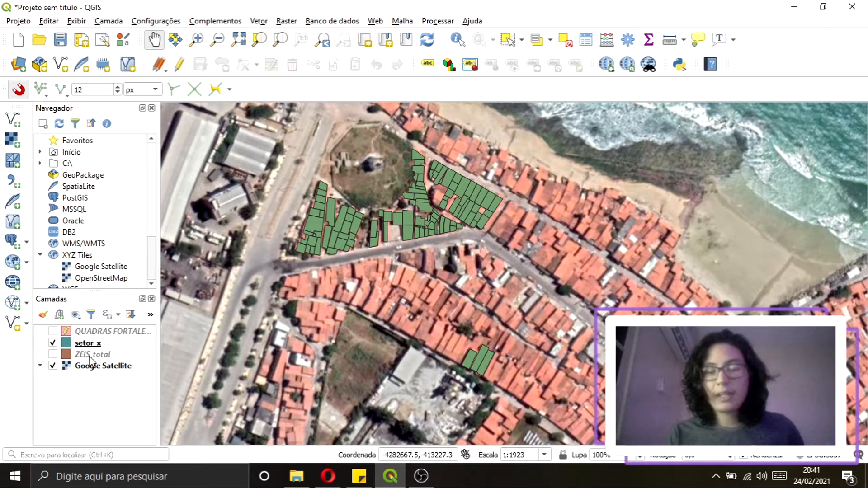
click(52, 366)
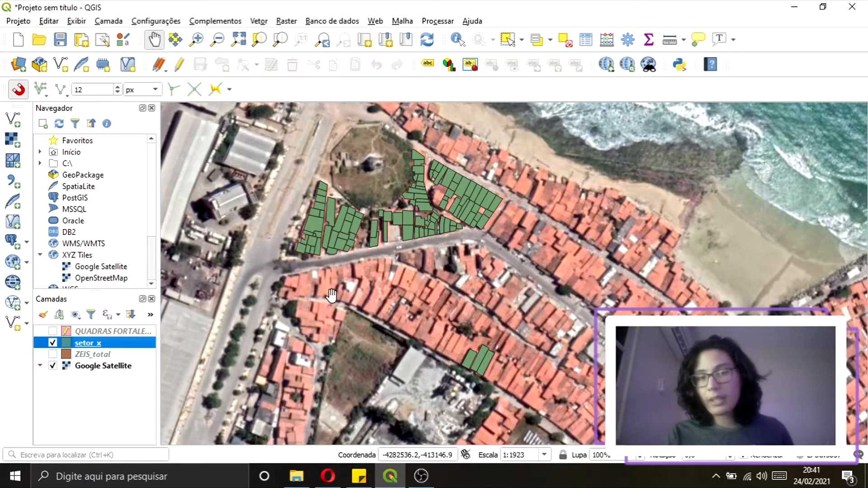
scroll(331, 296, down, 1)
scroll(353, 280, up, 1)
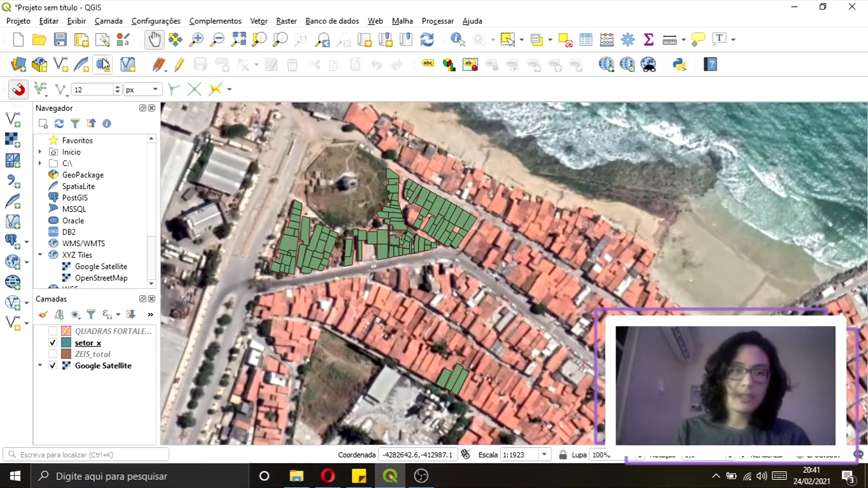
- Save the untitled project under the name Zeis Cais do Porto
click(18, 20)
click(52, 141)
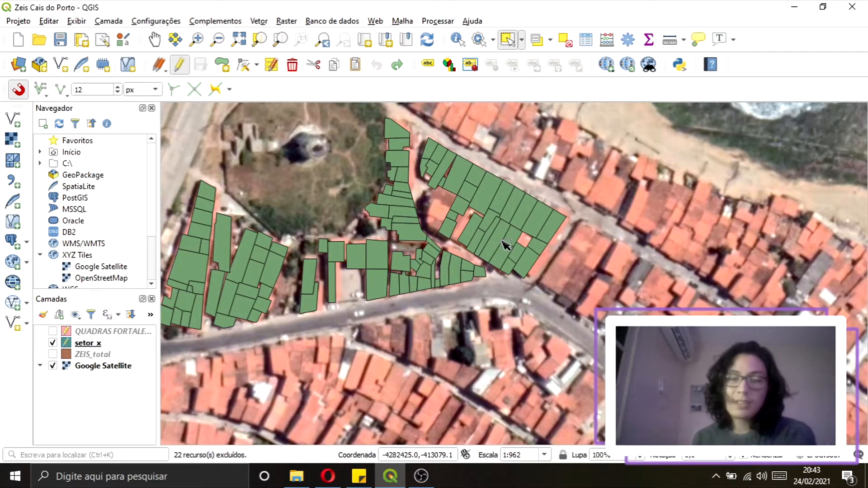
- Delete the setor_x lots in the eastern blocks above the main road, and undo the deletion
drag(614, 290, 404, 152)
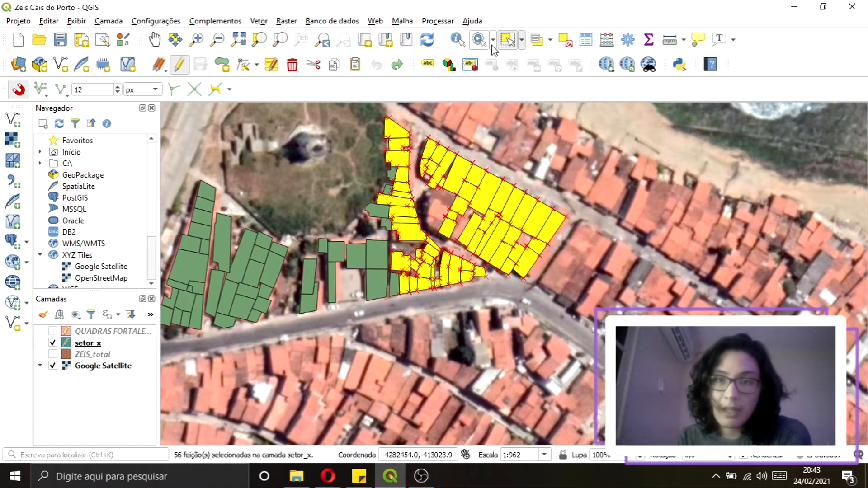
key(Delete)
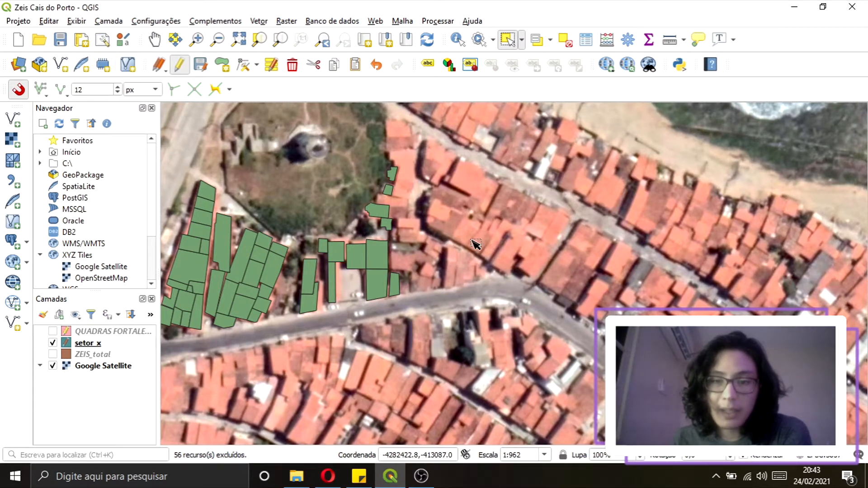
key(ctrl+z)
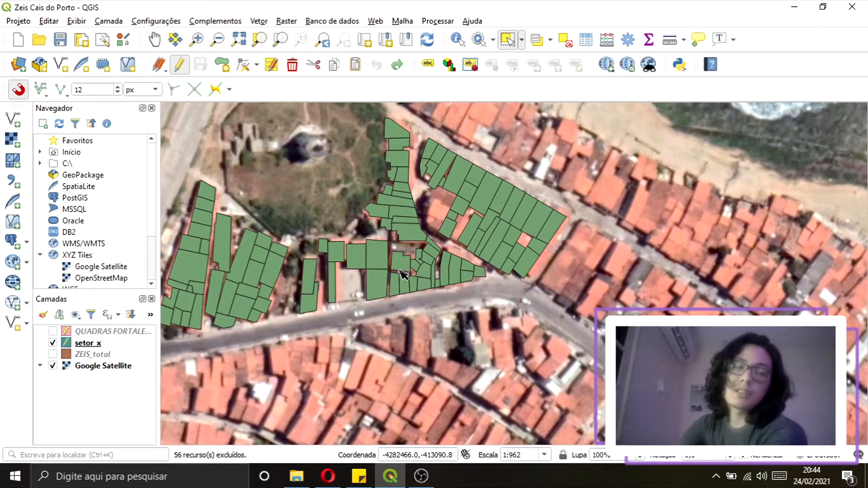
- Look at the project's map layouts in the layout manager and close it
click(102, 39)
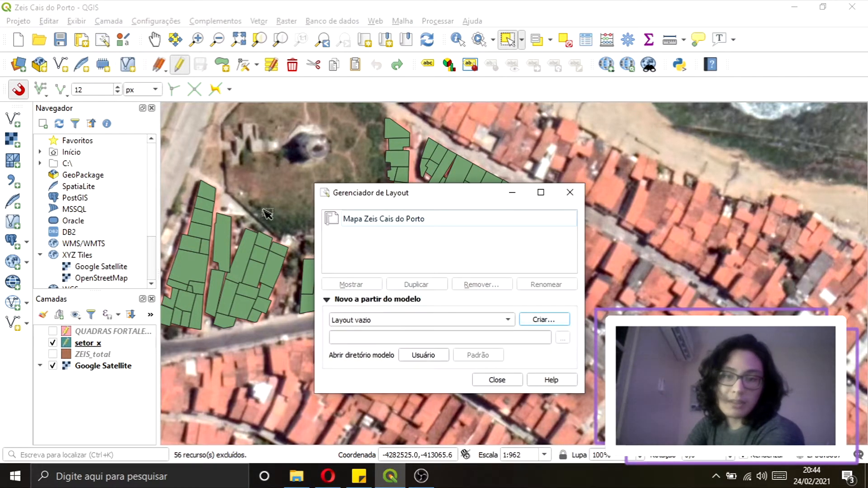
drag(367, 194, 378, 174)
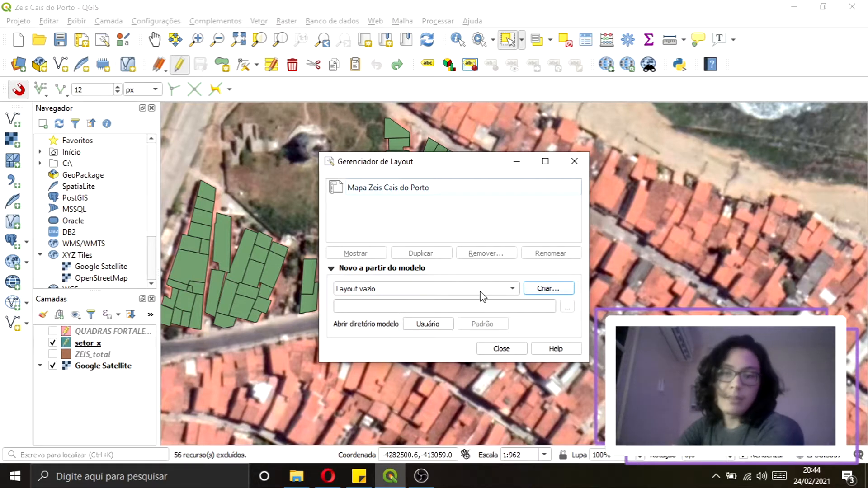
click(501, 348)
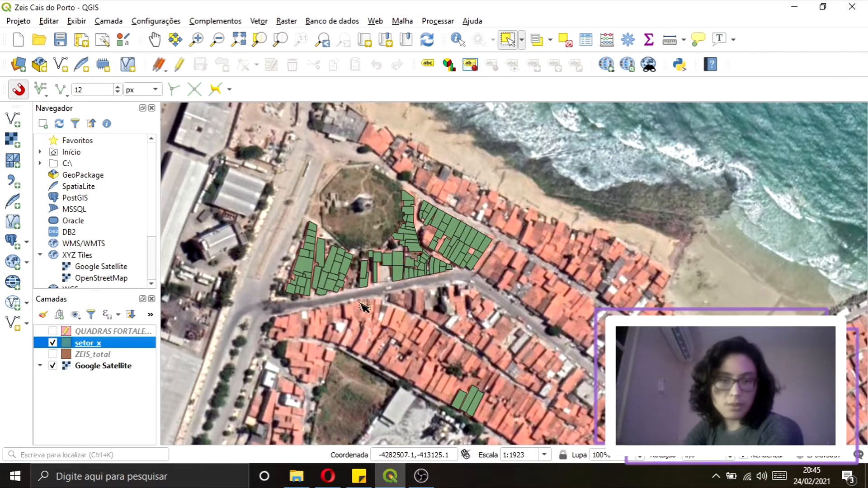
- Select individual lots at the eastern end of the lot block and open the setor_x attribute table
drag(447, 275, 417, 217)
drag(418, 217, 416, 215)
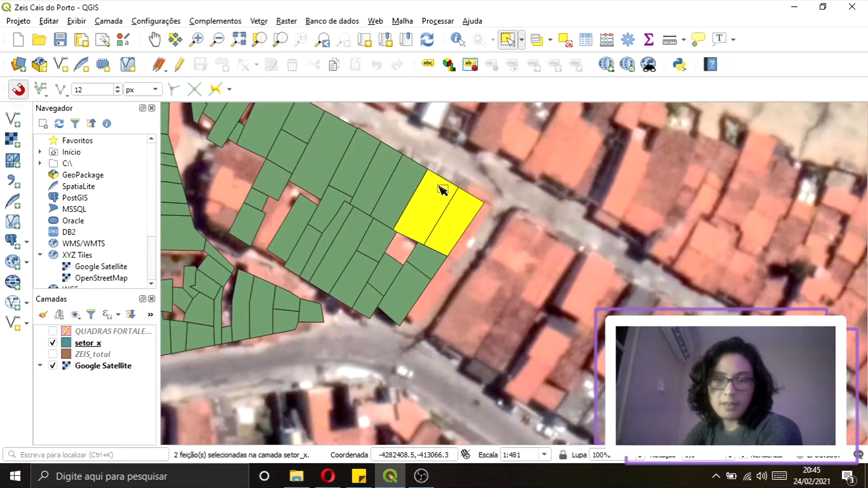
click(466, 217)
click(402, 295)
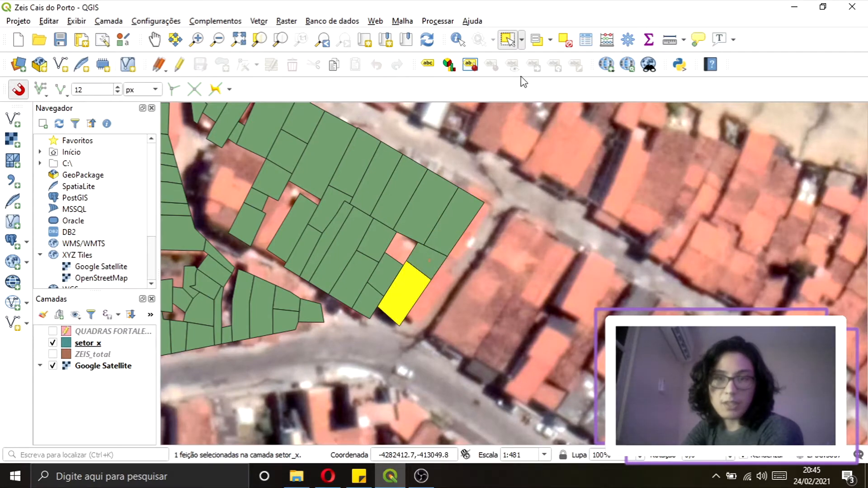
click(585, 40)
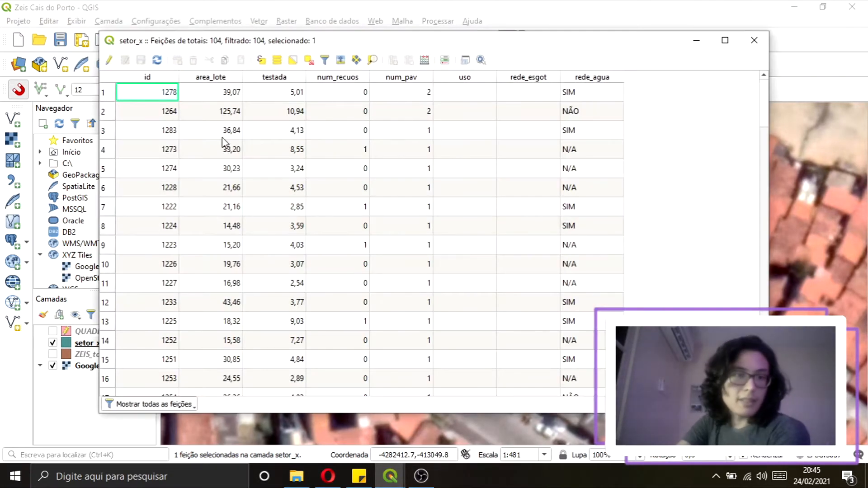
- Select the lots in the eastern part of the block and examine their rows in the attribute table
drag(489, 247, 446, 195)
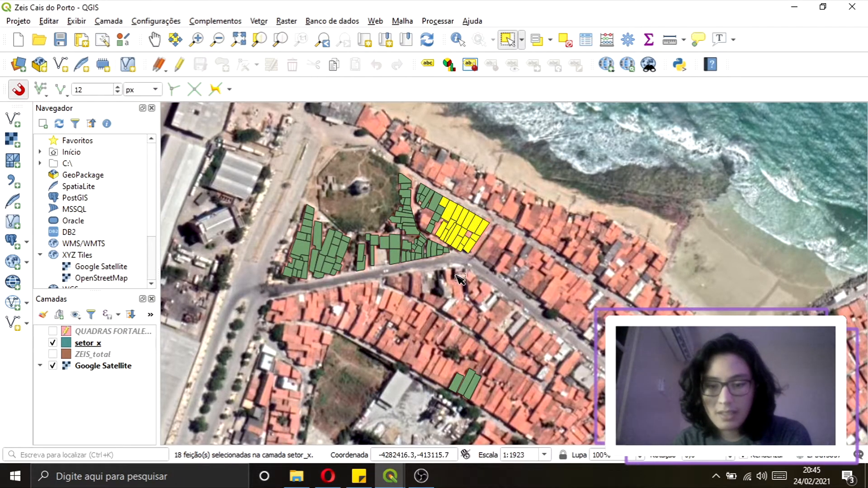
mouse_move(390, 476)
click(439, 416)
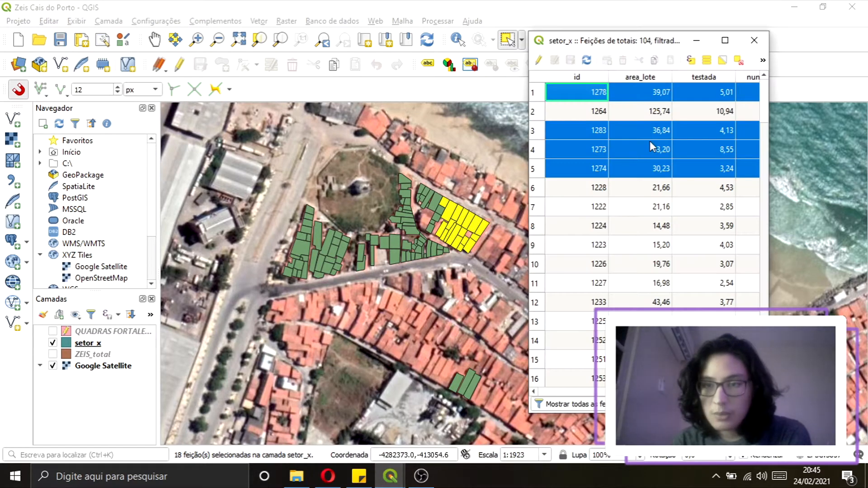
scroll(620, 149, down, 20)
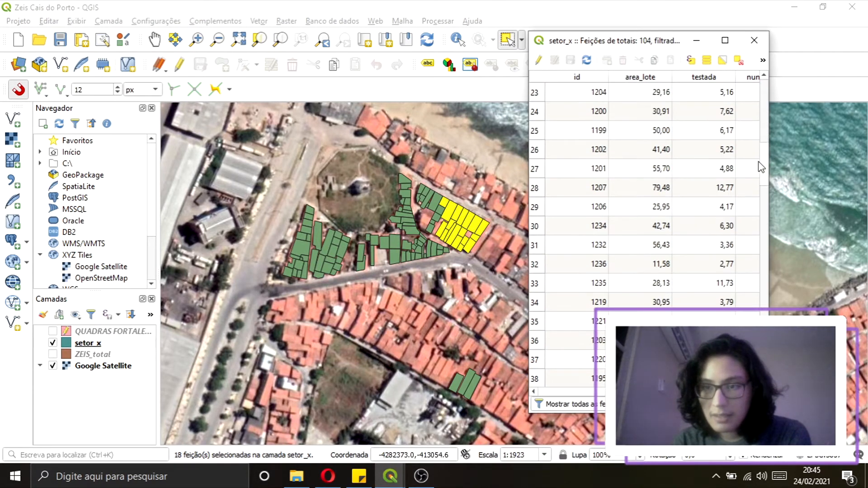
scroll(452, 232, up, 2)
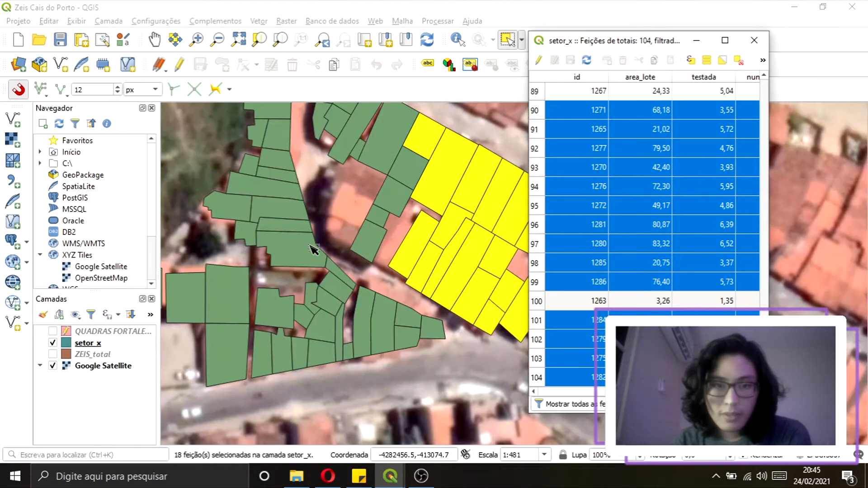
- Select only the northernmost lot beside the vegetated area and examine its attributes in the setor_x table
scroll(335, 249, down, 1)
scroll(320, 166, up, 2)
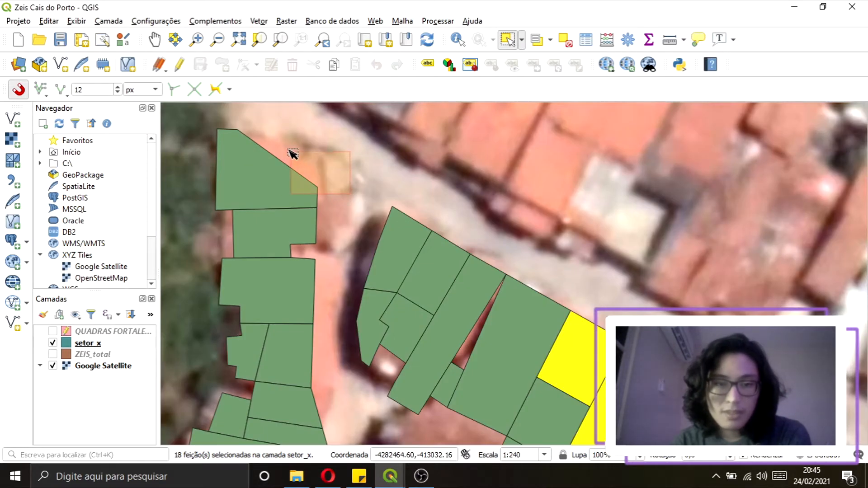
click(287, 165)
scroll(310, 171, down, 3)
scroll(309, 171, up, 3)
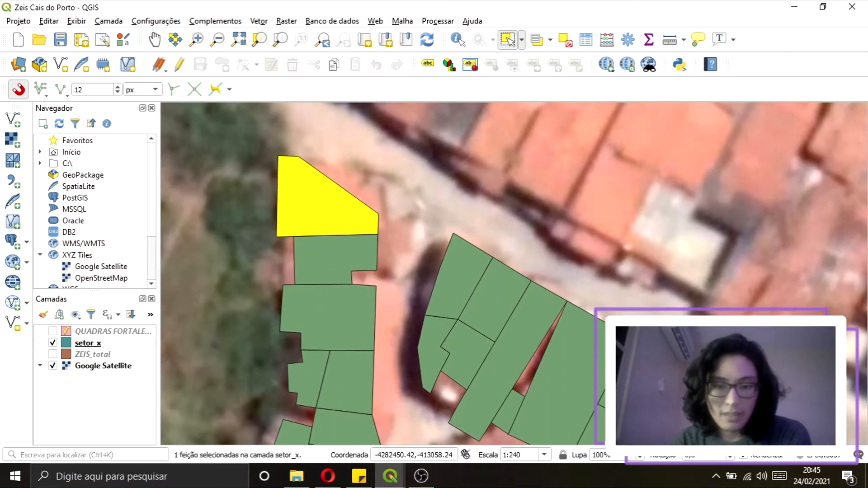
click(390, 477)
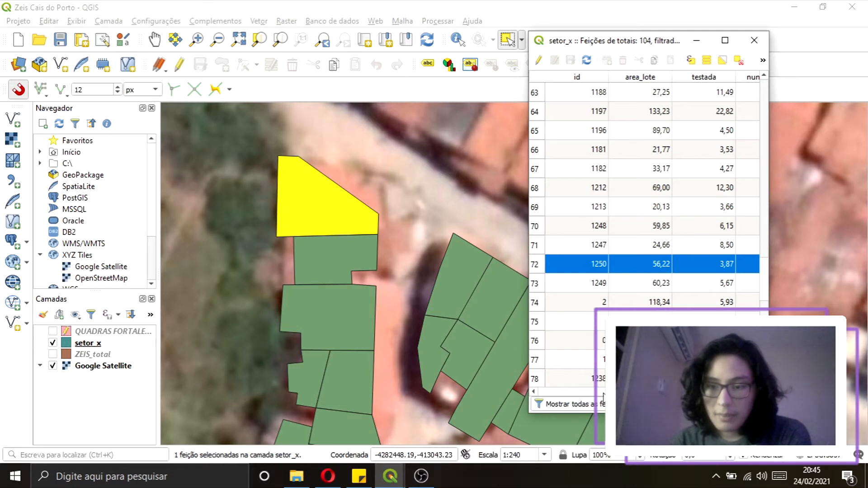
scroll(647, 190, right, 3)
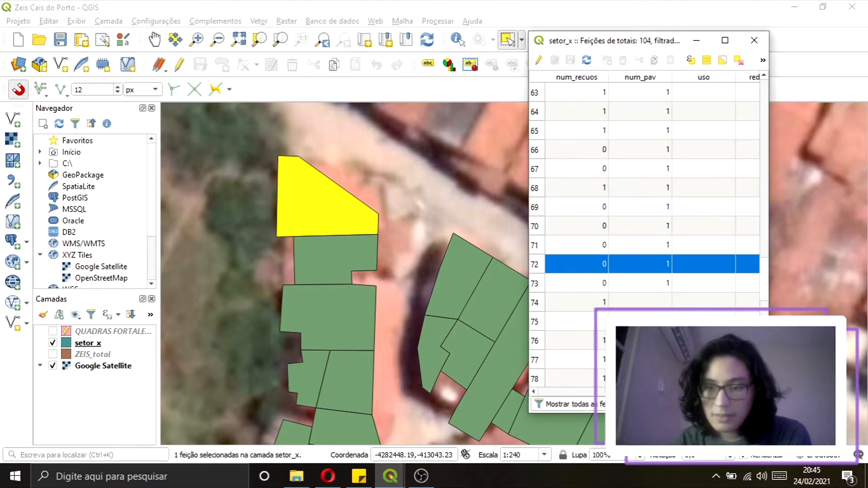
scroll(570, 253, left, 3)
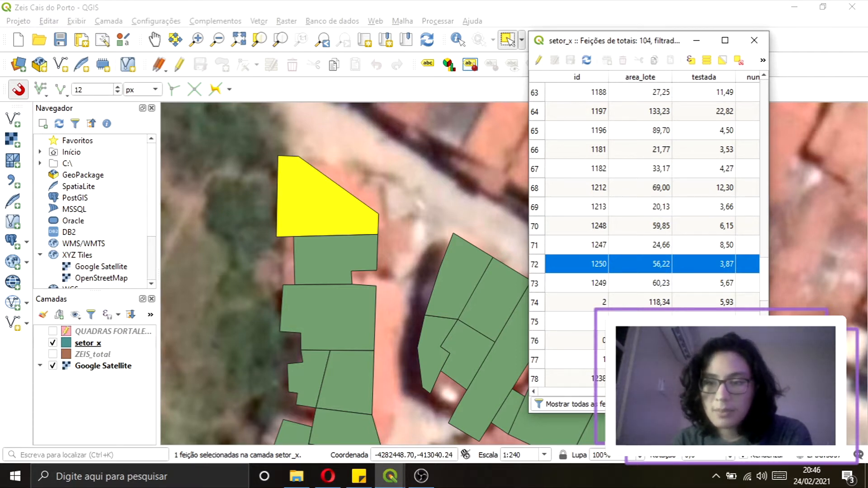
- Sort the setor_x attribute table by num_recuos and close the table
scroll(645, 79, right, 3)
click(642, 78)
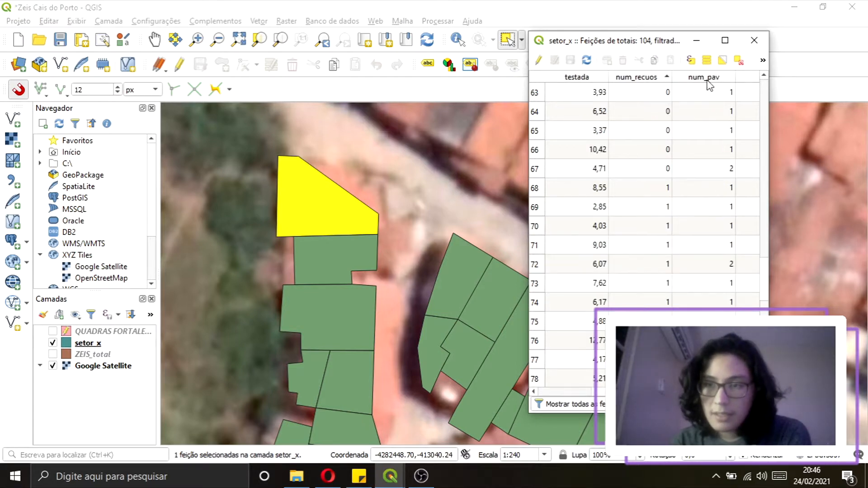
click(632, 79)
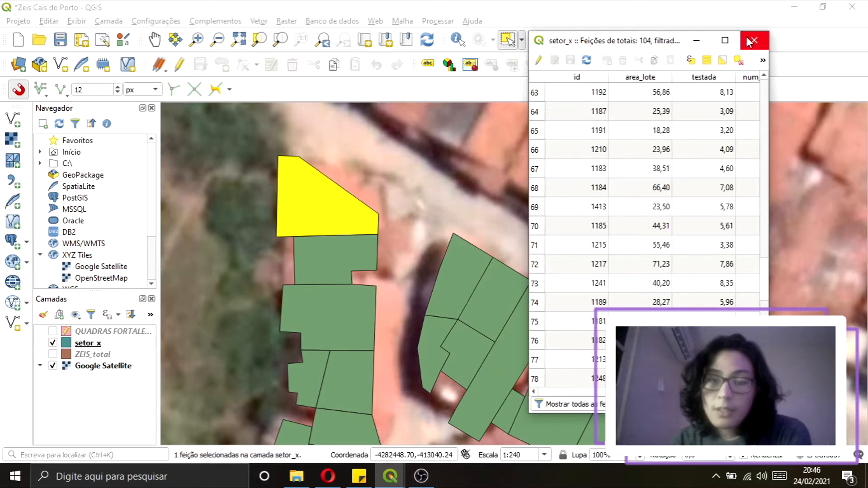
click(754, 40)
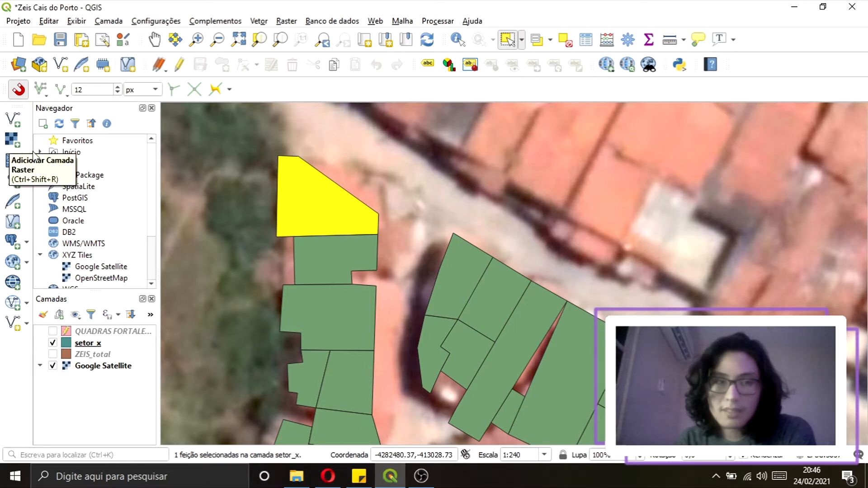
- Start a new shapefile layer with the file name Zona 1 and browse to the Faculdade folder to choose its save location
click(61, 64)
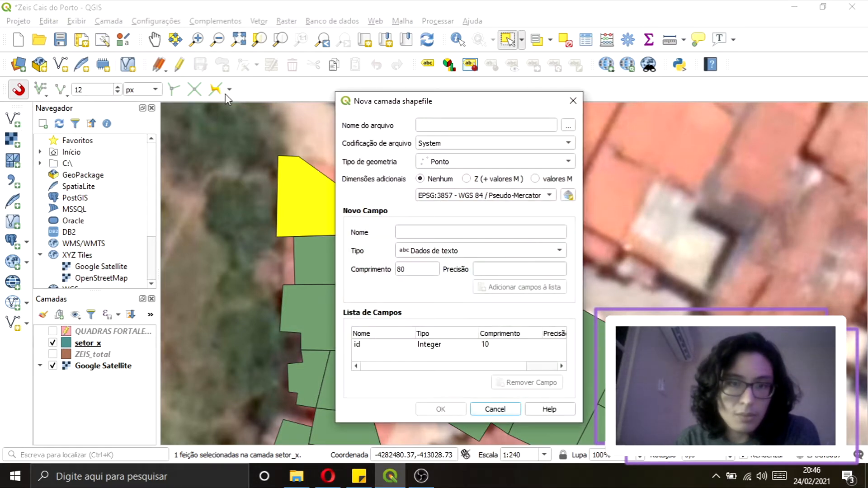
click(432, 117)
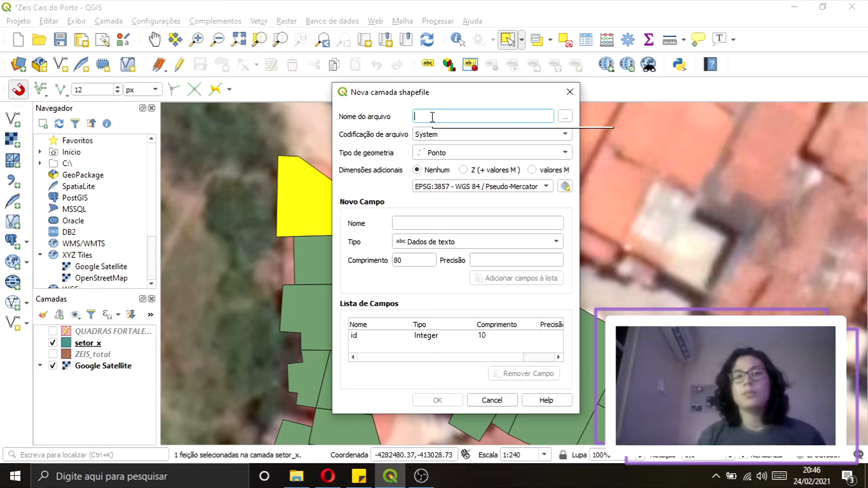
text(Zona 1)
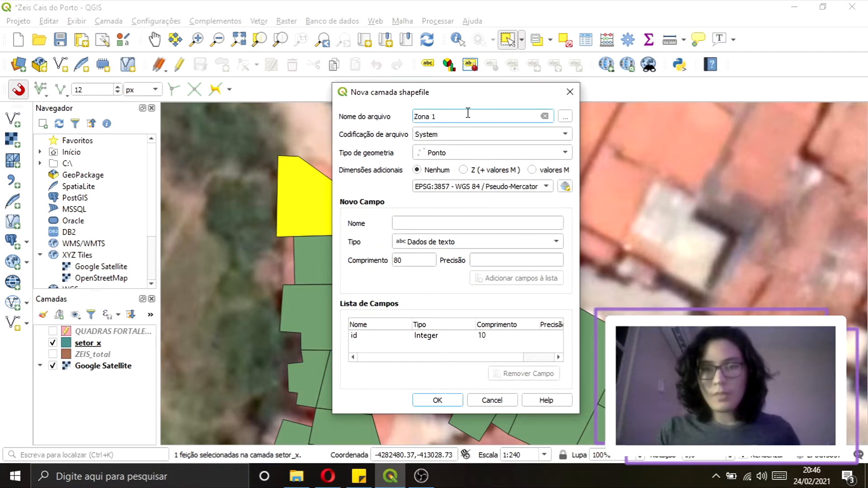
click(565, 116)
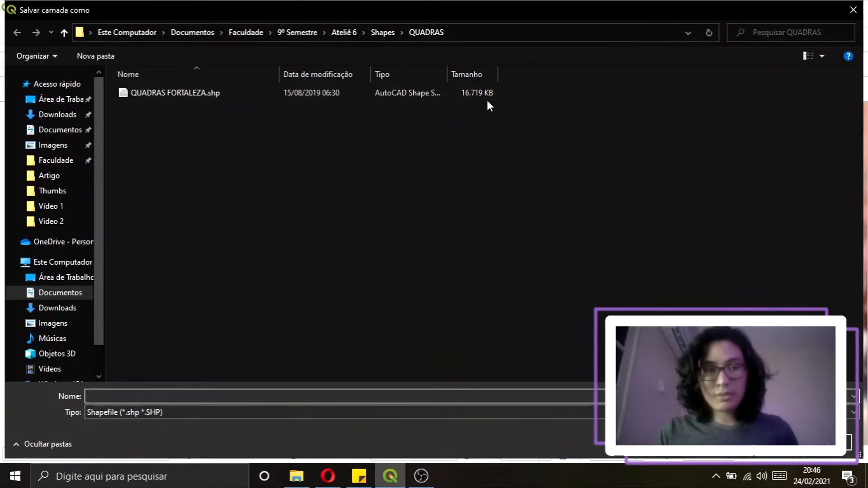
click(385, 33)
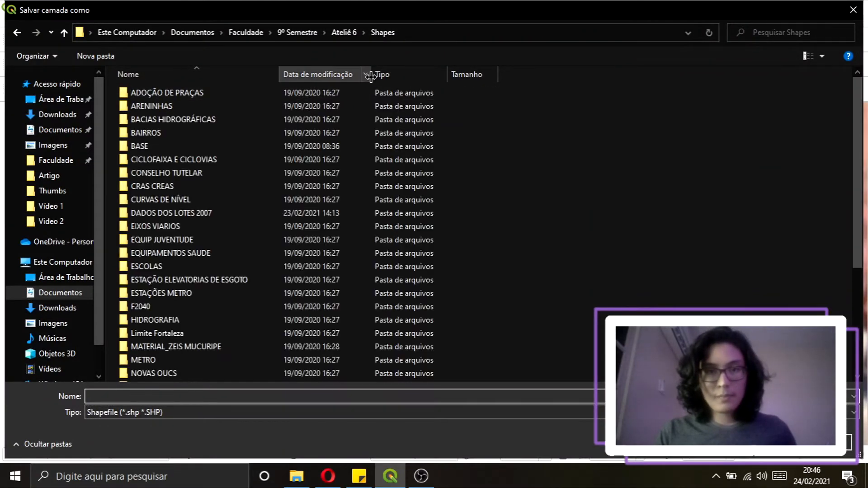
click(236, 37)
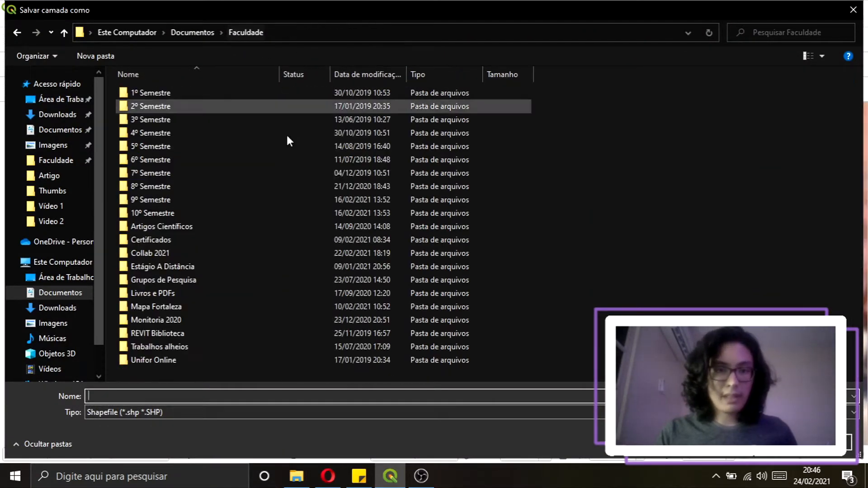
- Create a folder named Zona Qgis inside Faculdade and set the new shapefile to save there as Zona 1
right_click(266, 382)
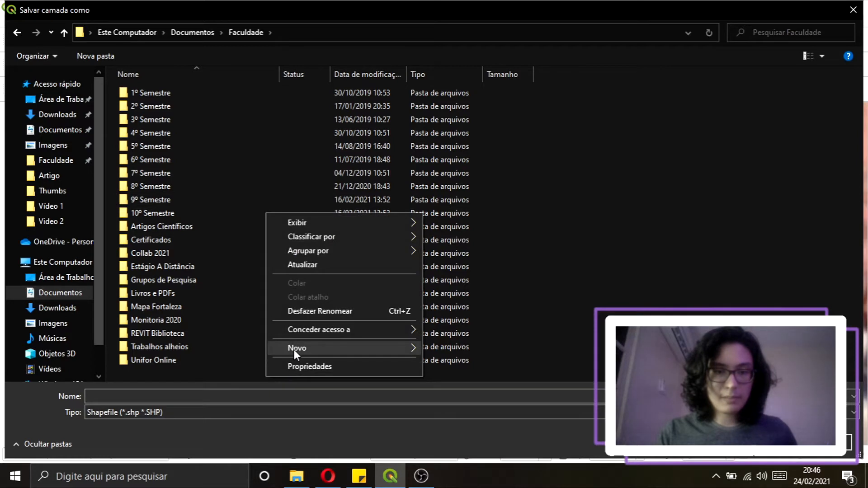
mouse_move(414, 349)
click(444, 354)
text(Zona Qgis)
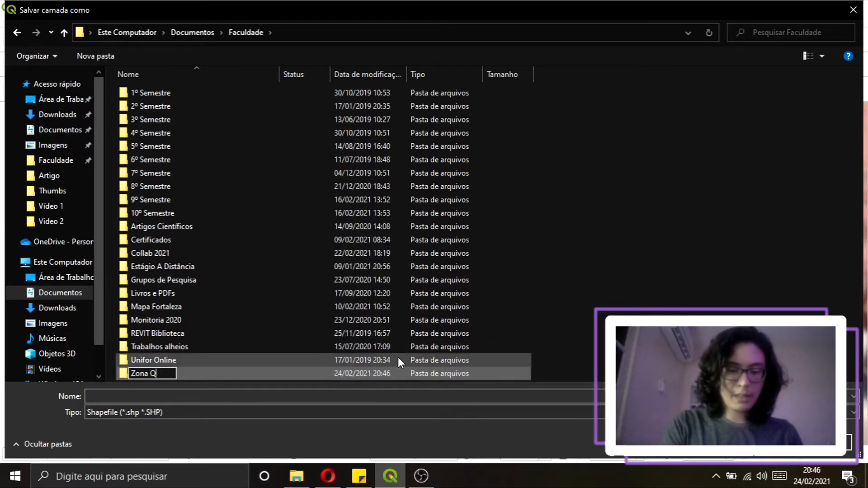
key(Return)
key(Return)
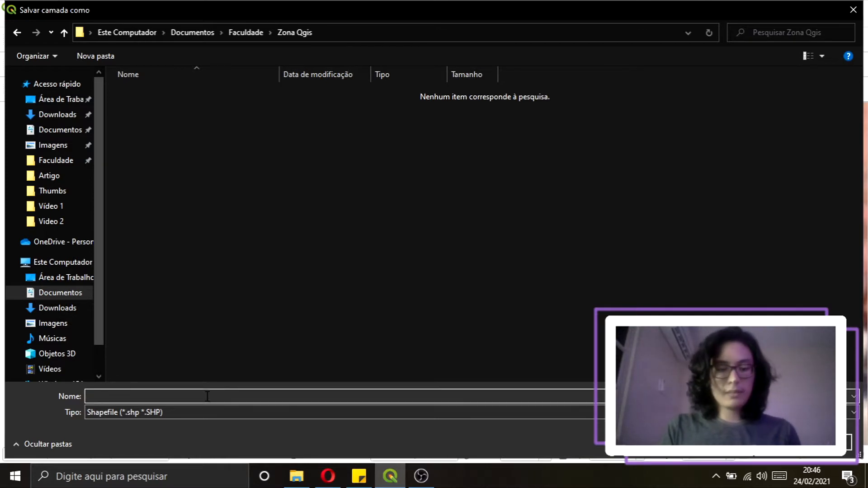
text(Zona 1)
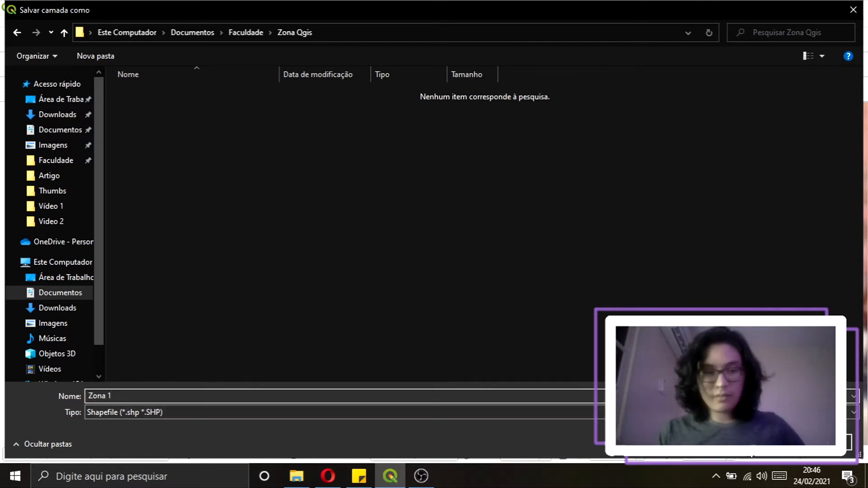
key(Return)
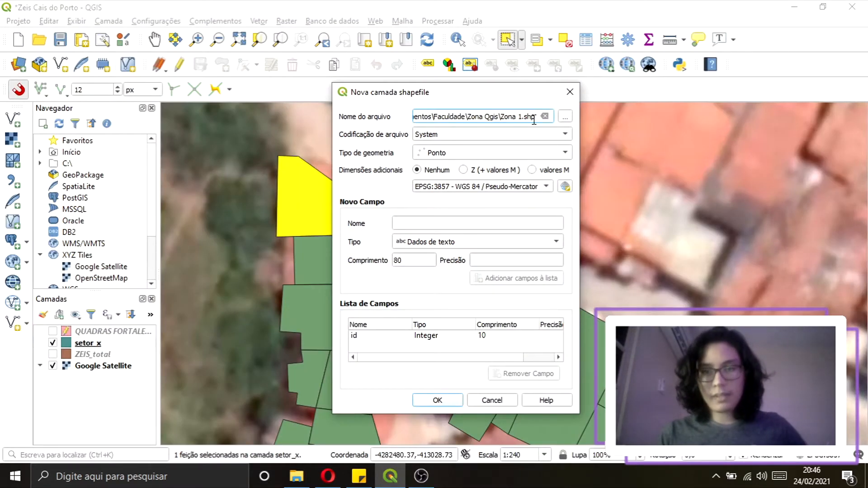
drag(535, 116, 388, 119)
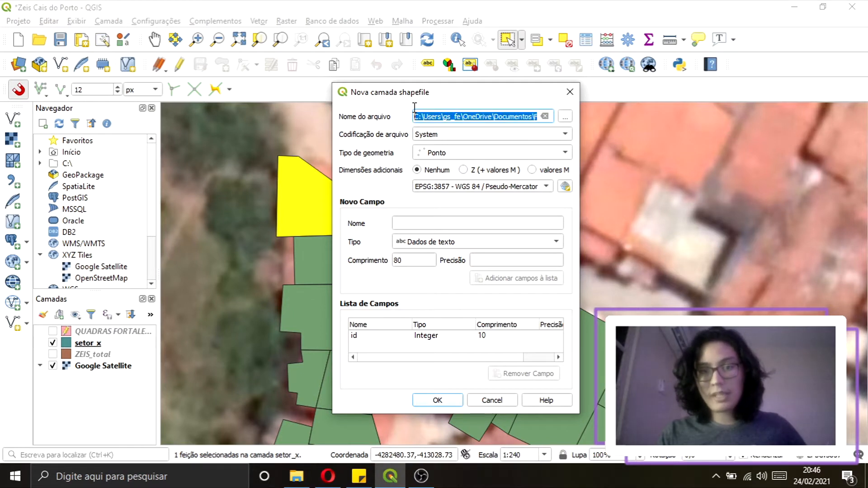
- Set the new layer's geometry type to Polígono and its coordinate system to EPSG:31984 - SIRGAS 2000 / UTM zone 24S
click(430, 156)
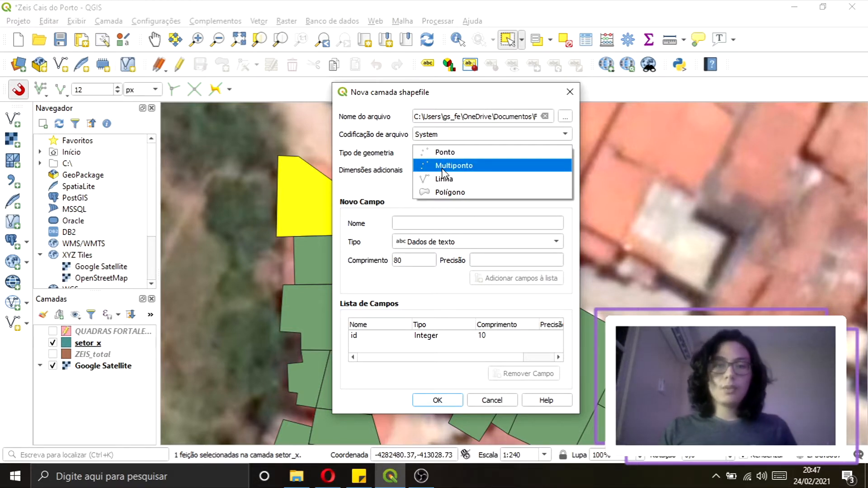
click(471, 195)
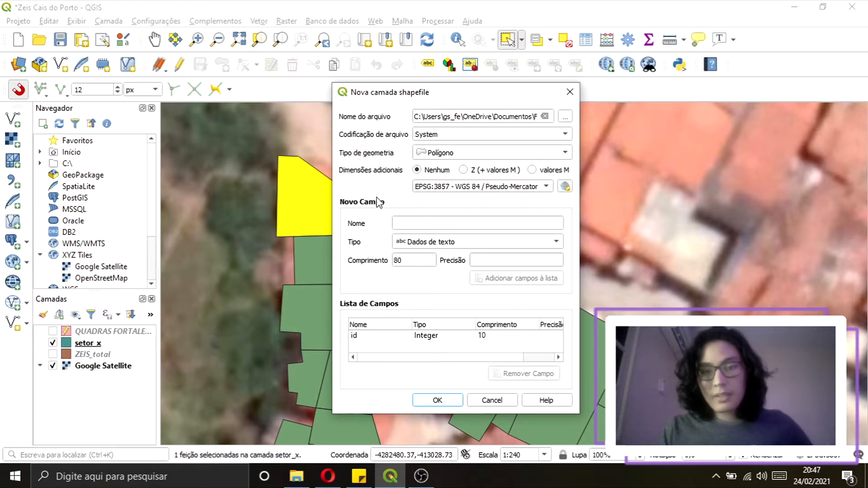
click(529, 187)
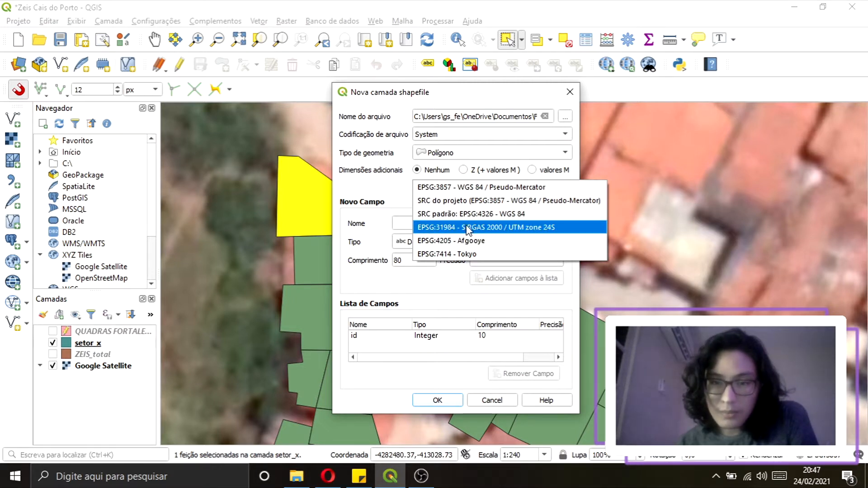
click(556, 228)
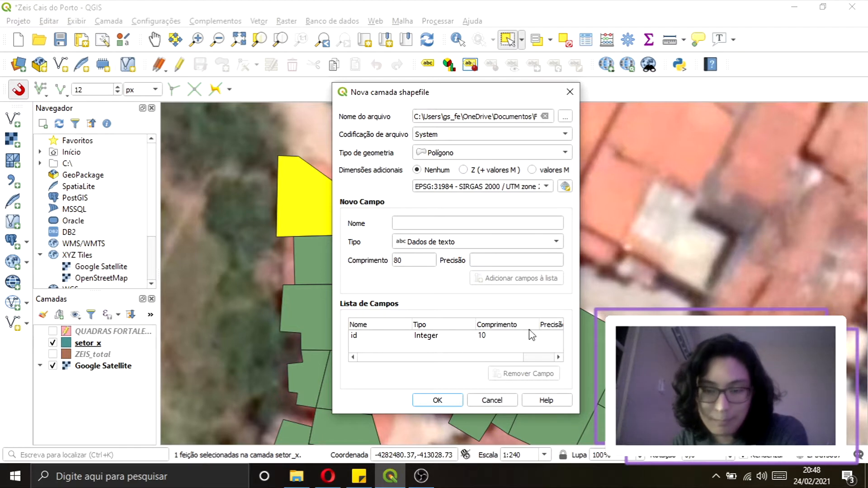
- Add a decimal number field area_lote with length 20 and precision 2, and create the Zona 1 layer
click(441, 338)
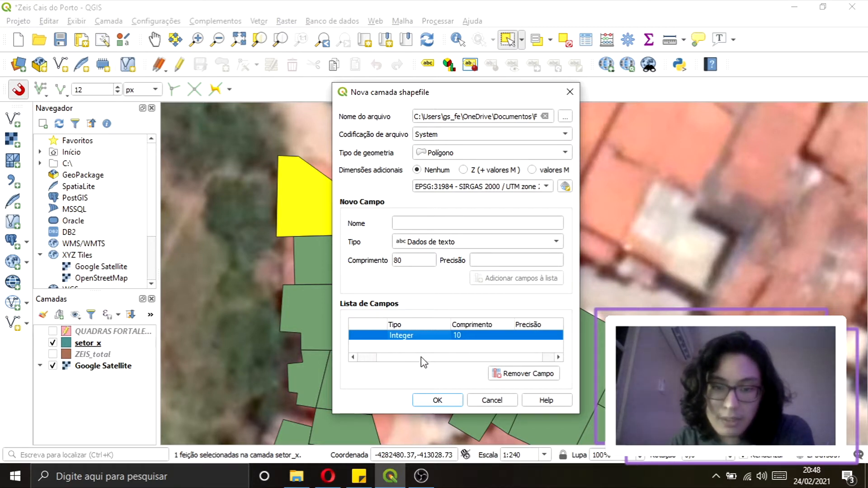
click(417, 222)
text(area_lote)
click(419, 242)
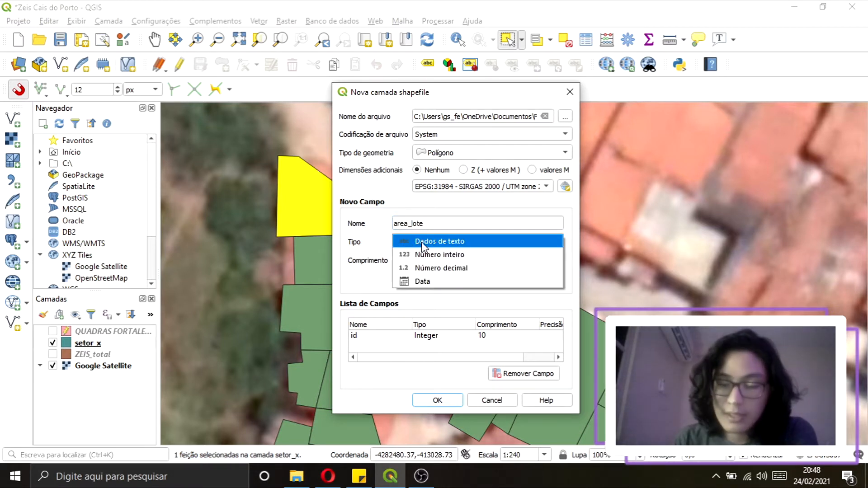
click(470, 268)
key(Tab)
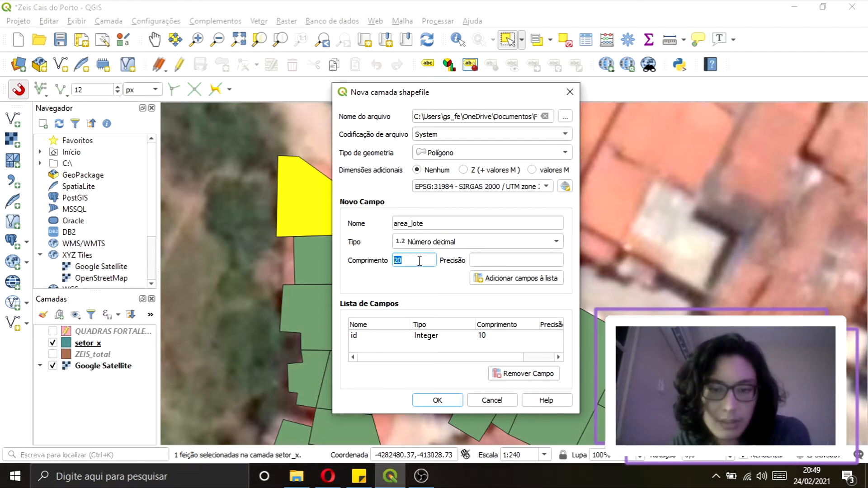
click(479, 260)
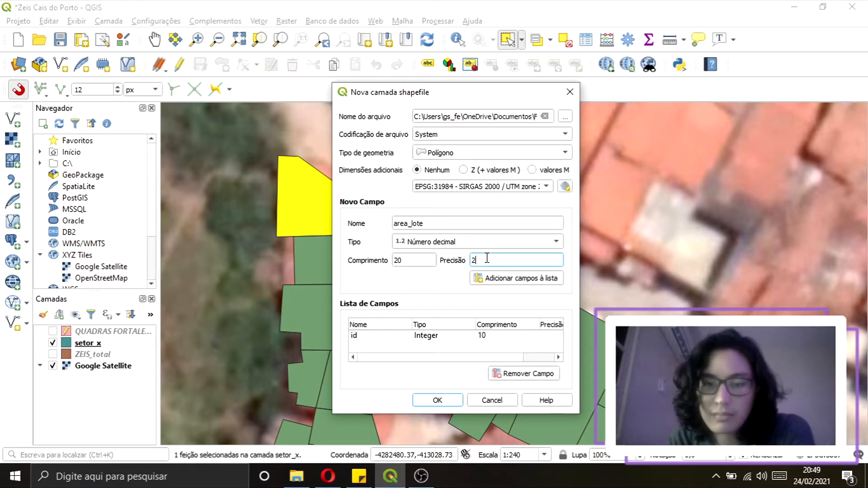
click(515, 280)
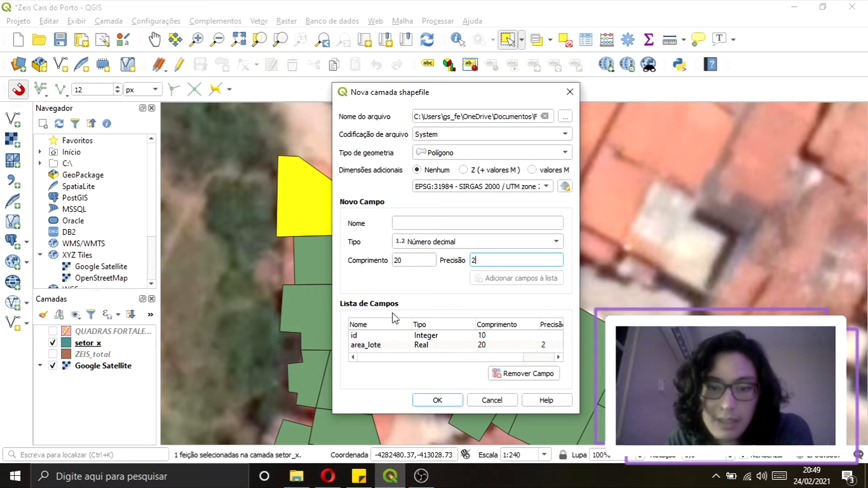
click(447, 400)
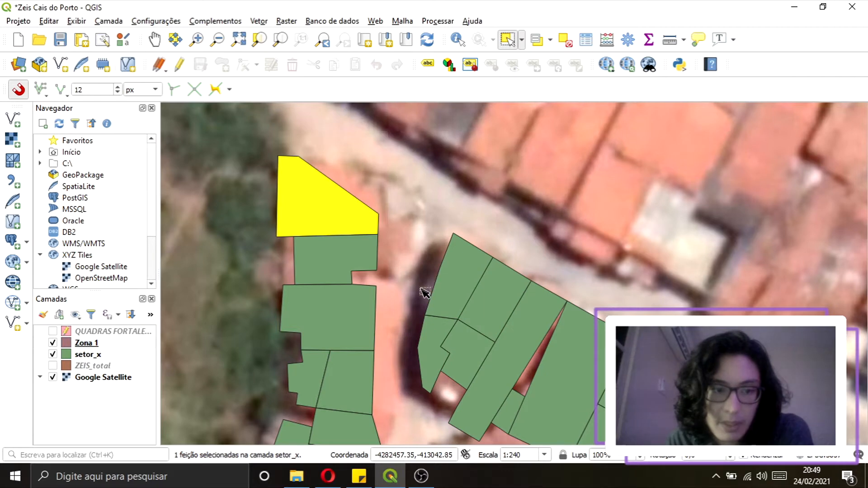
- Select the Zona 1 layer and hide the setor_x layer so only the satellite image shows around the block
click(88, 346)
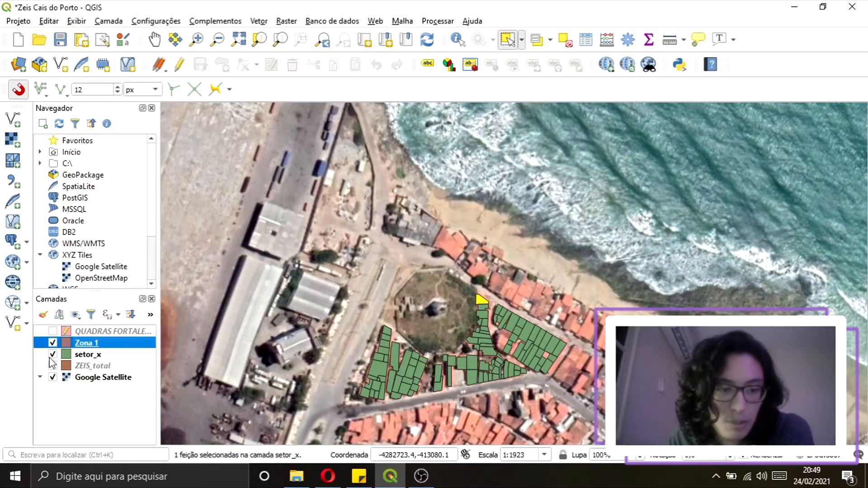
click(52, 354)
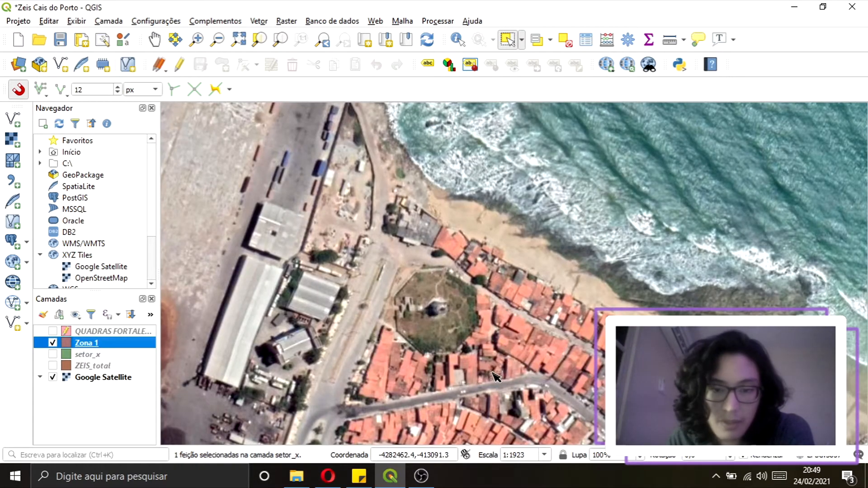
scroll(492, 373, up, 1)
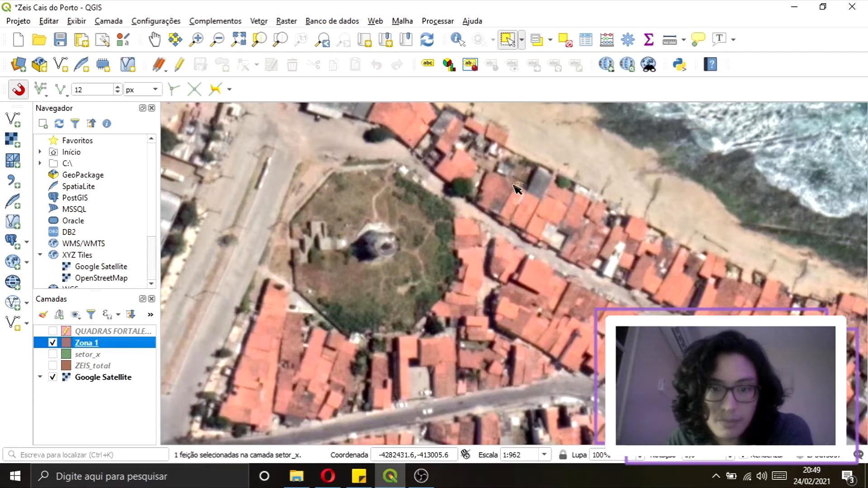
- Open the Zona 1 layer properties and examine the id and area_lote fields in the field structure
double_click(100, 344)
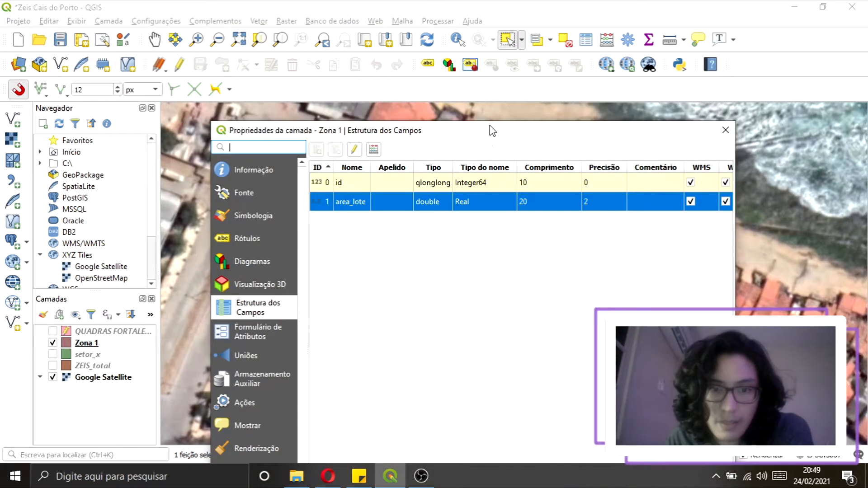
drag(490, 125, 489, 66)
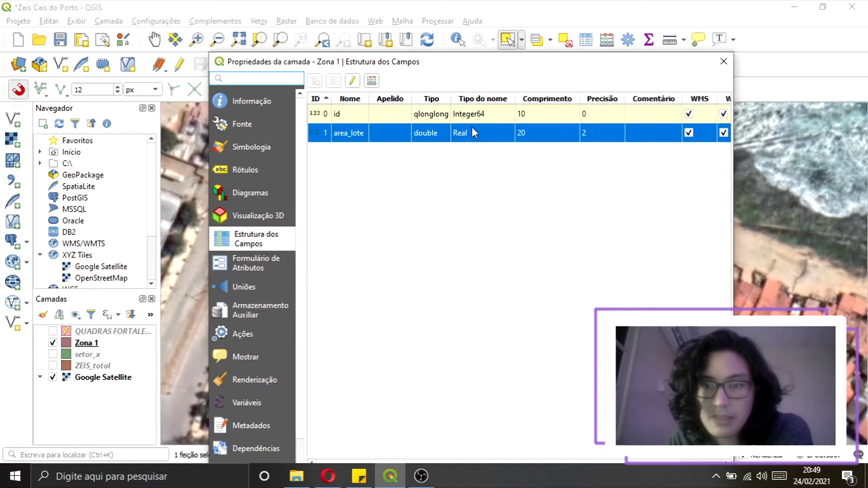
click(331, 114)
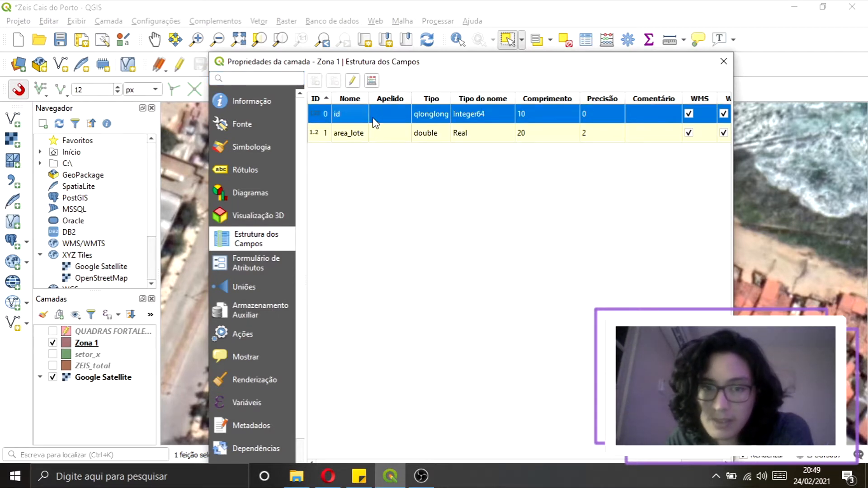
click(363, 141)
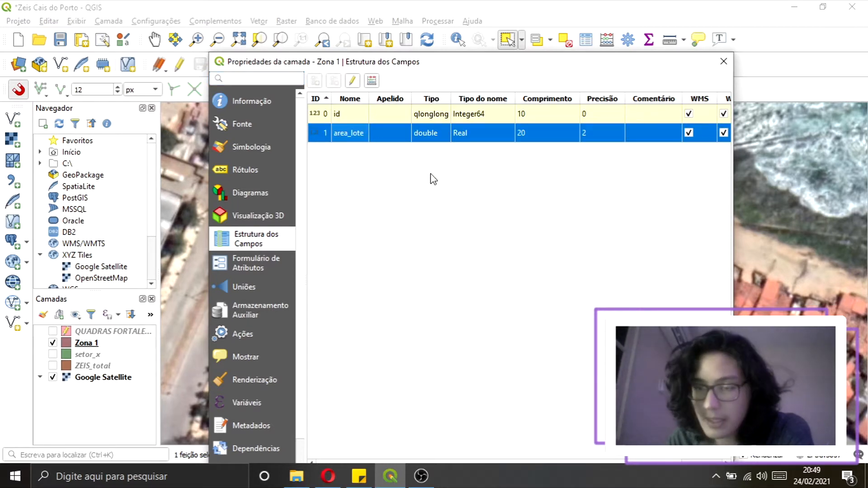
click(452, 232)
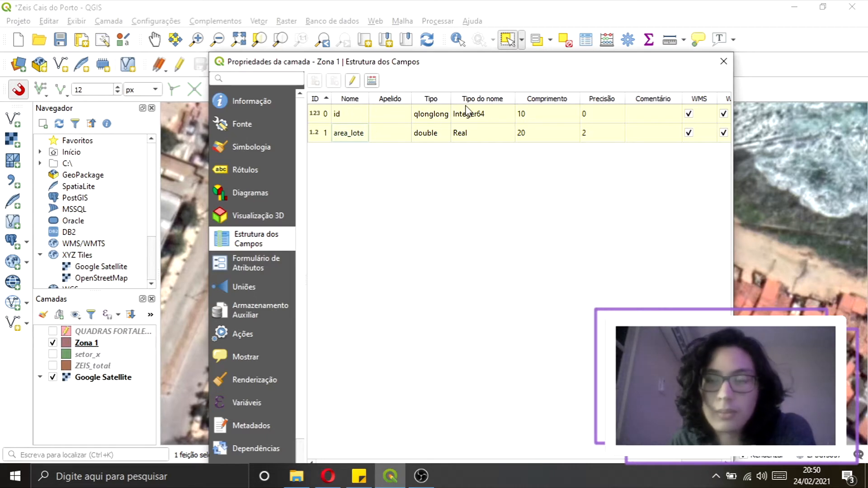
drag(510, 70, 514, 67)
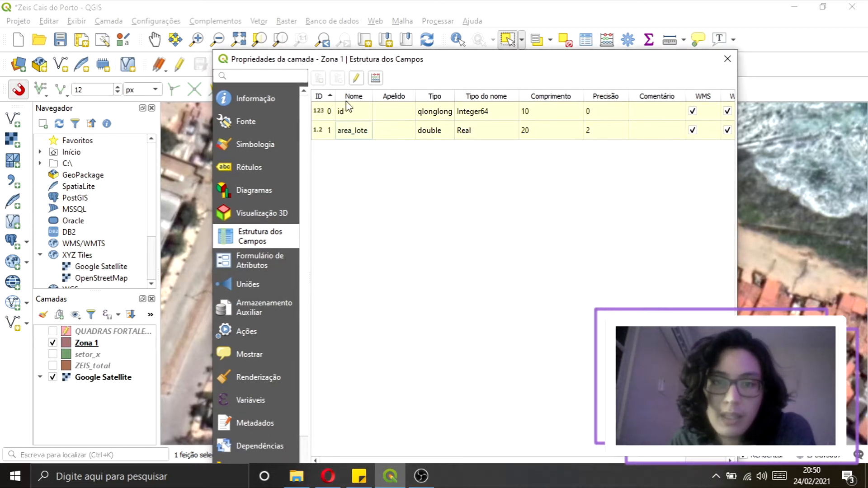
- Add a text field named uso_solo with length 200 to Zona 1 and open the layer's attribute table
click(356, 79)
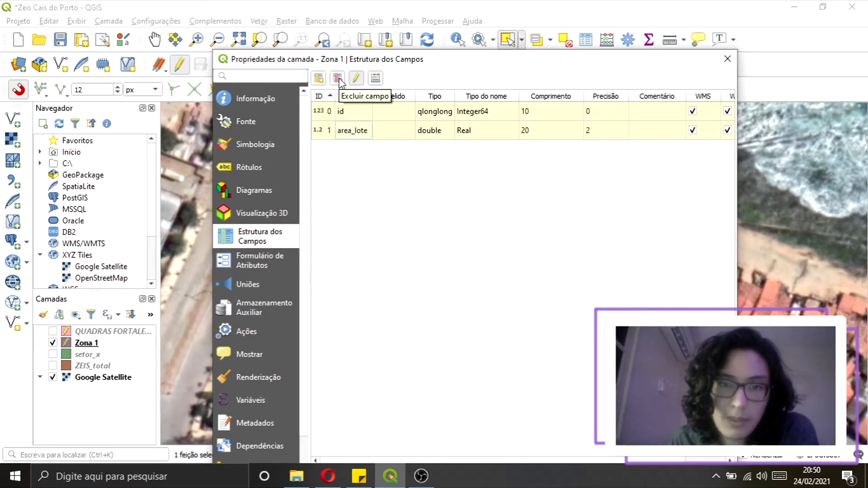
click(398, 134)
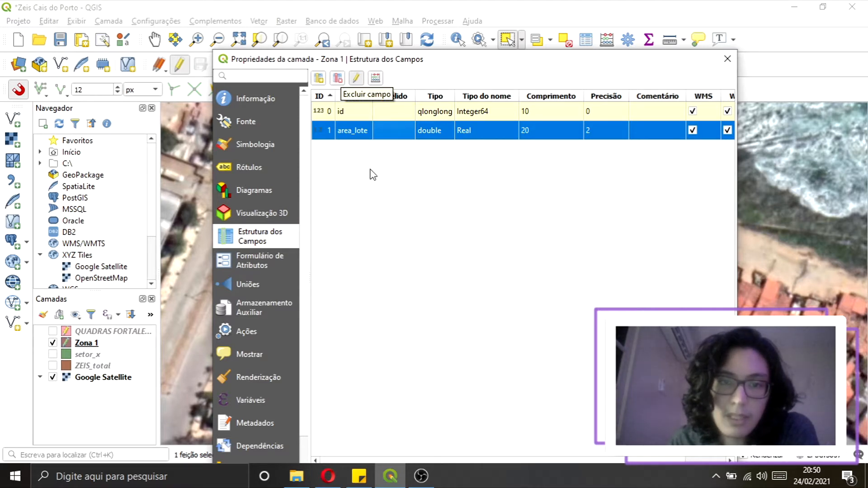
click(353, 145)
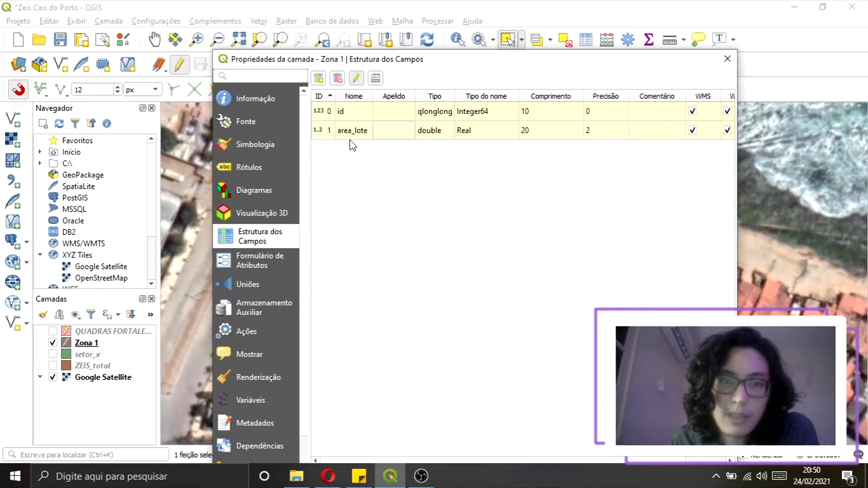
click(323, 81)
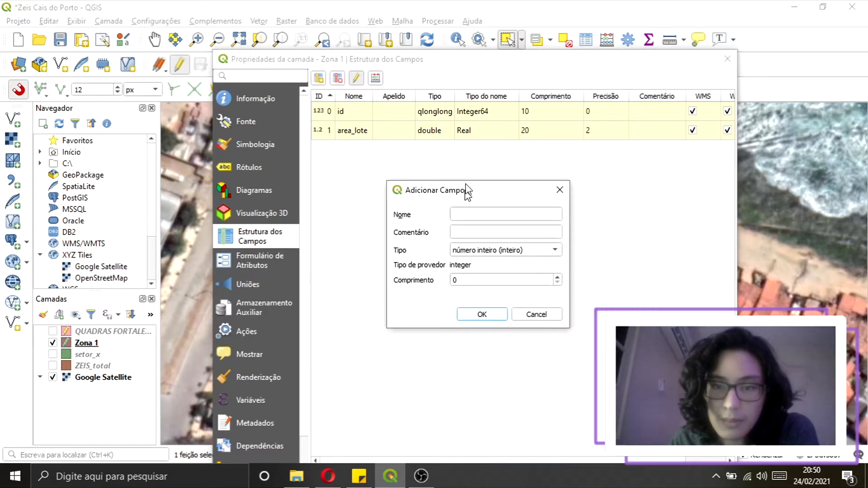
text(uso_solo)
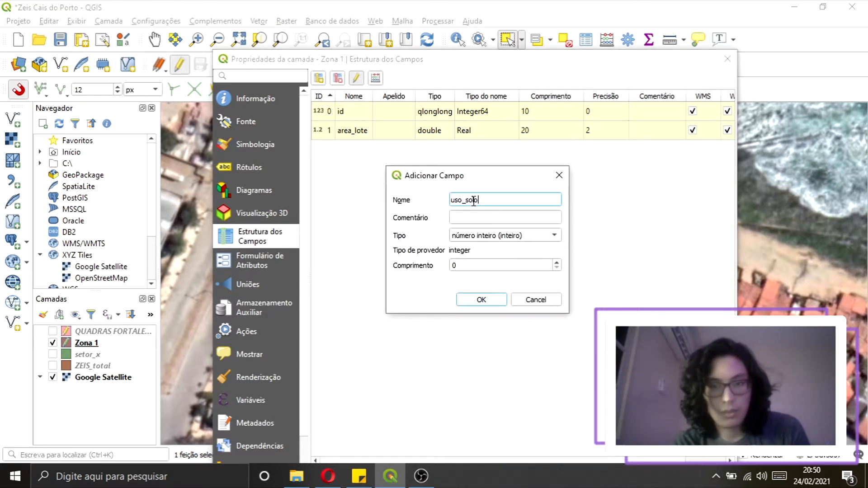
click(473, 235)
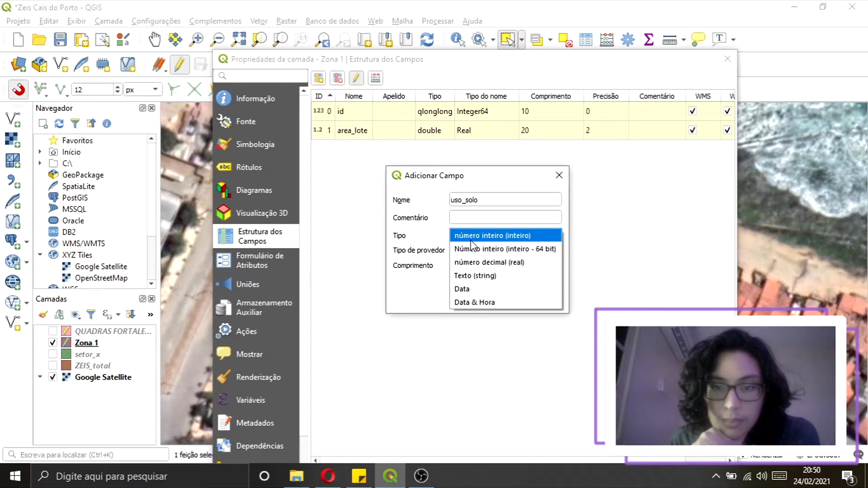
click(477, 275)
double_click(453, 265)
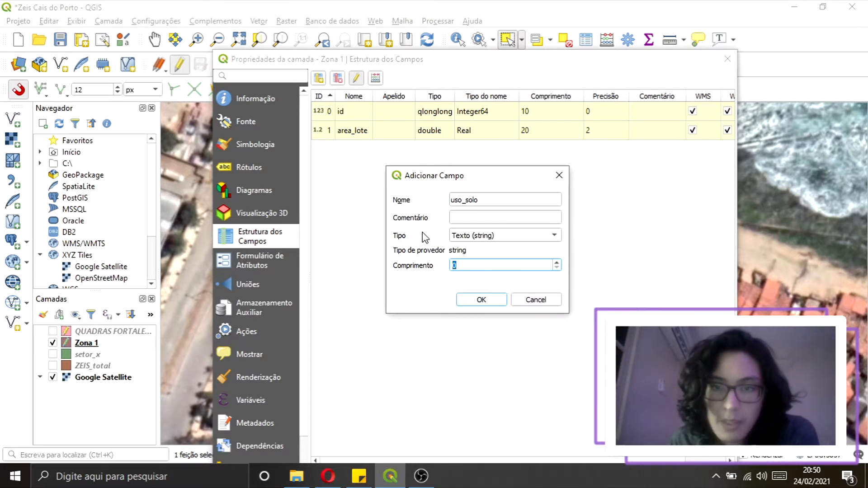
text(200)
click(481, 300)
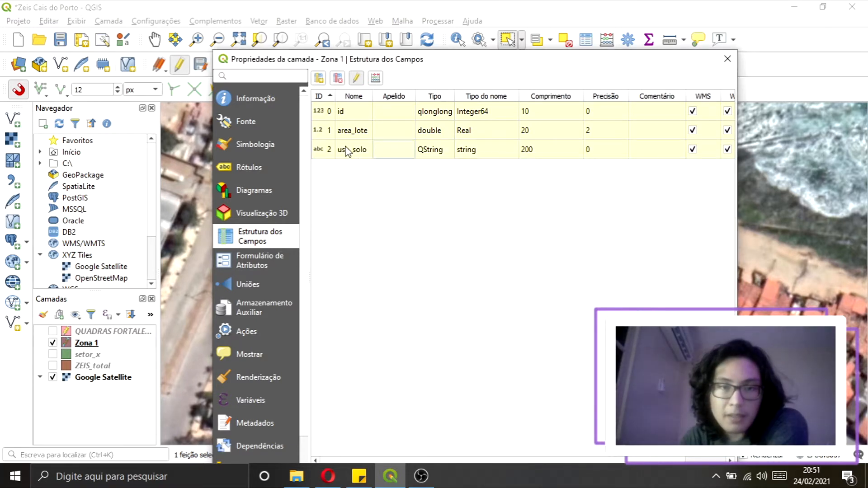
key(Return)
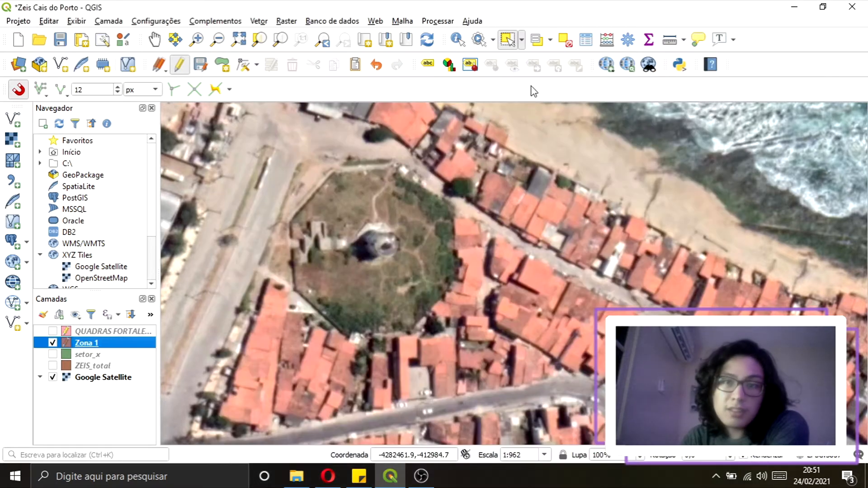
click(585, 41)
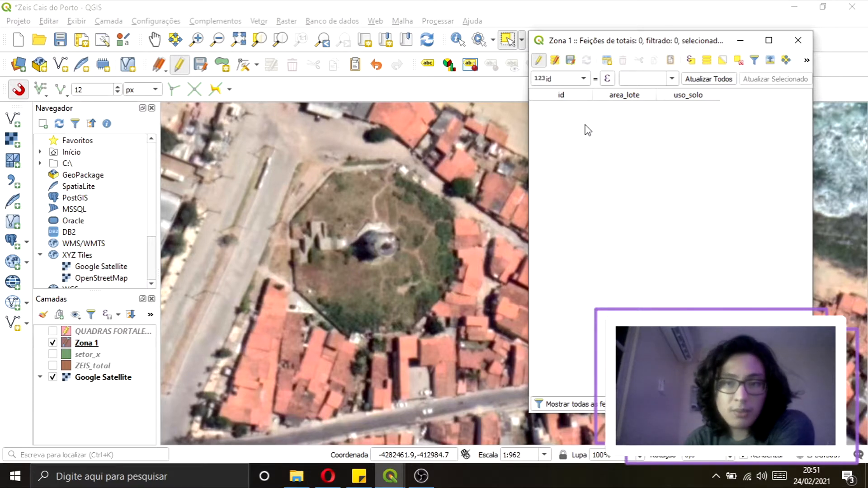
- Close the attribute table, enable editing on Zona 1, and digitize a four-corner lot polygon over the orange roof beside the street
click(799, 39)
click(104, 343)
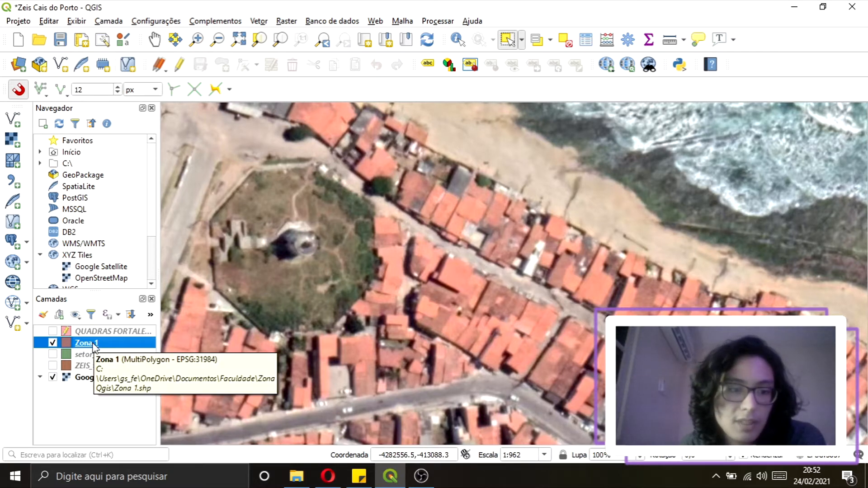
click(180, 66)
scroll(453, 204, up, 1)
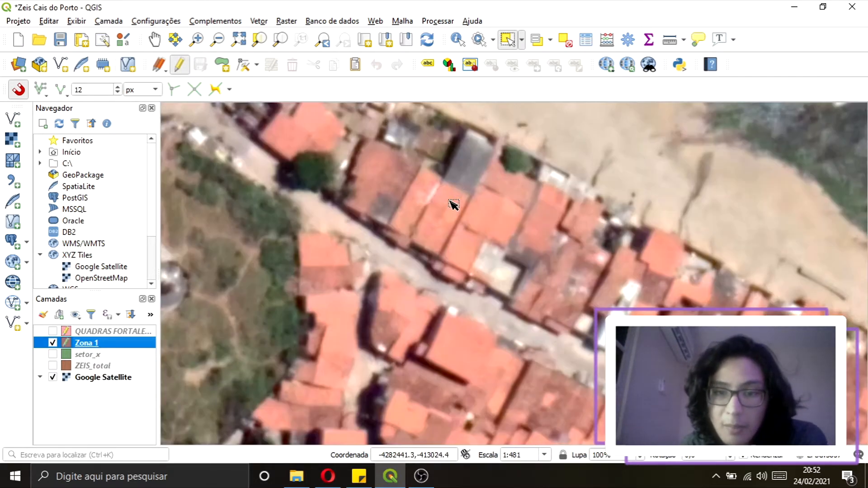
click(226, 69)
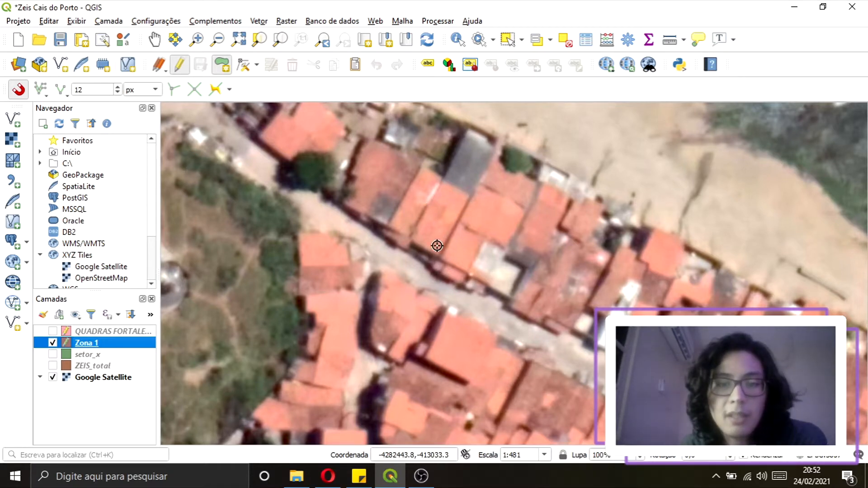
scroll(437, 242, up, 1)
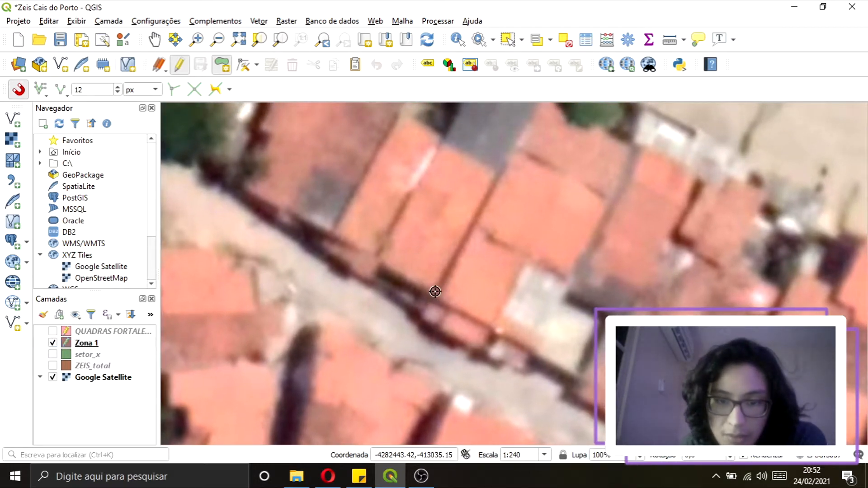
click(497, 174)
click(443, 143)
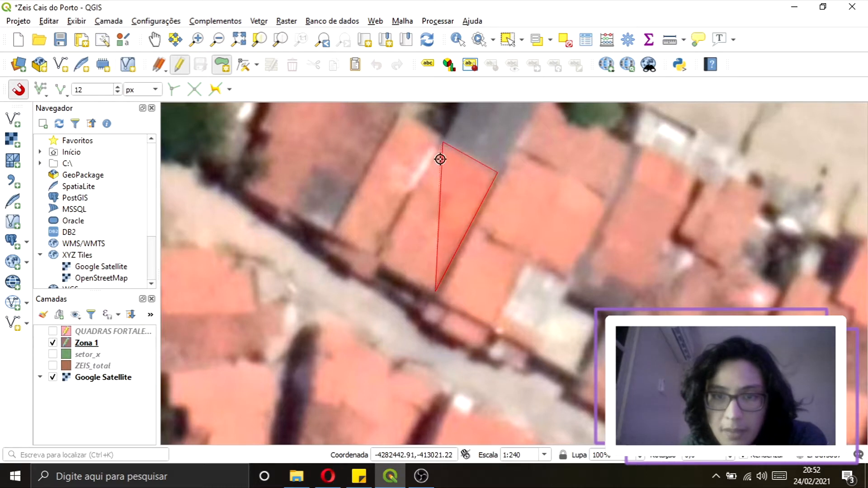
click(378, 260)
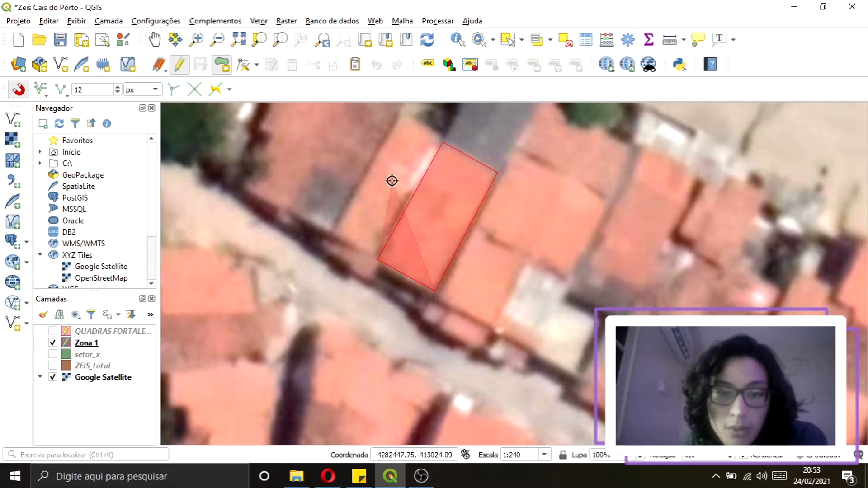
right_click(418, 159)
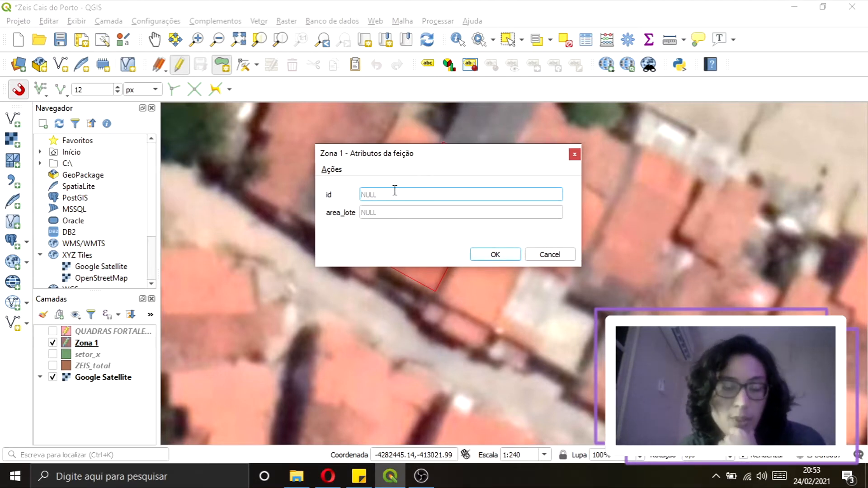
- Give the new lot id 15 and area_lote 10, and save the Zona 1 edits
text(15)
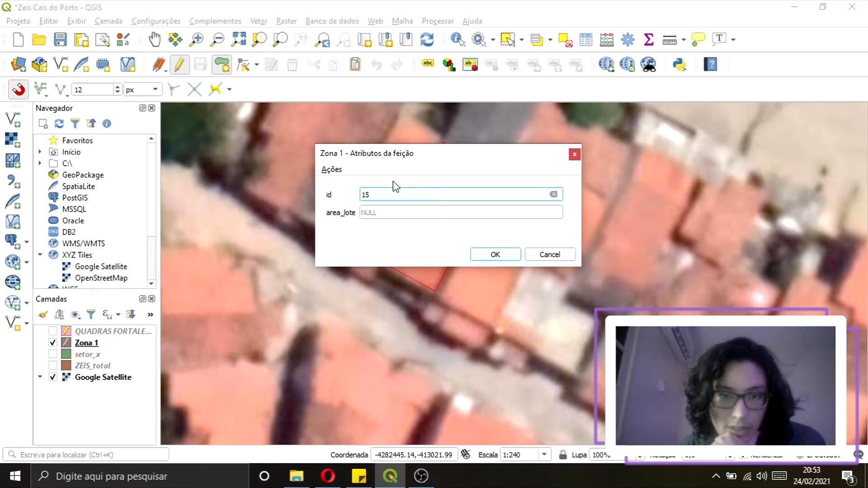
click(377, 213)
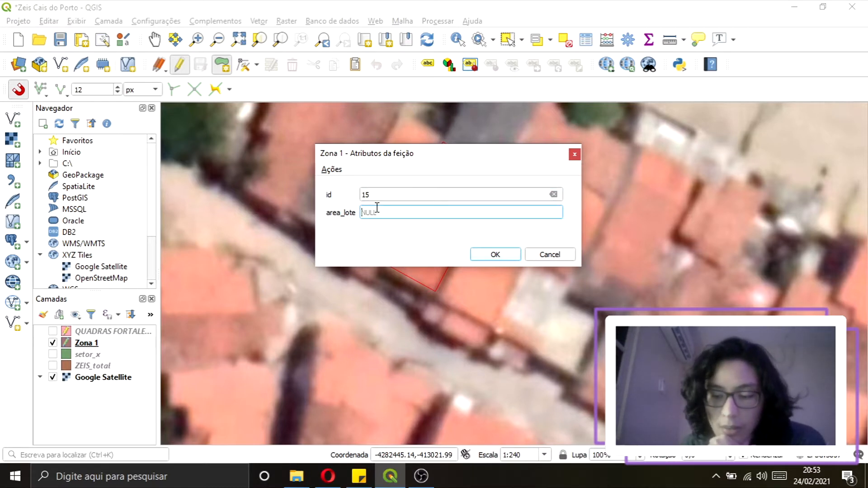
text(10)
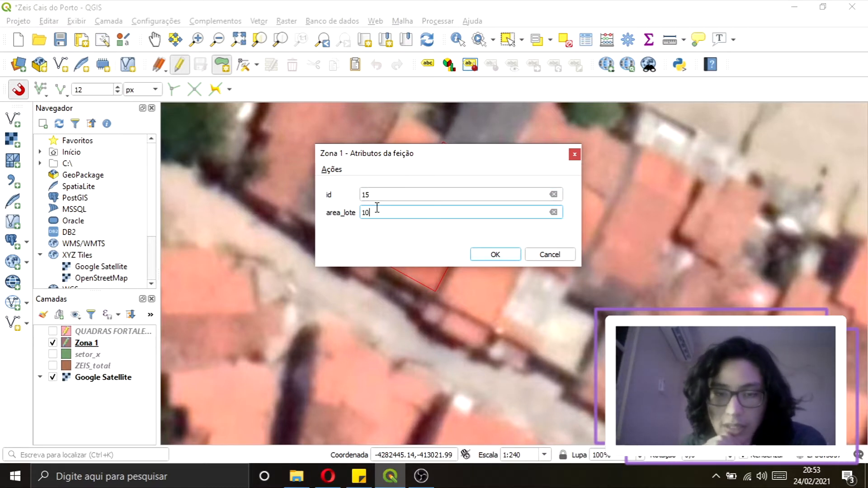
click(479, 253)
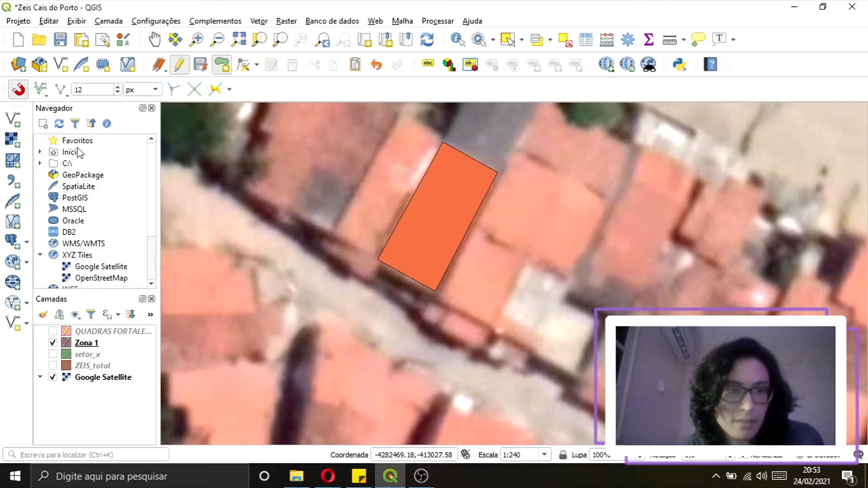
click(204, 68)
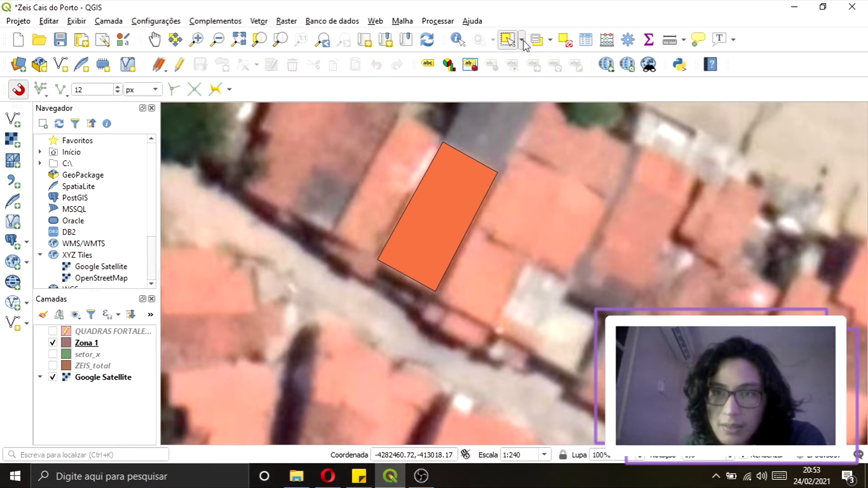
- Select the lot polygon on the map and check its record in the Zona 1 attribute table
drag(530, 239, 440, 137)
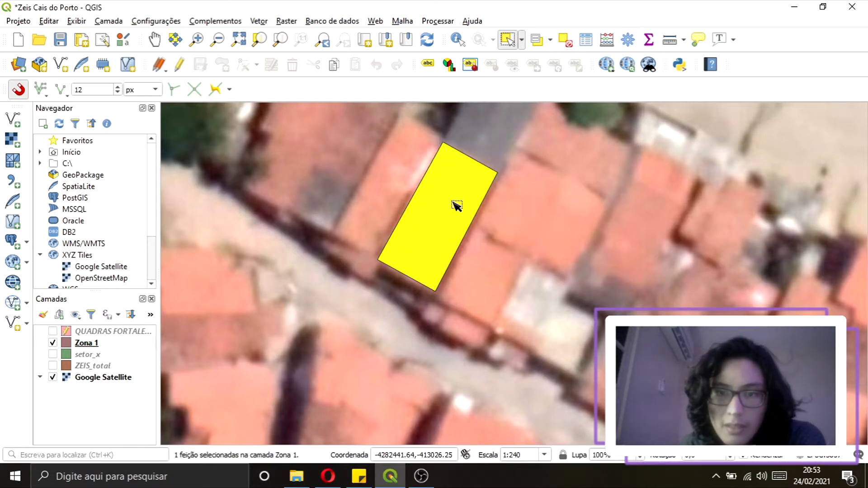
click(586, 40)
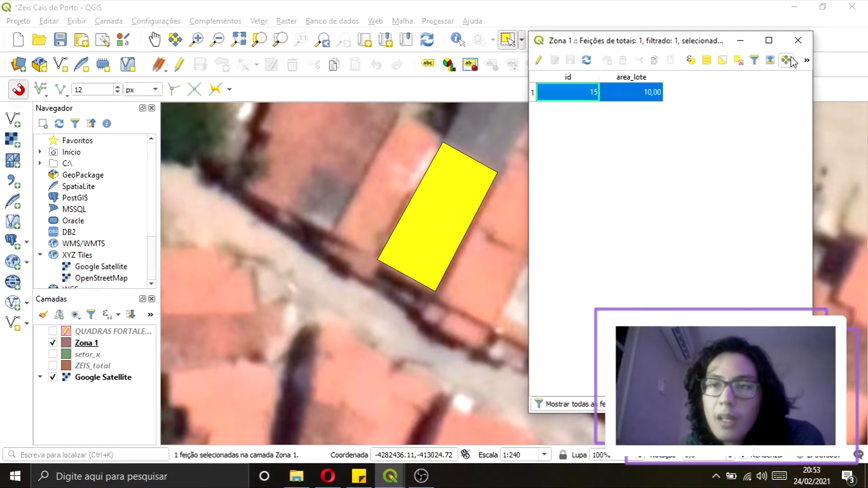
click(800, 42)
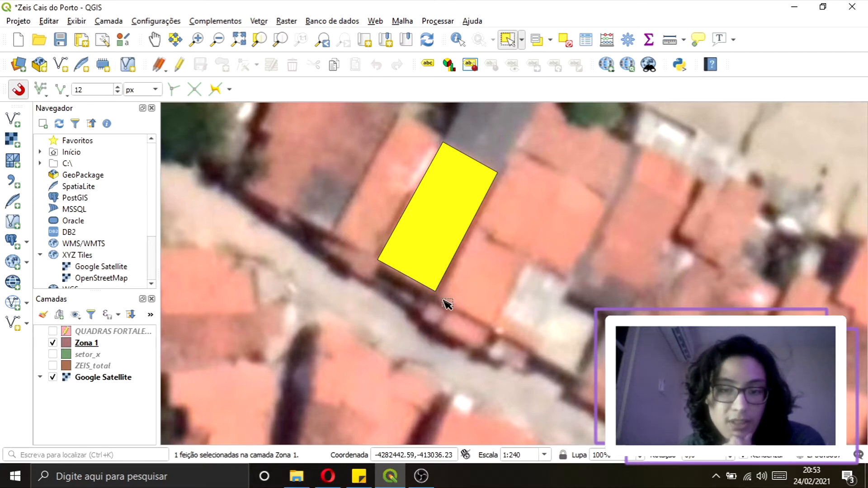
- Measure the sides of the small orange roof adjoining the lot, starting from the lot's street-side corner, and close the measurement
scroll(453, 299, down, 1)
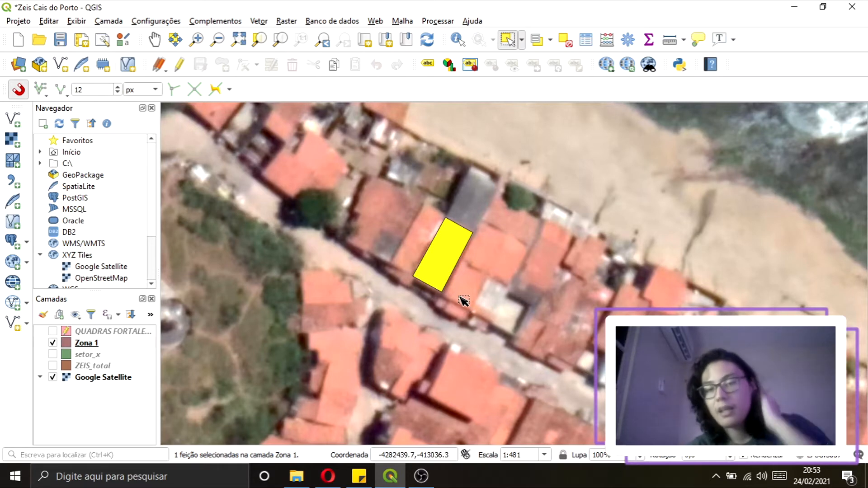
click(671, 40)
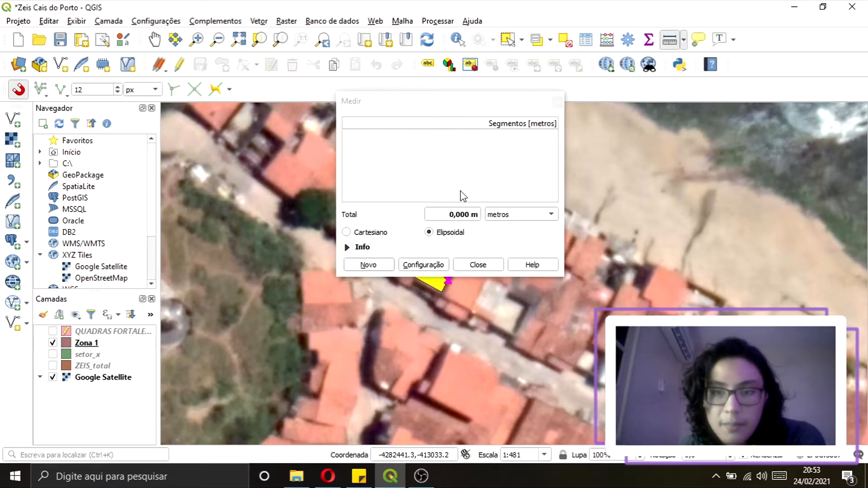
scroll(468, 278, up, 2)
click(365, 340)
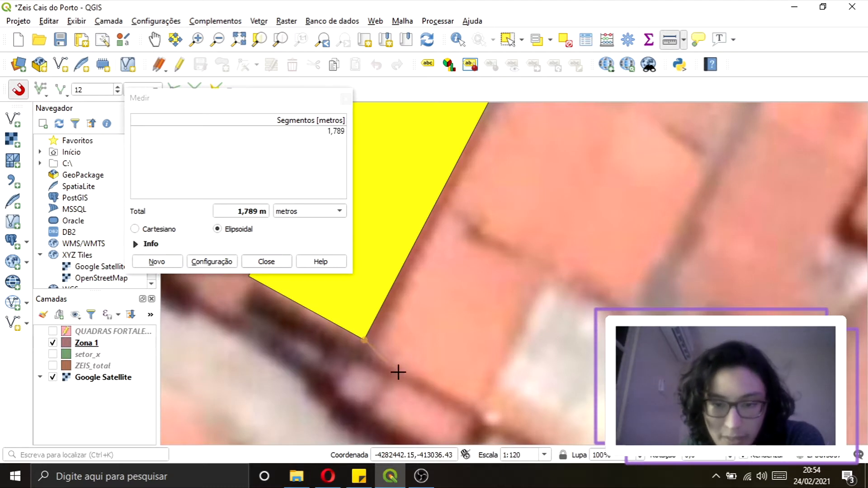
click(483, 405)
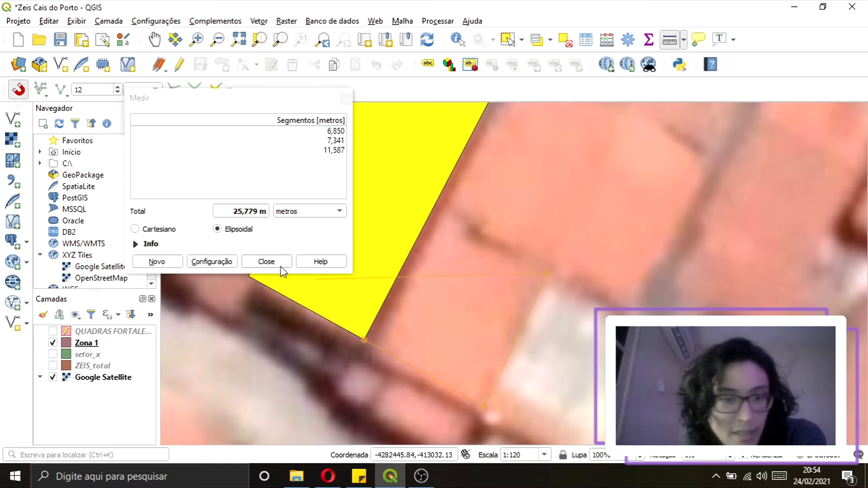
click(267, 262)
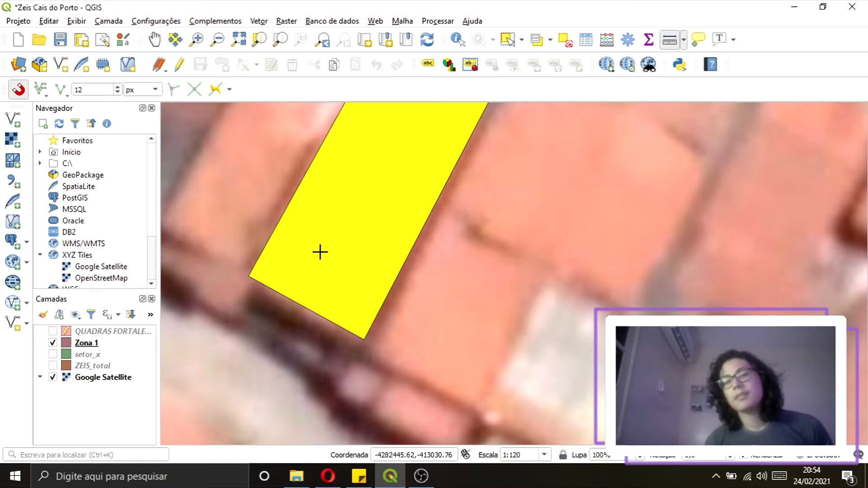
scroll(405, 309, down, 3)
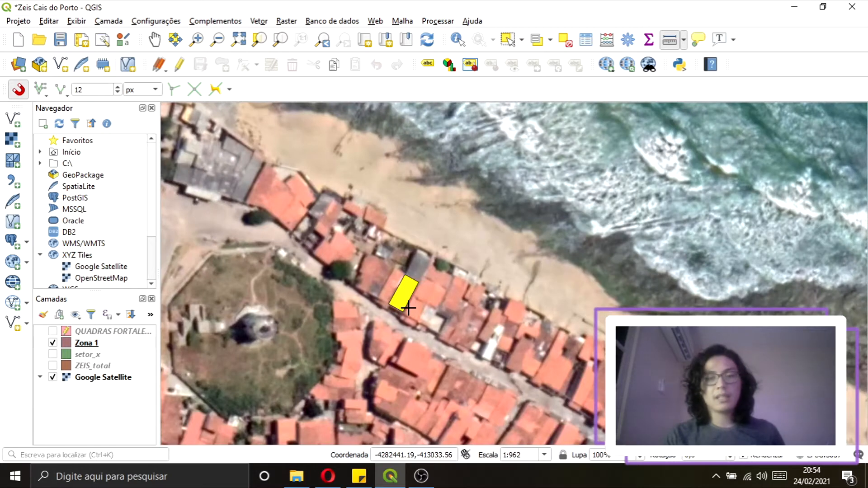
scroll(424, 307, up, 2)
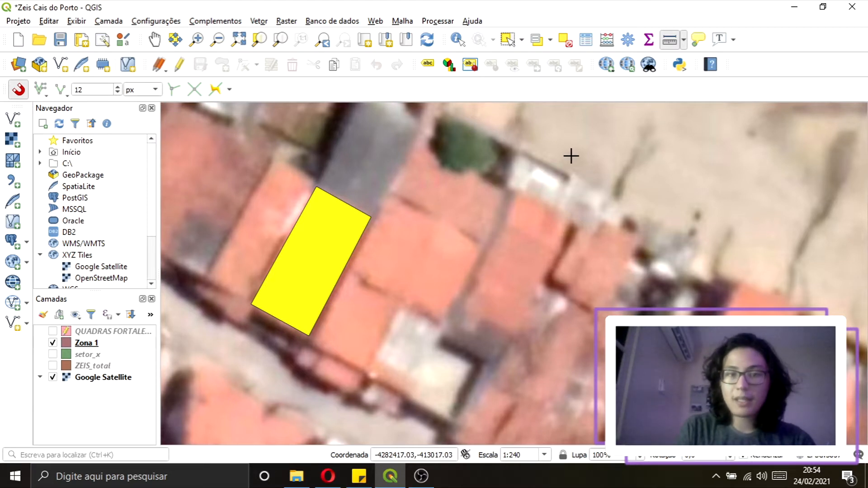
drag(378, 250, 396, 243)
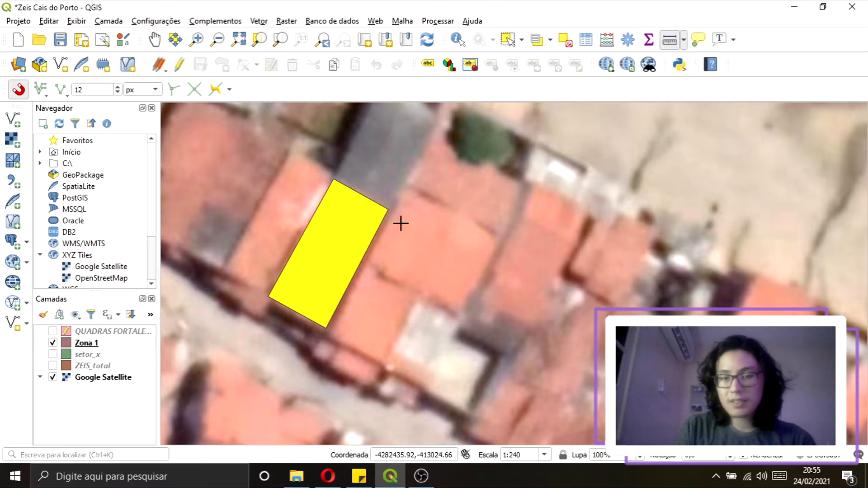
- Examine the field structure of the setor_x layer, from rede_agua up to id, and that of the Zona 1 layer
click(104, 357)
double_click(102, 359)
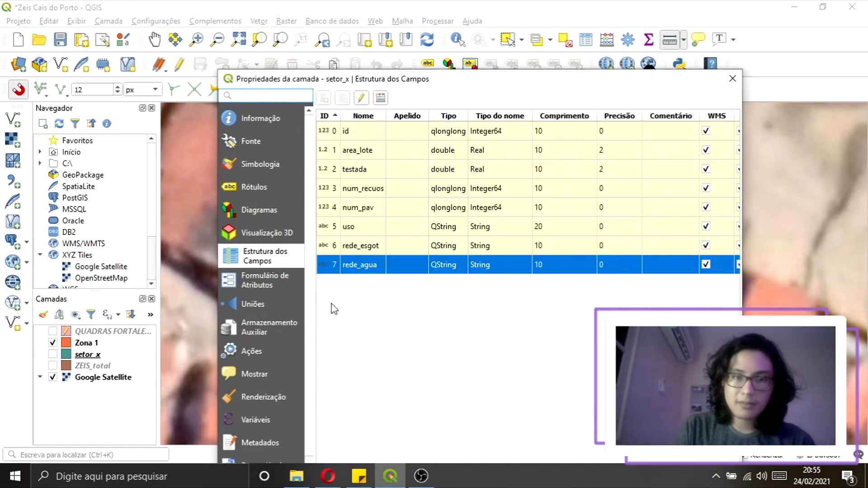
drag(480, 86, 452, 37)
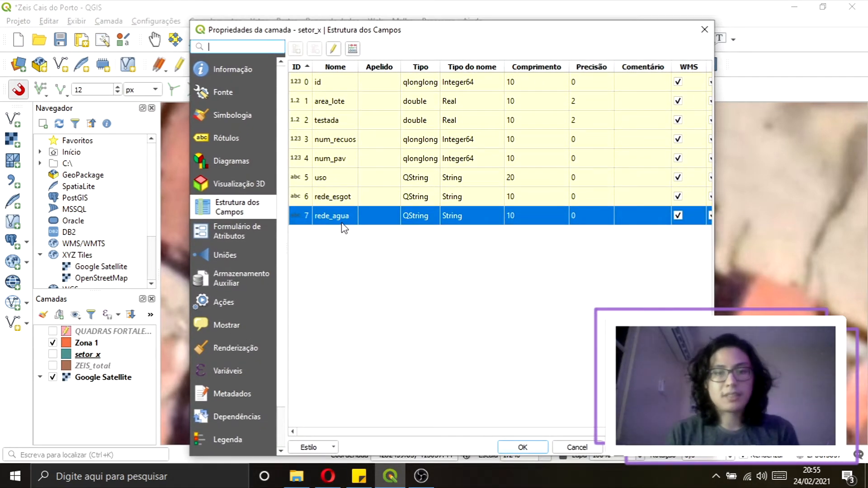
click(333, 196)
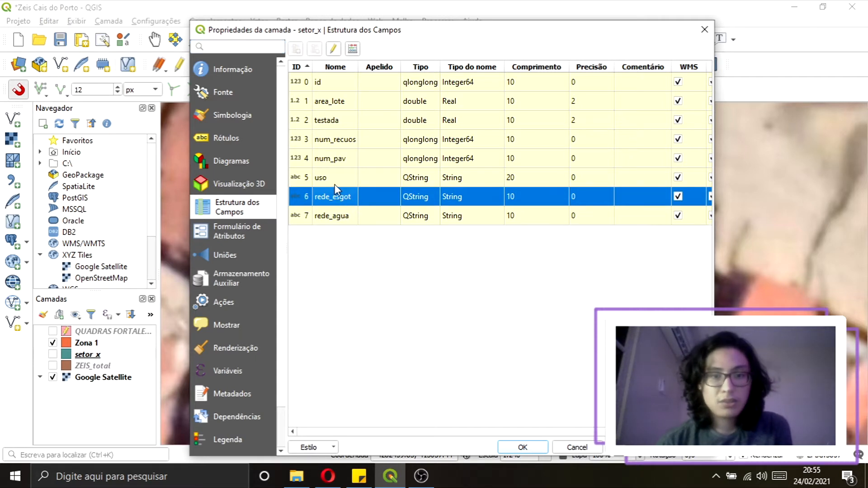
click(340, 177)
click(335, 159)
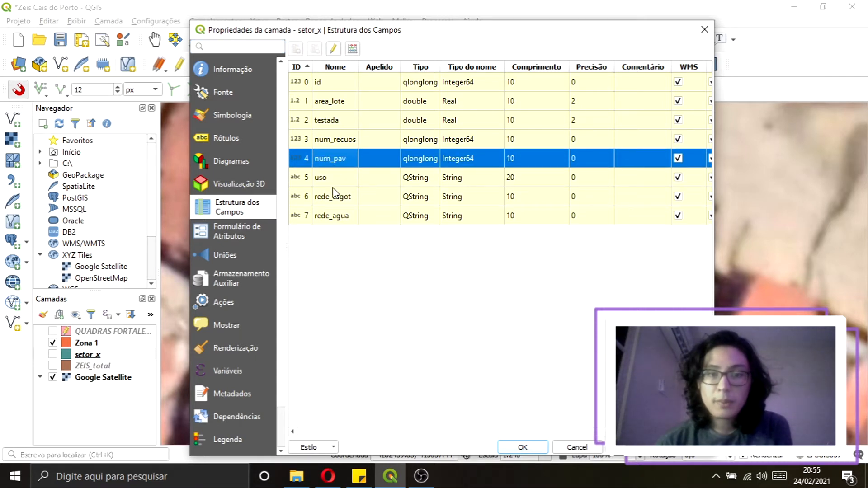
click(352, 140)
click(338, 121)
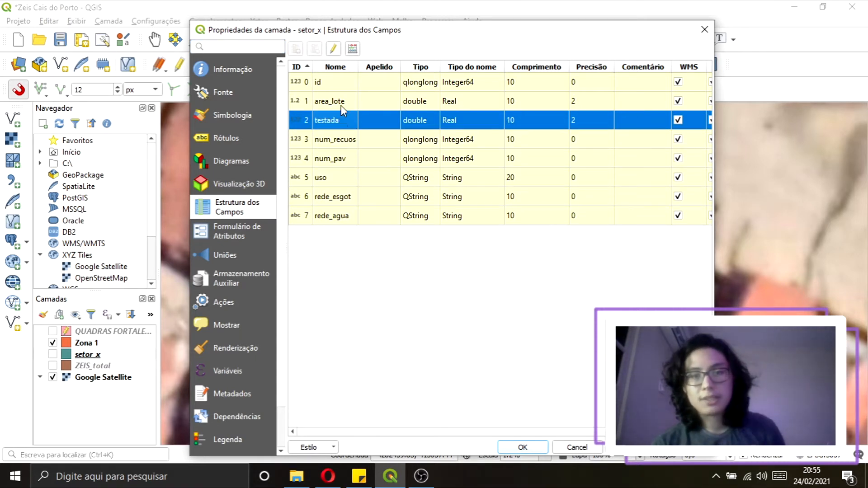
click(342, 105)
click(334, 84)
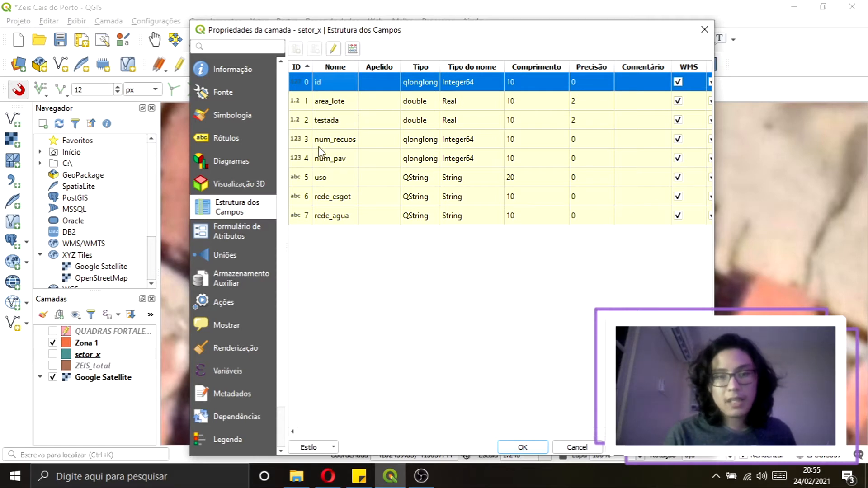
click(704, 35)
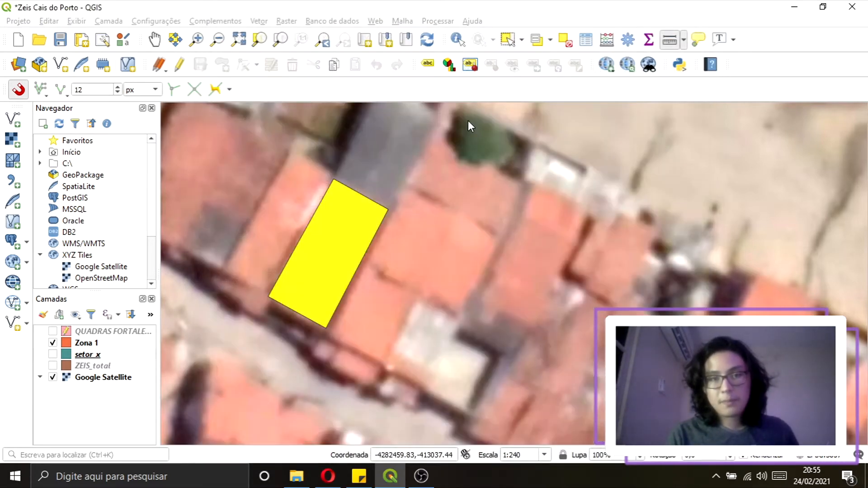
click(84, 346)
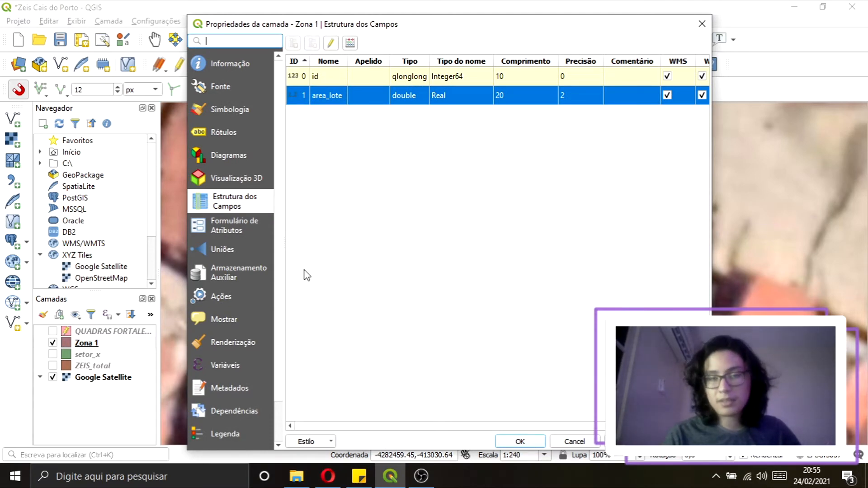
click(702, 23)
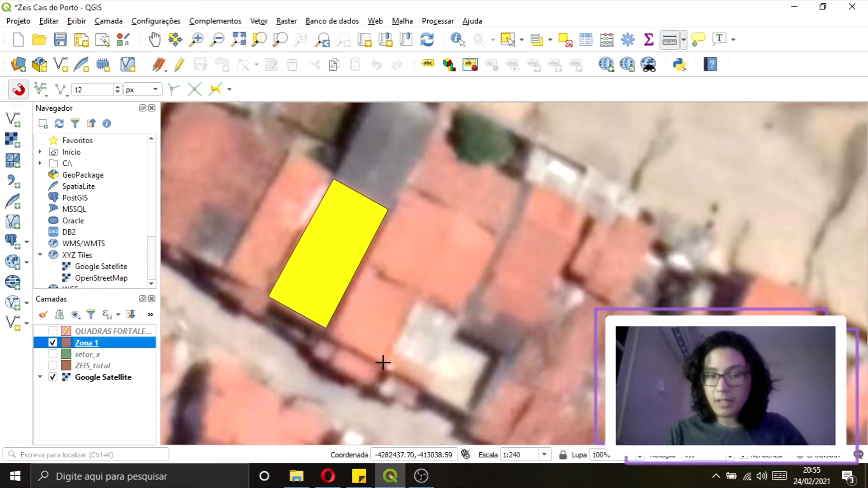
- Turn on editing for the Zona 1 layer and start adding a polygon feature
click(381, 362)
click(179, 64)
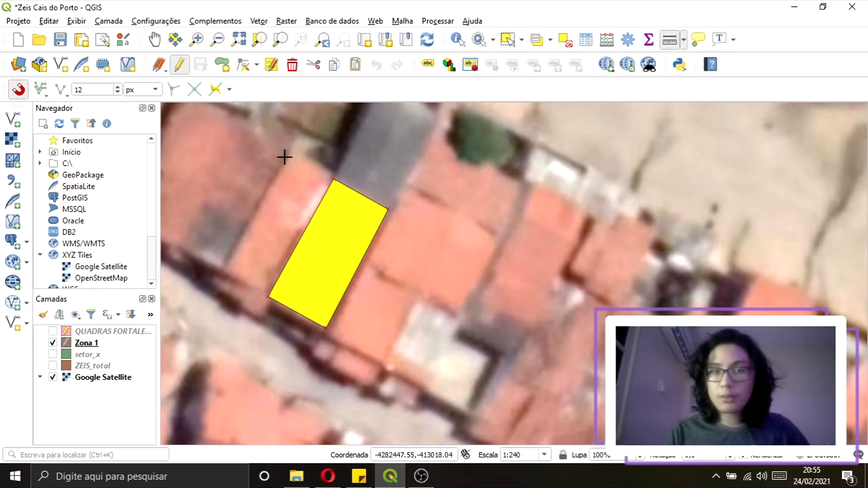
click(225, 72)
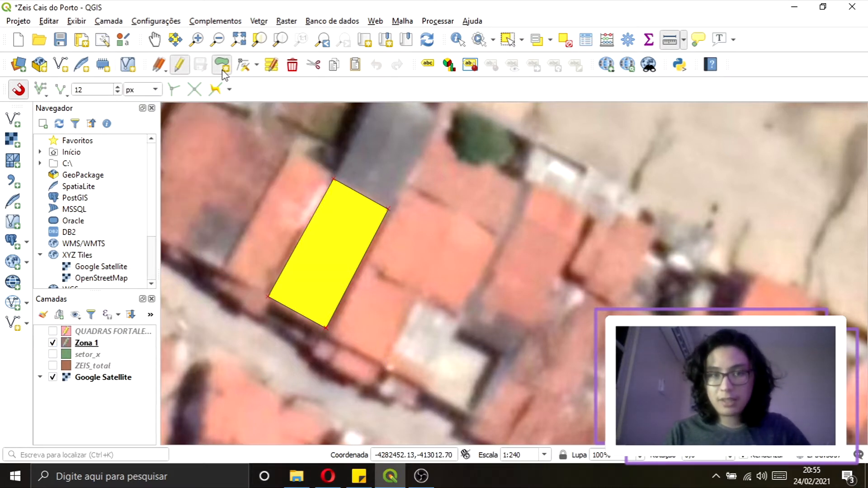
click(383, 361)
click(416, 293)
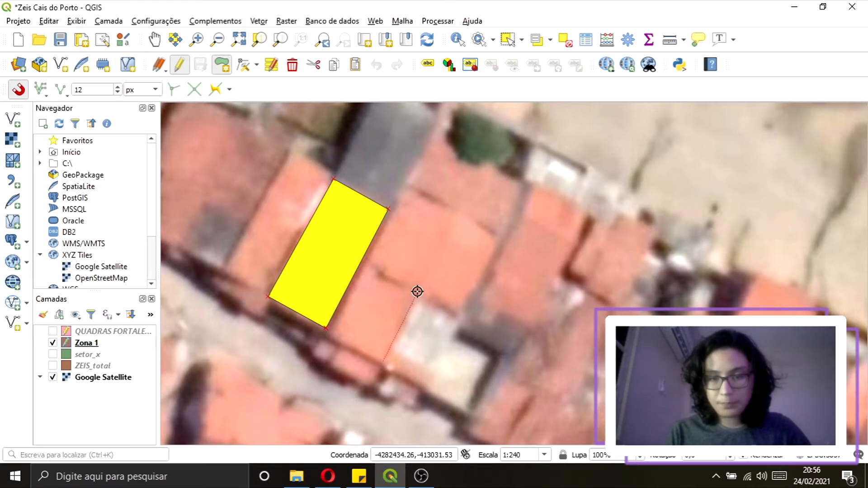
click(364, 263)
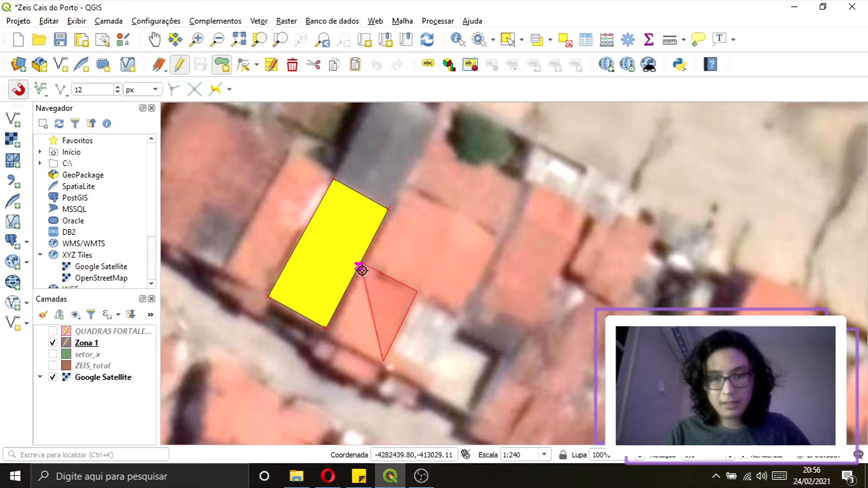
click(325, 327)
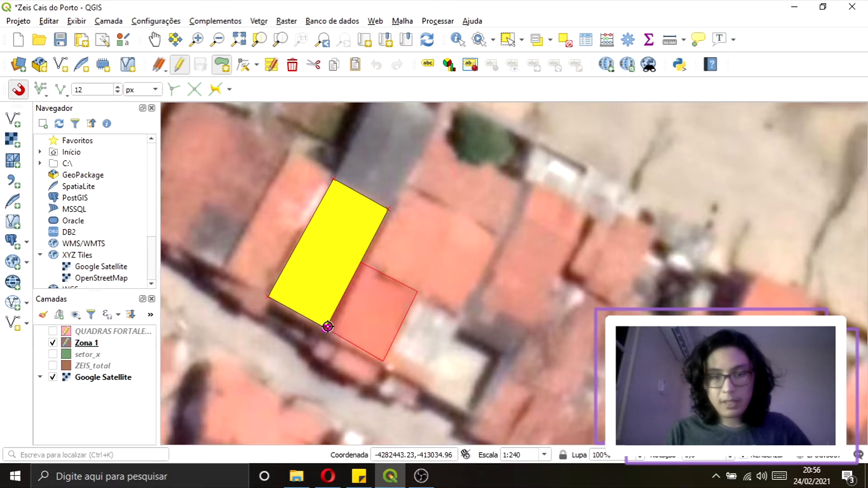
right_click(378, 340)
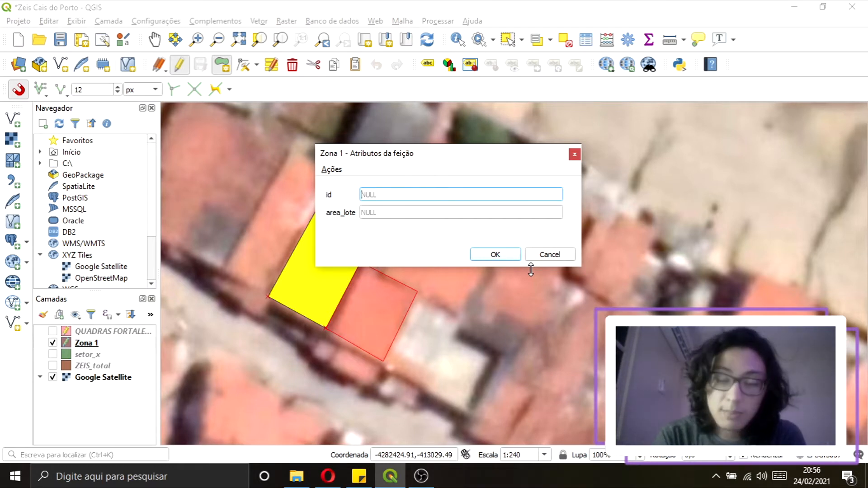
click(543, 255)
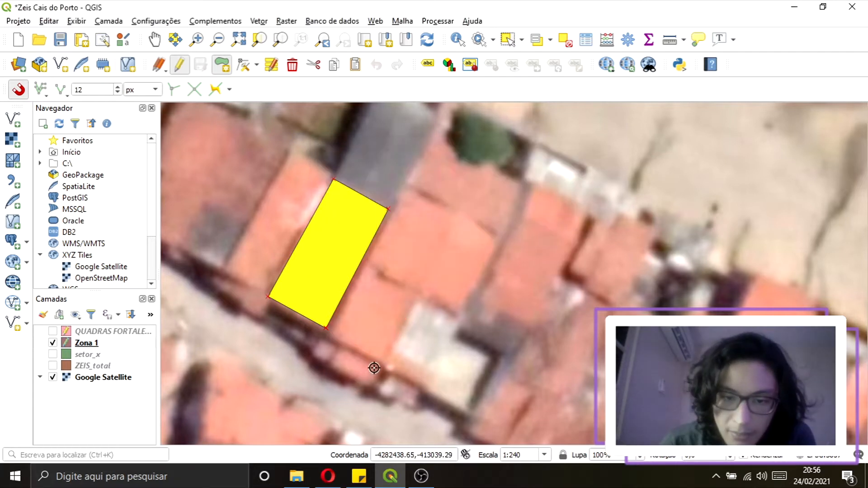
- Digitize the small orange roof as a four-corner lot snapped to the existing lot's edge and street-side corner, leaving its attributes empty
click(385, 355)
click(414, 291)
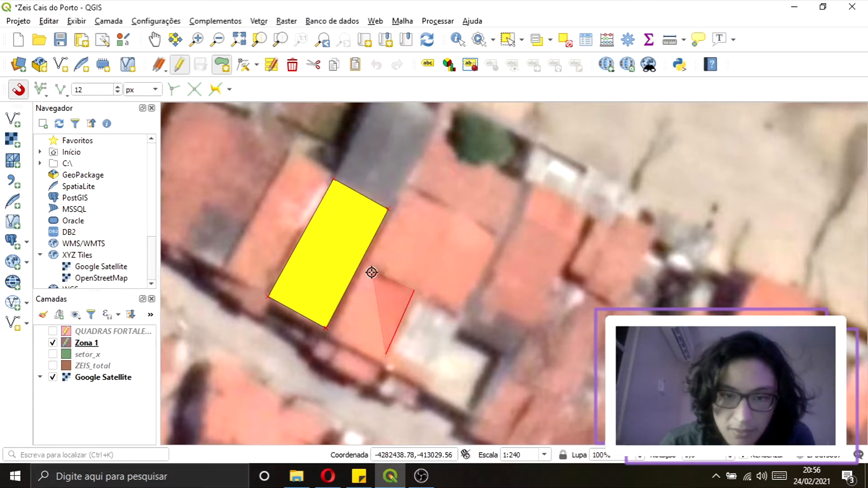
click(361, 261)
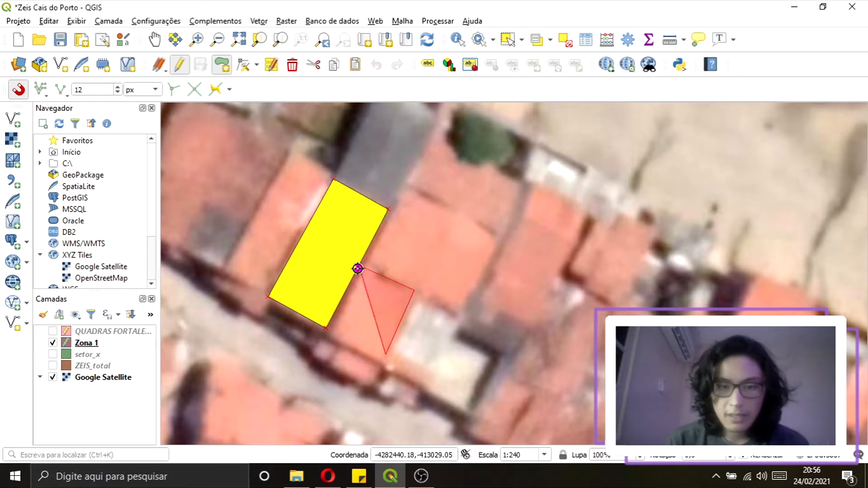
click(325, 328)
right_click(325, 328)
click(492, 254)
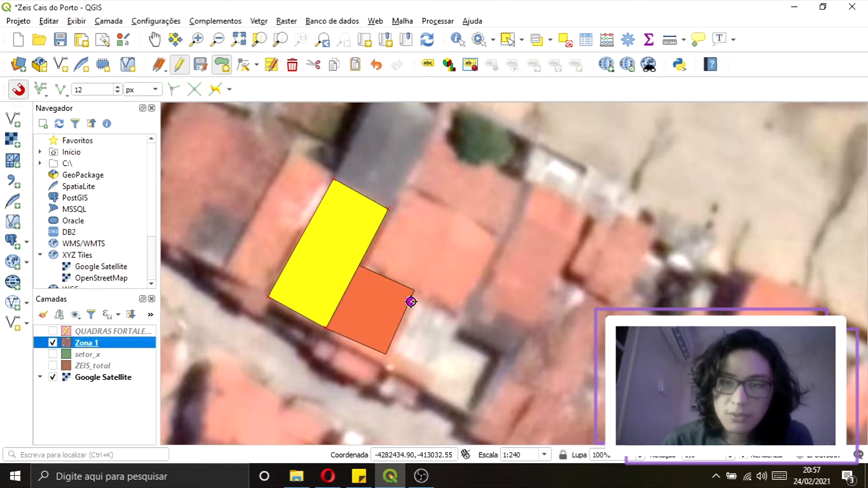
- Check the new lot's id and area_lote cells in the Zona 1 attribute table
click(586, 40)
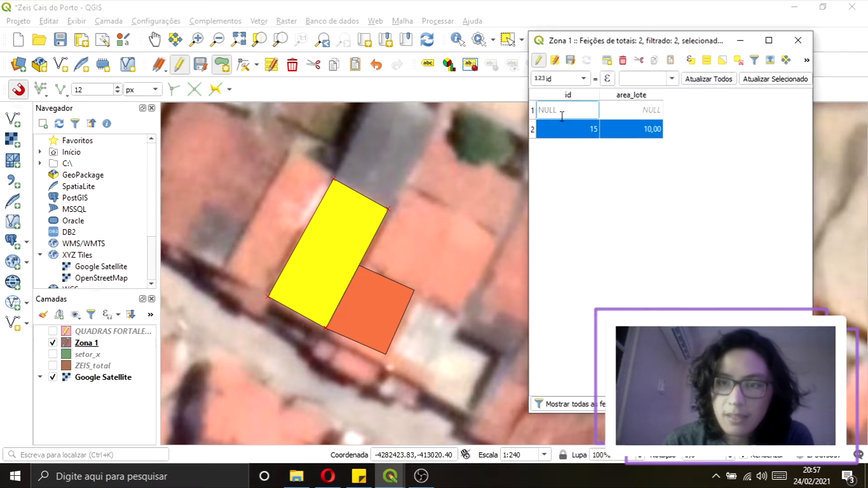
click(615, 113)
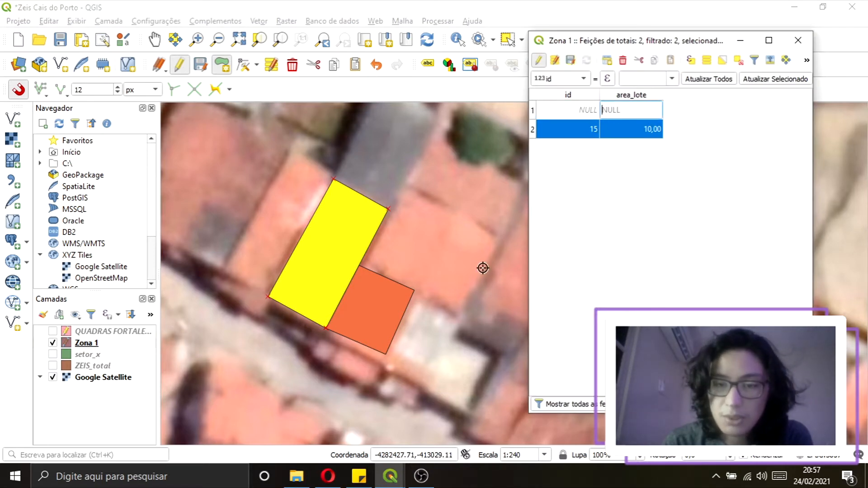
click(797, 40)
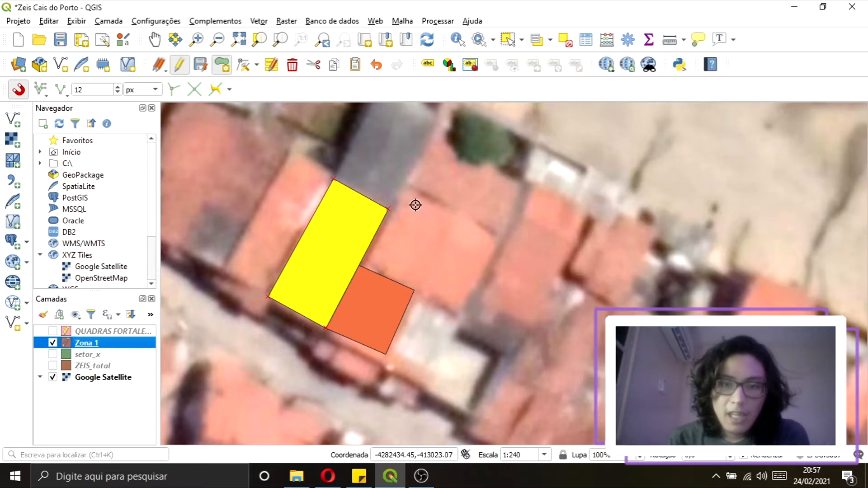
- Digitize the larger orange roof behind the small lot as a four-corner polygon, leaving its attributes empty
click(409, 190)
click(370, 269)
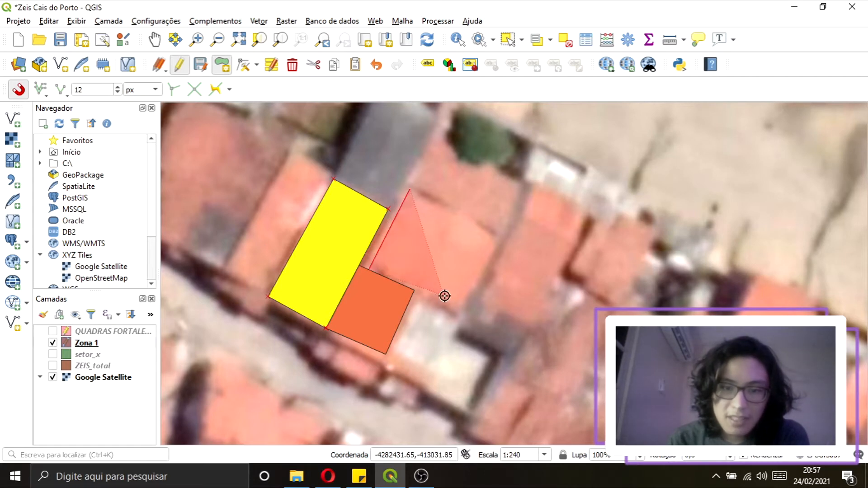
click(456, 313)
click(495, 239)
right_click(496, 238)
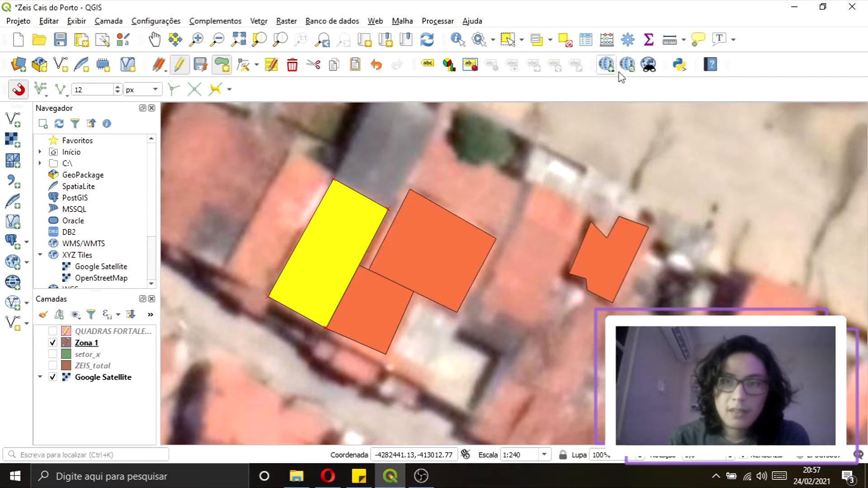
- Select the larger roof lot on the map and set its id to 12 and area_lote to 12 in the attribute table
click(586, 40)
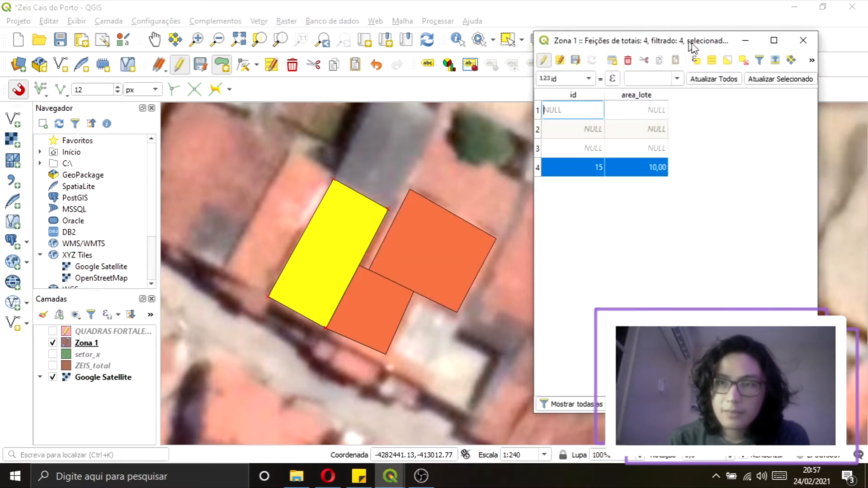
click(508, 40)
drag(504, 256, 479, 205)
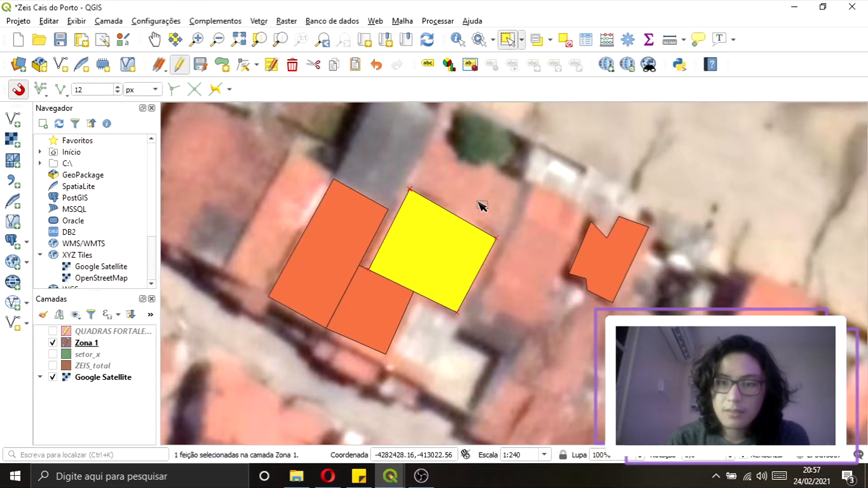
mouse_move(390, 476)
click(461, 421)
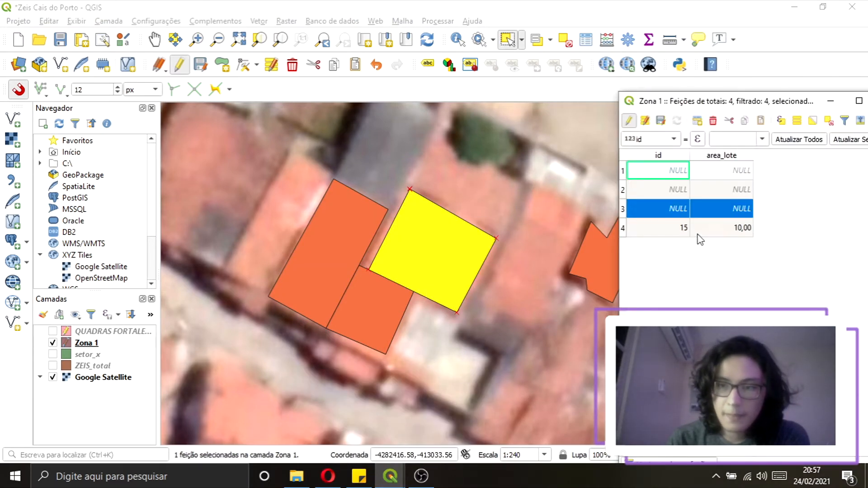
double_click(668, 209)
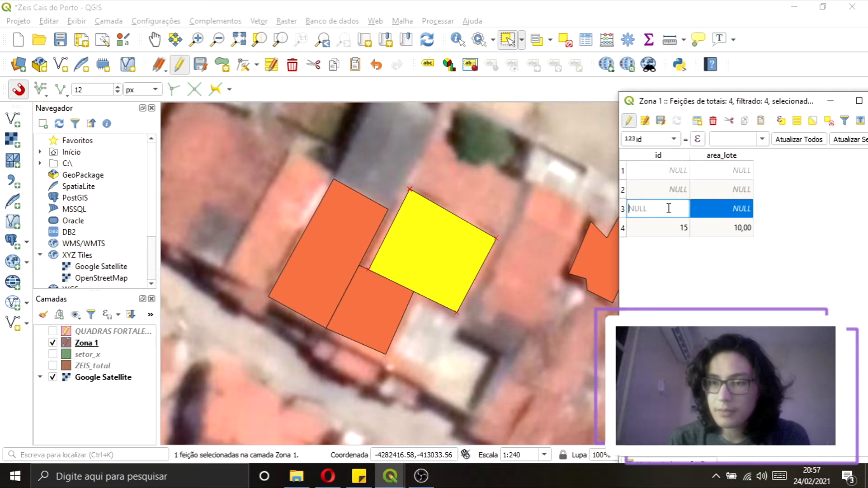
text(12)
double_click(704, 208)
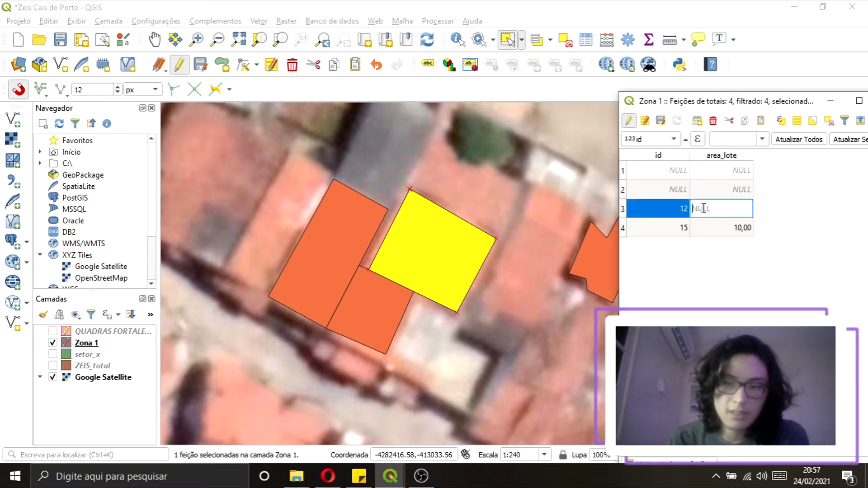
text(12)
- Select the small lot on the map and set its id to 13 and area_lote to 5 in the attribute table
double_click(670, 190)
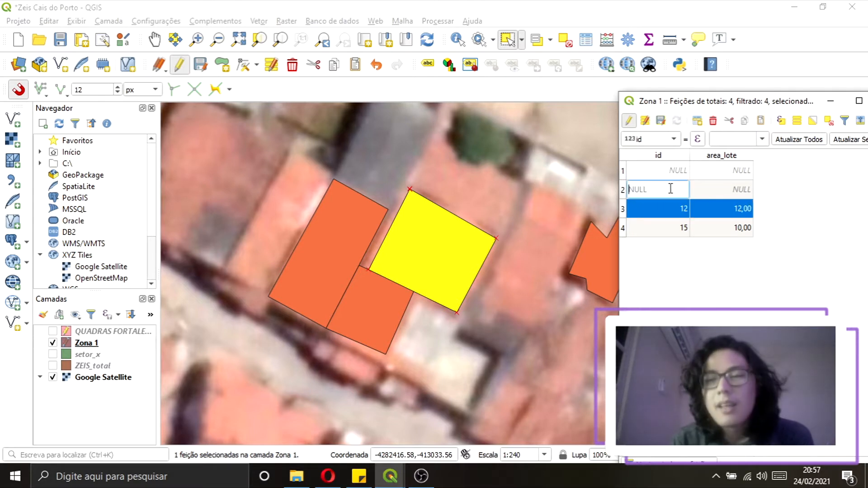
click(442, 342)
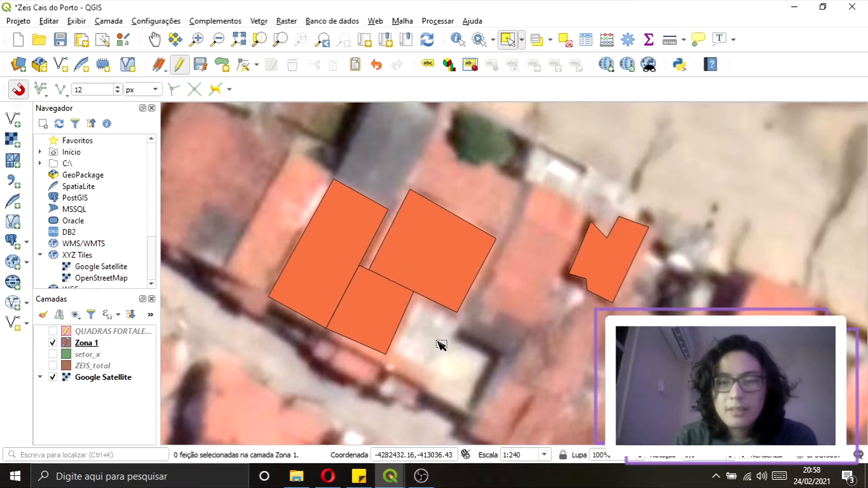
drag(442, 342, 340, 297)
click(402, 361)
click(384, 326)
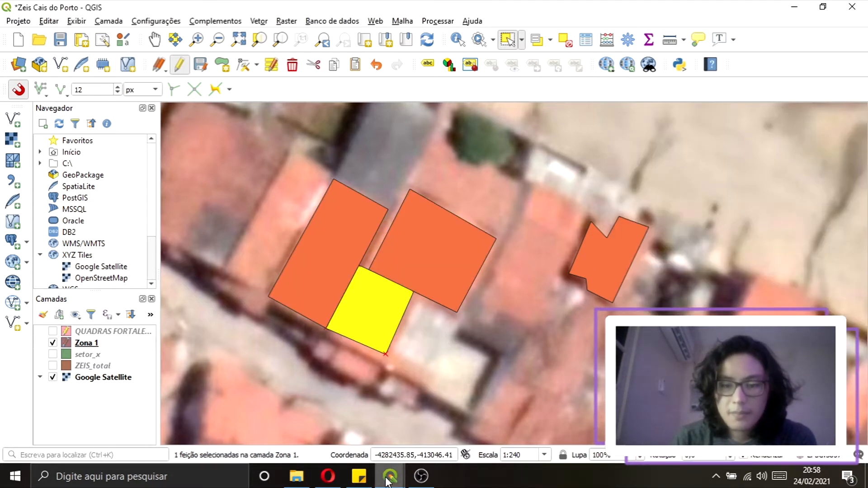
mouse_move(390, 476)
click(459, 425)
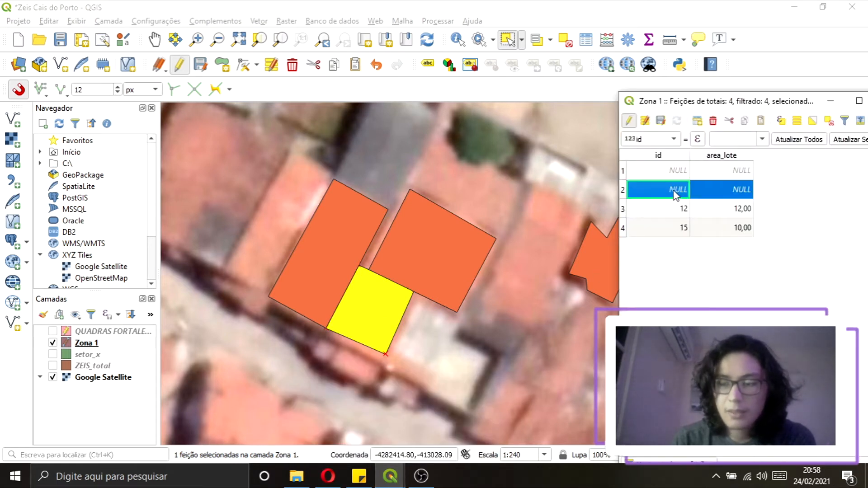
text(13)
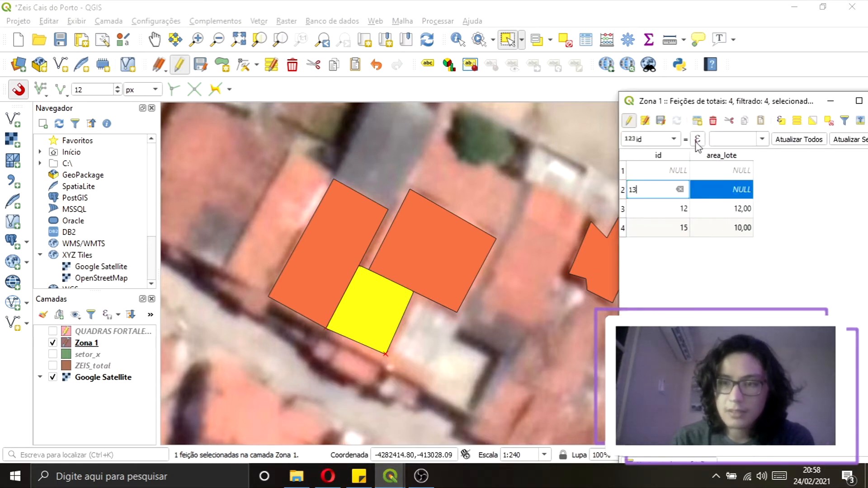
double_click(708, 187)
text(5)
drag(798, 103, 678, 84)
click(765, 77)
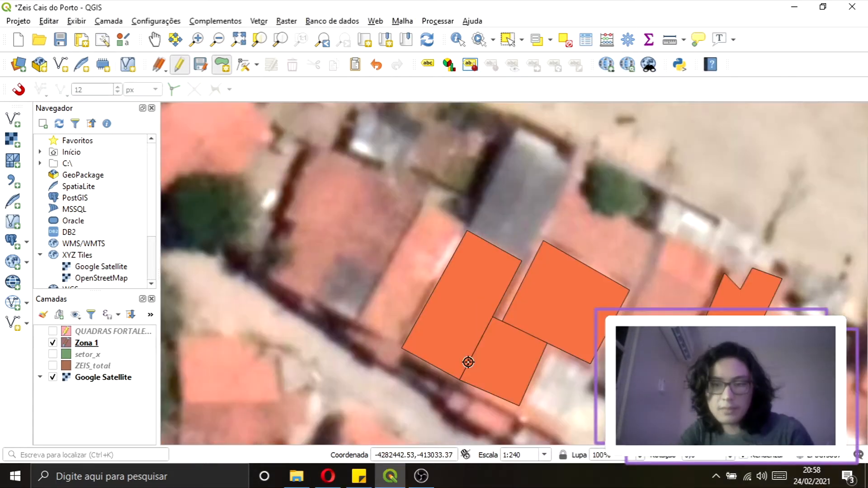
- Examine the long lot's street-side corner at very close range with snapping turned off
scroll(462, 352, up, 2)
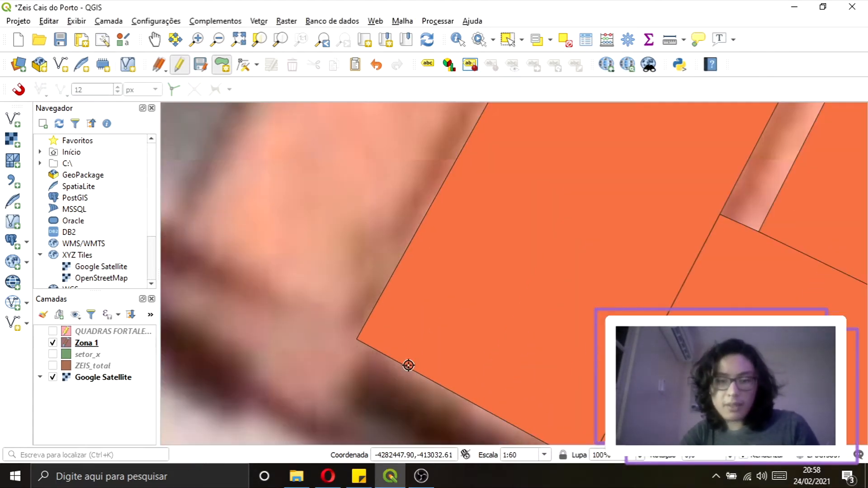
scroll(400, 344, down, 2)
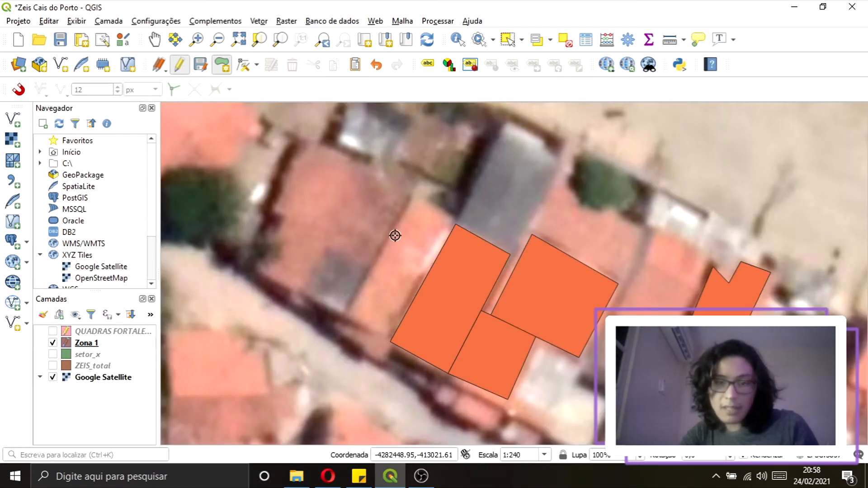
scroll(415, 290, up, 4)
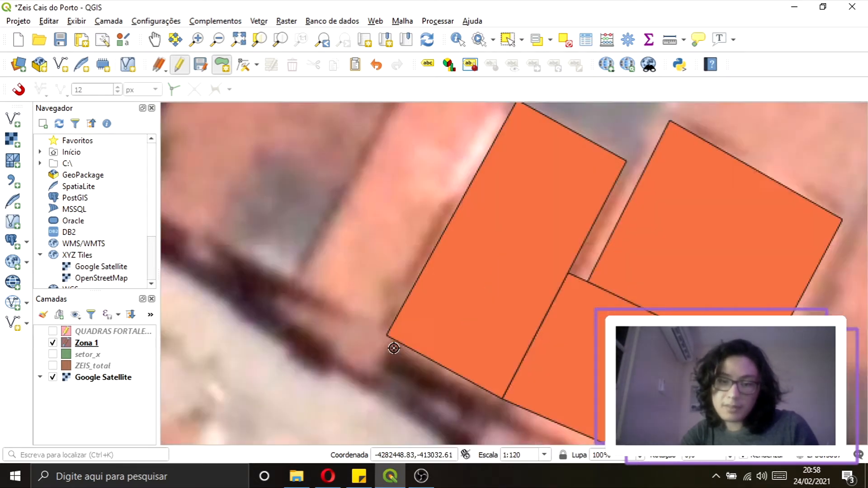
scroll(380, 324, up, 2)
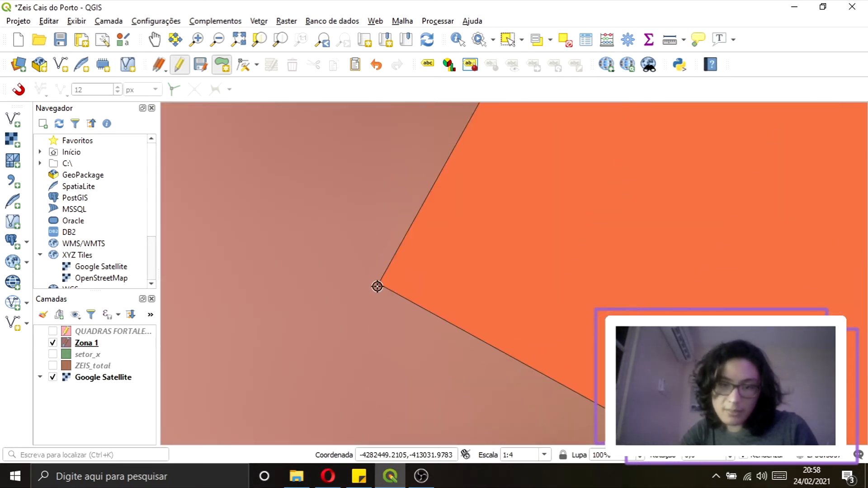
scroll(379, 286, up, 3)
scroll(368, 170, down, 2)
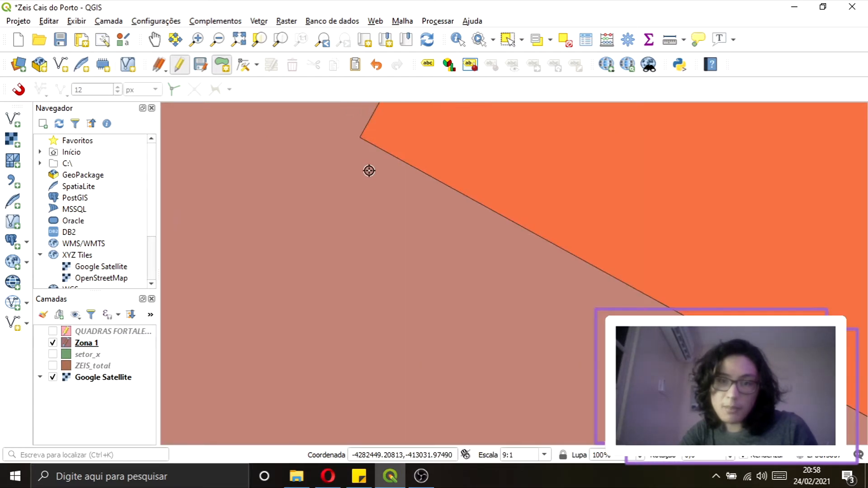
scroll(412, 293, down, 7)
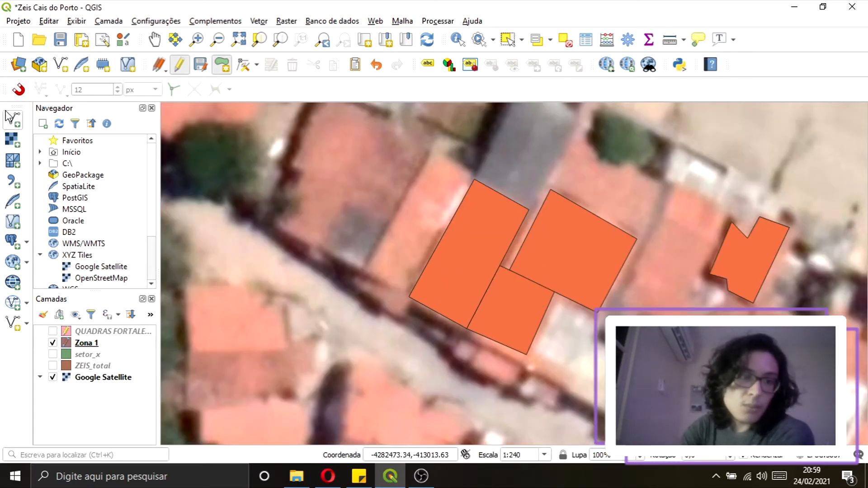
- Turn snapping on and check that the snapping toolbar (Ferramentas de aderência) is enabled in the list of toolbars
click(18, 90)
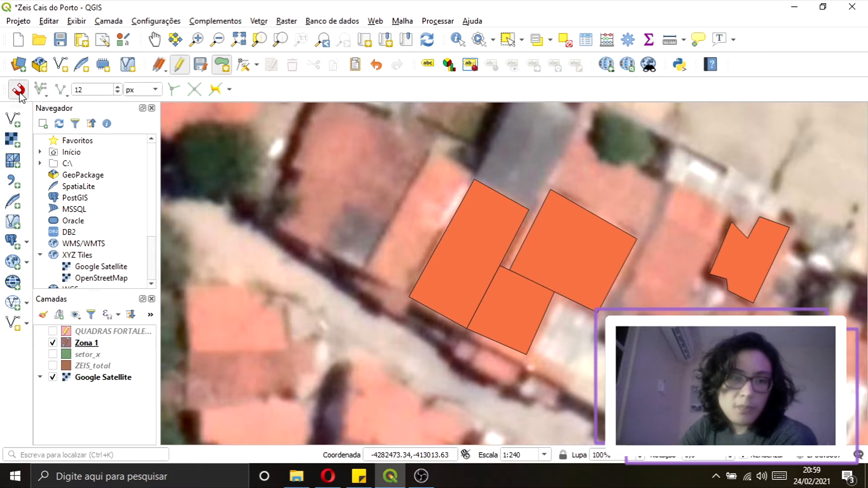
right_click(278, 94)
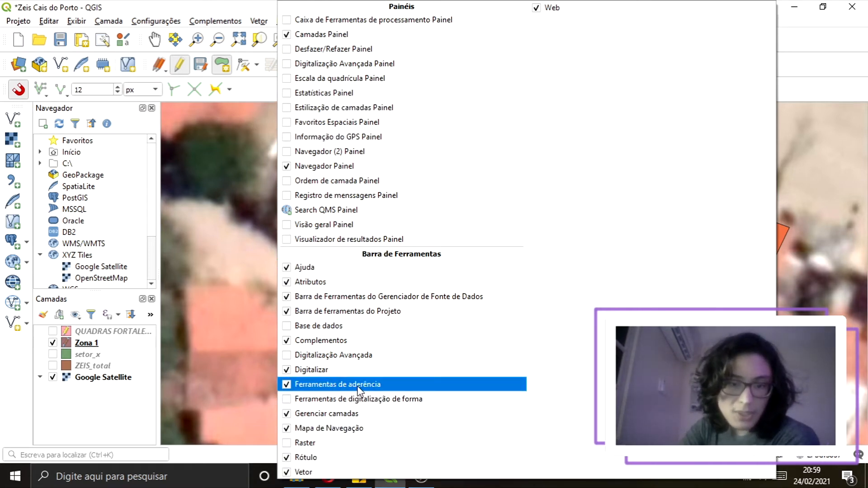
click(246, 94)
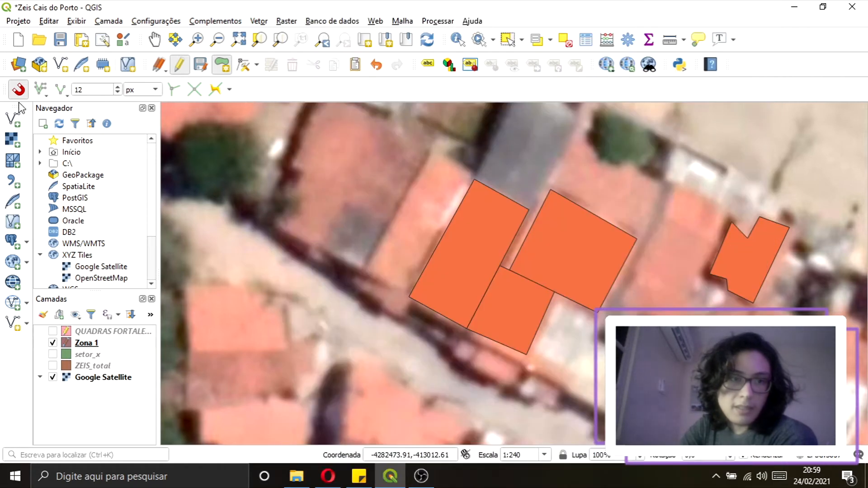
- Open the project's snapping options and choose Vértice e Segmento snapping, keeping Todas as camadas and the 12 px tolerance
click(18, 89)
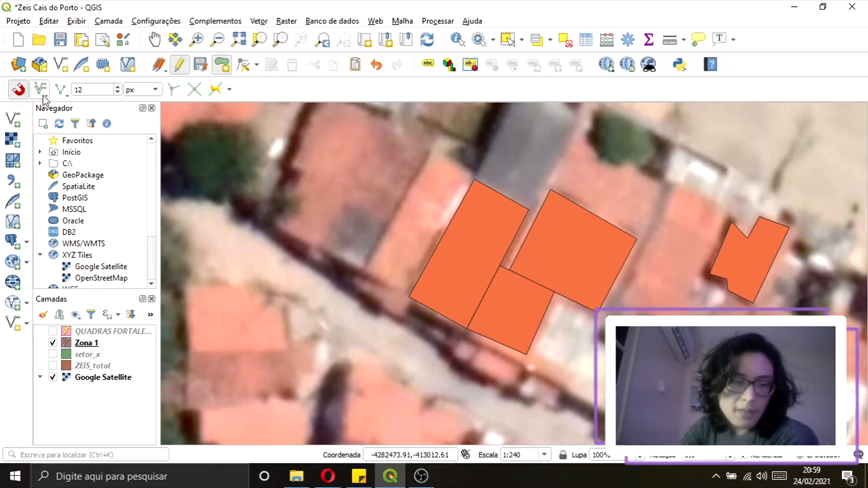
click(43, 95)
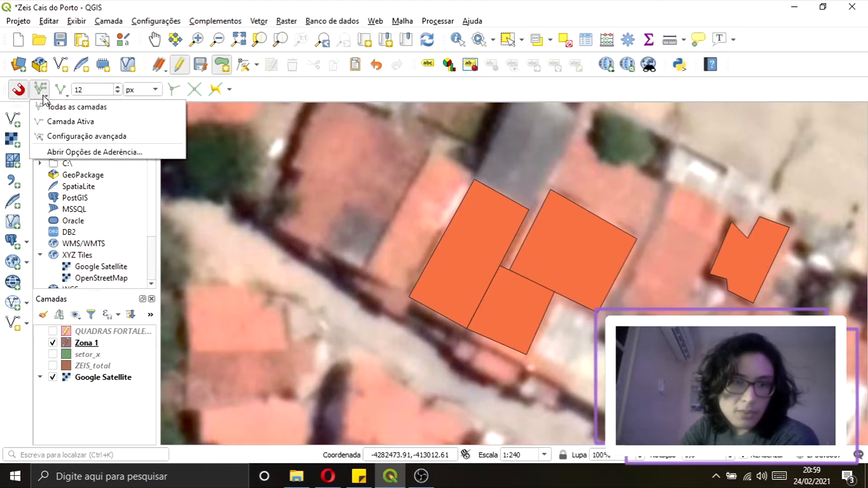
click(113, 151)
click(299, 224)
click(296, 222)
click(346, 220)
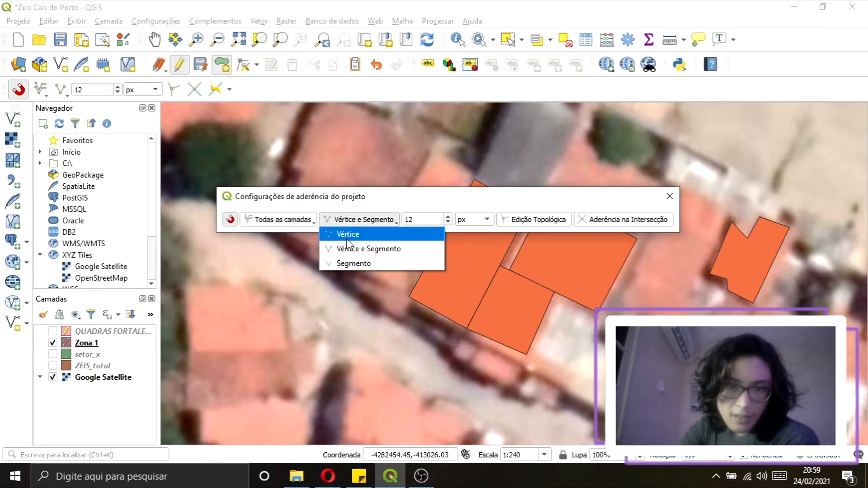
click(357, 220)
click(348, 223)
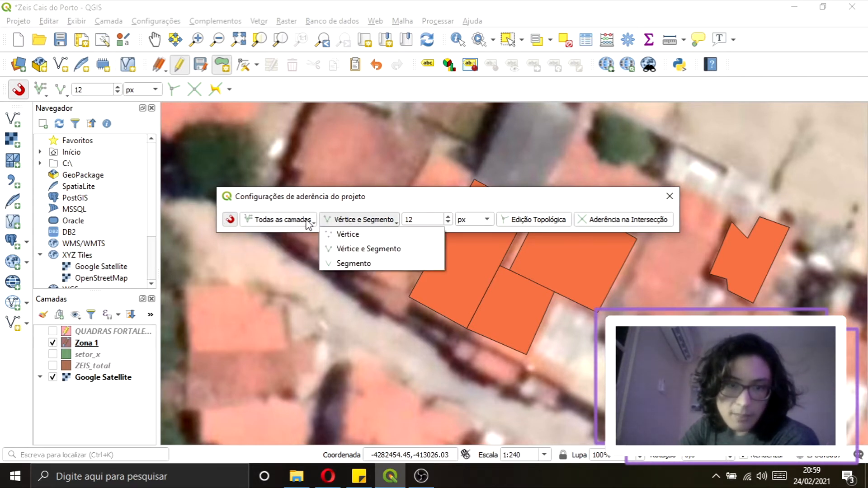
click(369, 249)
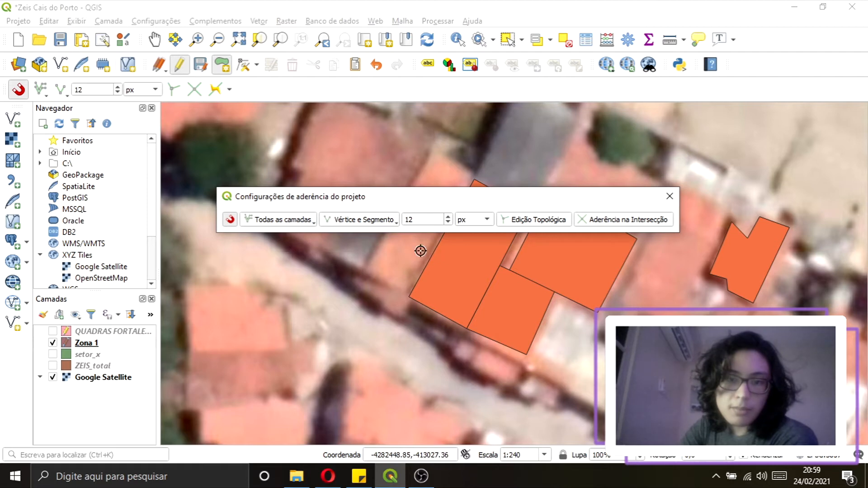
click(669, 196)
- Try digitizing a small four-sided lot snapped to the long lot's street-side corner and outer edge, and undo it
scroll(403, 291, up, 2)
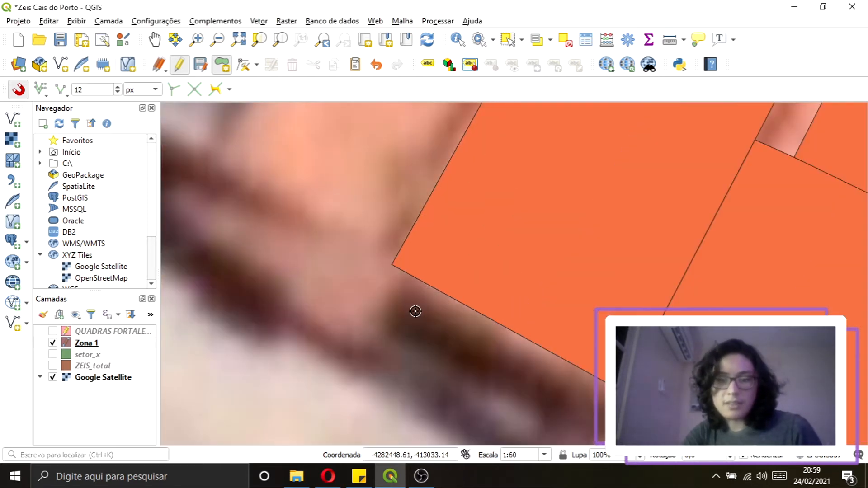
click(389, 264)
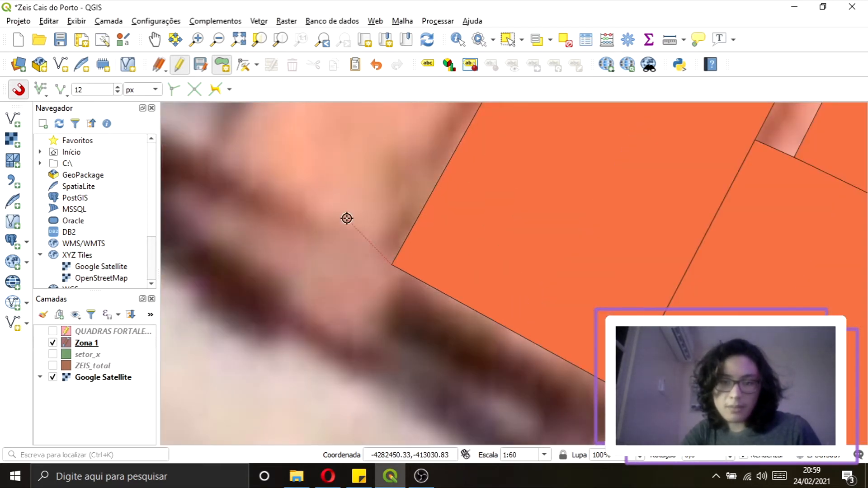
scroll(358, 257, down, 2)
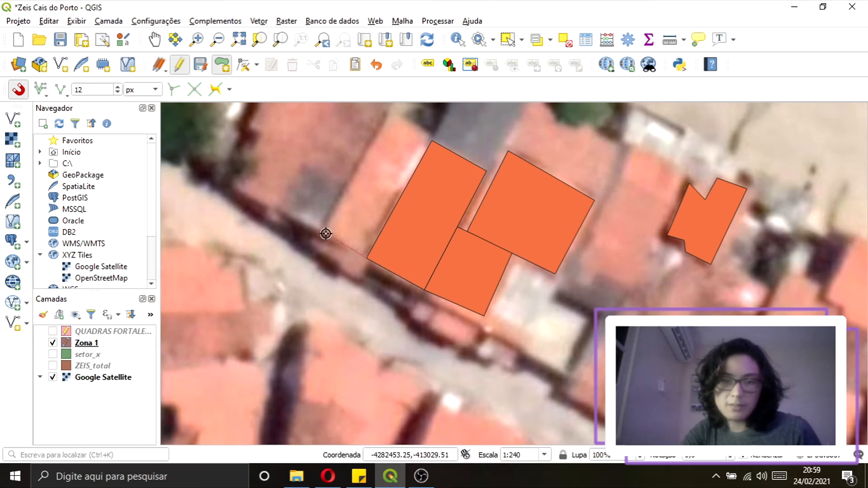
scroll(377, 227, up, 1)
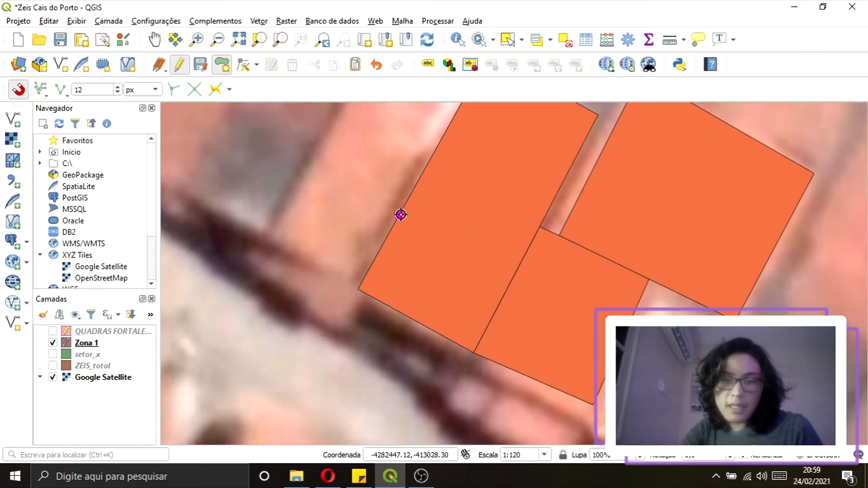
scroll(333, 178, down, 1)
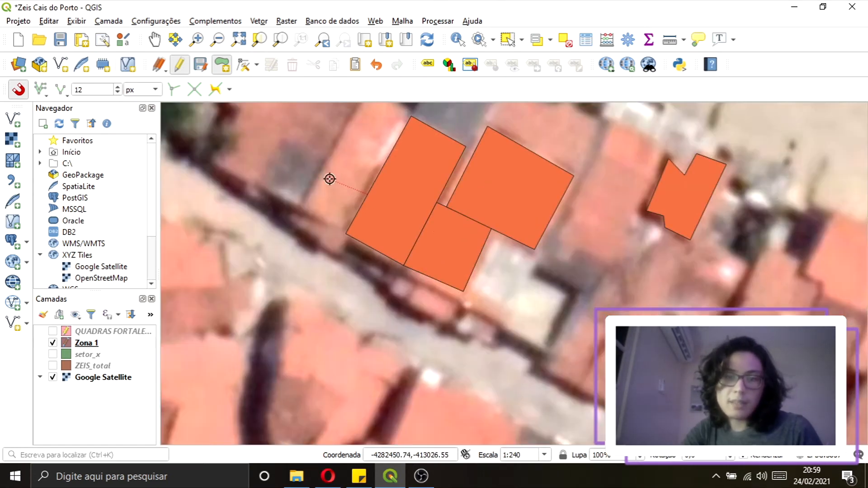
click(319, 171)
click(344, 234)
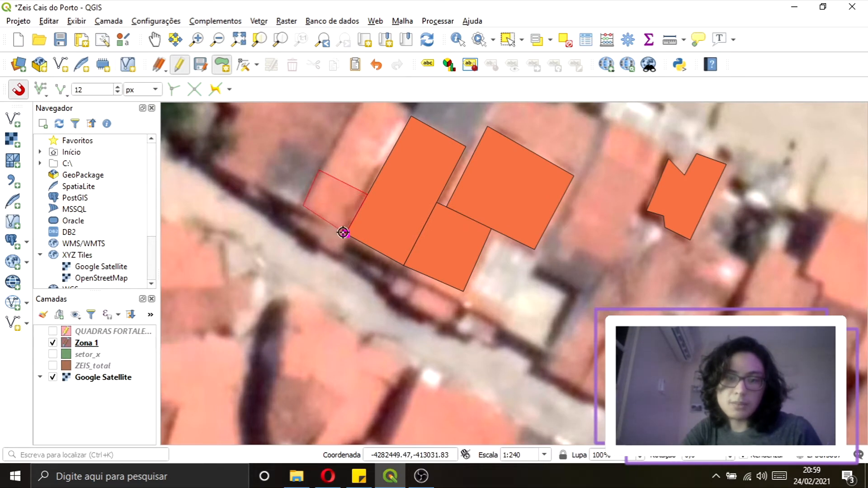
right_click(344, 234)
click(495, 255)
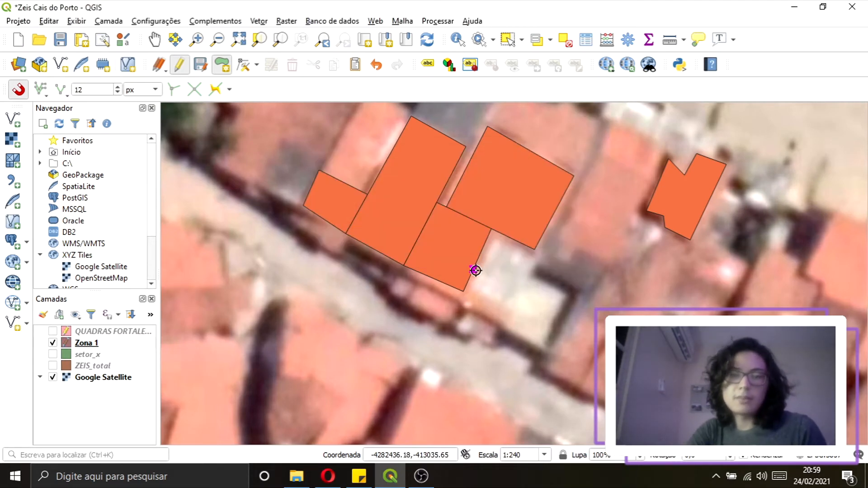
key(ctrl+z)
- Examine the roofs along the beachfront block southeast of the digitized lots at several scales to judge the lot boundaries
scroll(476, 270, down, 2)
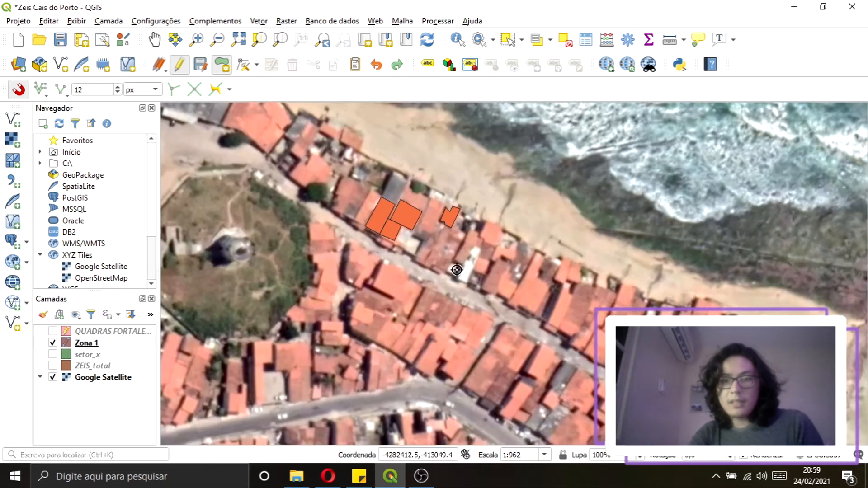
scroll(516, 301, up, 2)
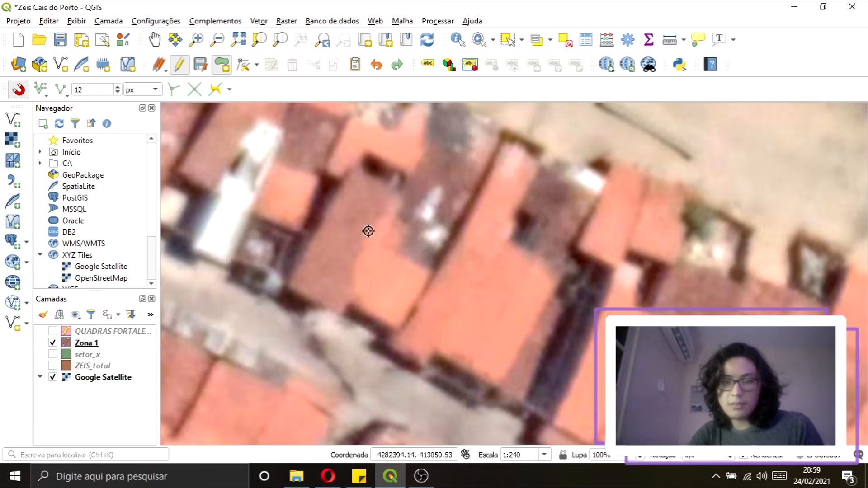
scroll(358, 286, down, 2)
scroll(319, 277, up, 1)
scroll(368, 229, up, 1)
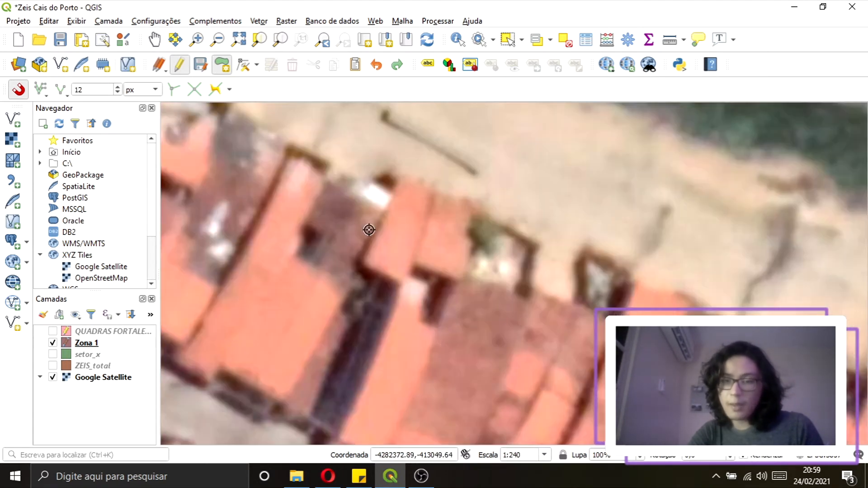
scroll(350, 284, up, 1)
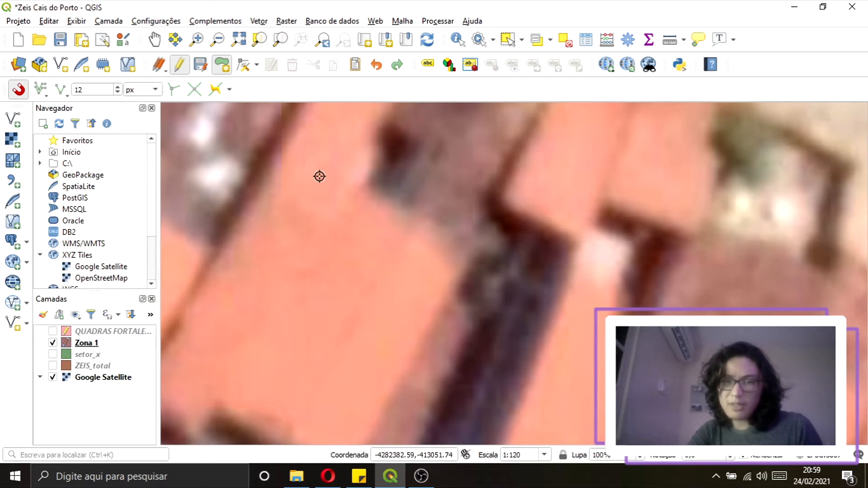
scroll(324, 183, down, 1)
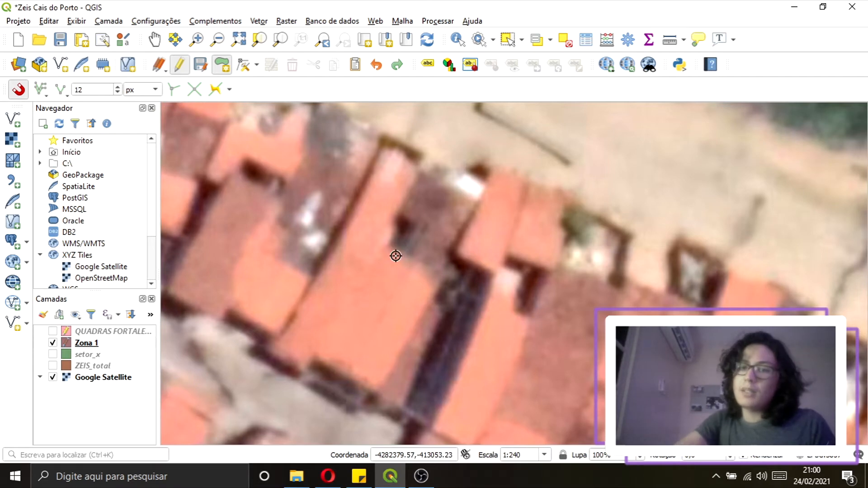
scroll(458, 295, down, 2)
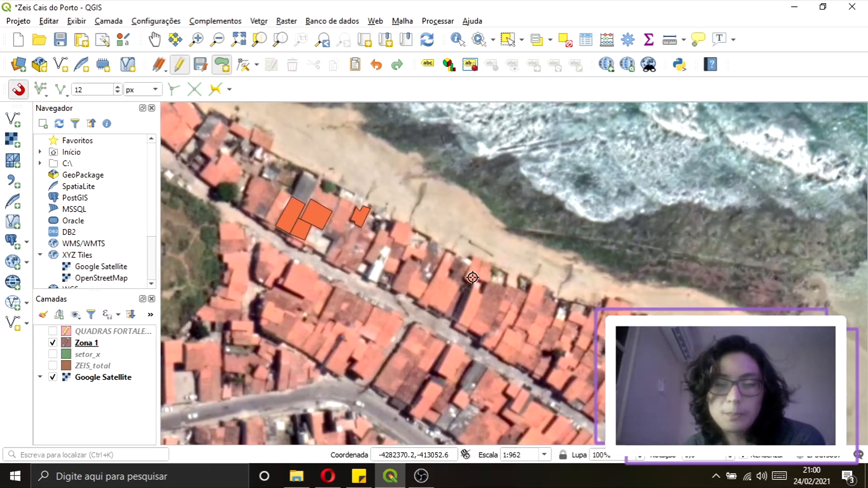
scroll(277, 177, up, 1)
drag(277, 177, 325, 169)
scroll(381, 217, down, 1)
drag(475, 275, 416, 247)
scroll(415, 247, up, 1)
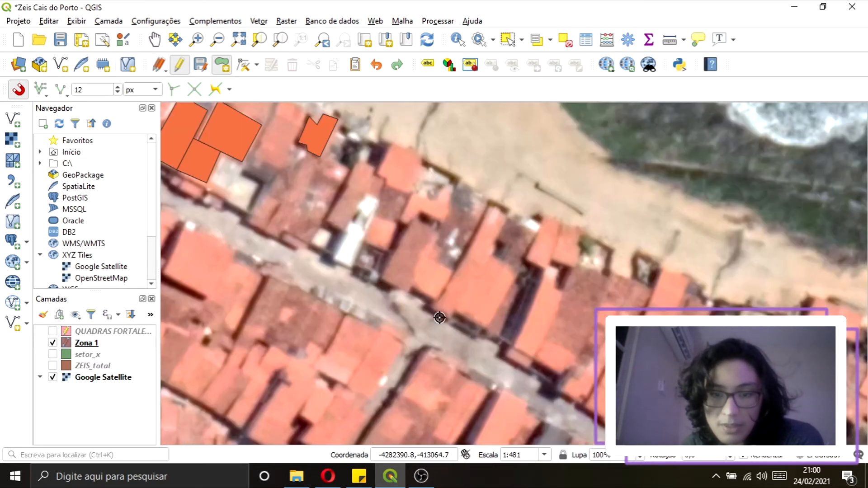
- Digitize one large Zona 1 polygon over the group of roofs between the street and the beach, southeast of the existing lots
click(434, 299)
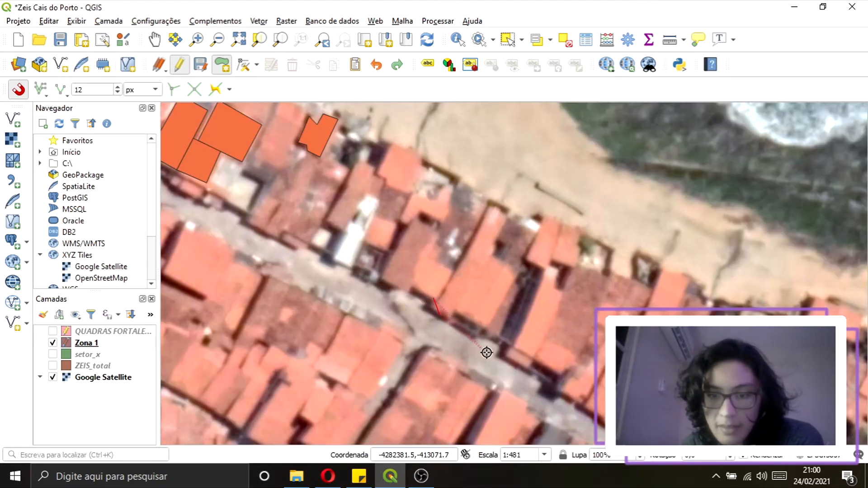
click(499, 352)
click(533, 372)
click(564, 293)
click(555, 283)
click(542, 274)
click(469, 243)
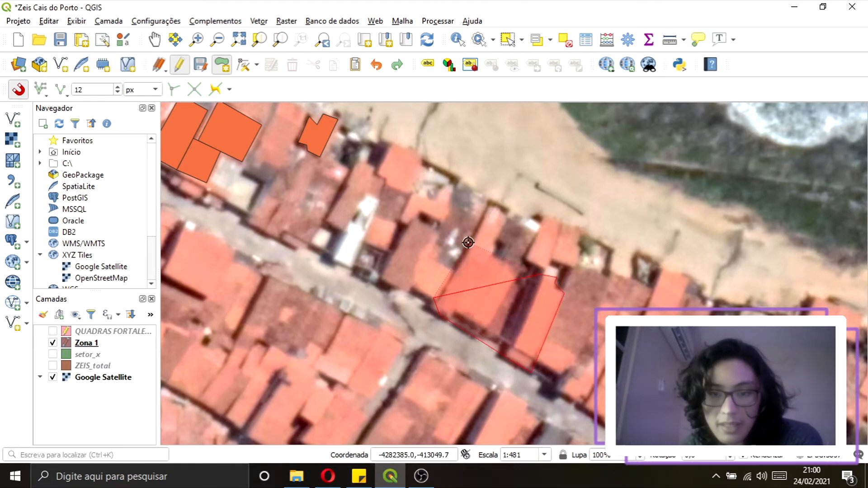
right_click(462, 264)
click(496, 254)
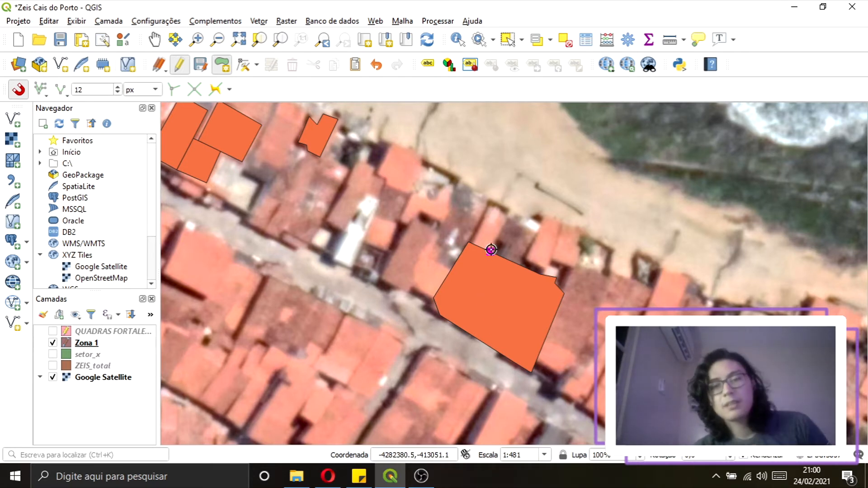
- Examine the digitized Zona 1 polygons against the surrounding roofs along the beachfront block
drag(517, 280, 500, 275)
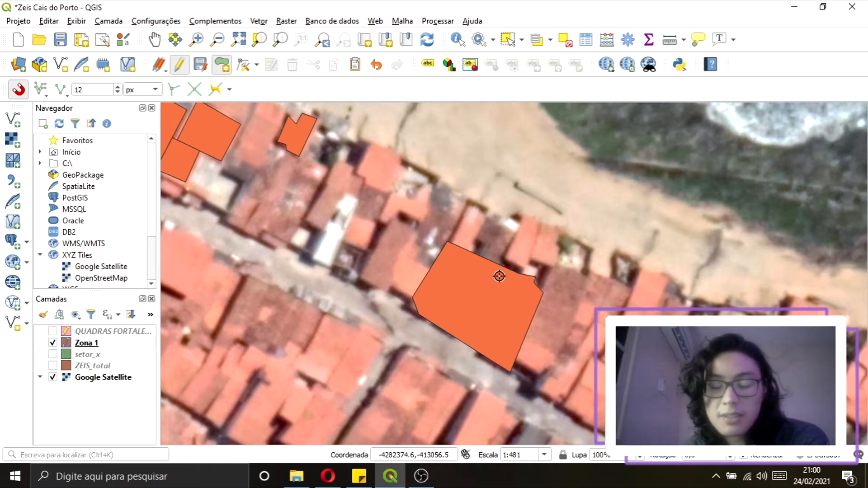
scroll(471, 259, down, 1)
drag(398, 296, 408, 322)
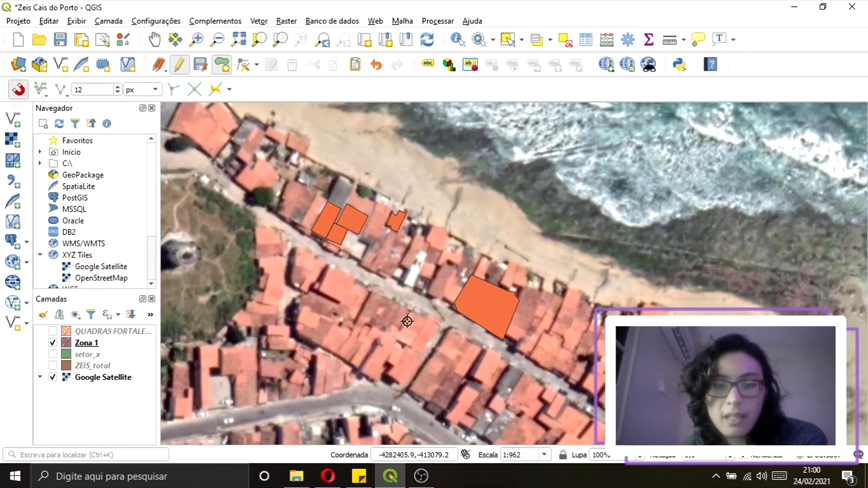
scroll(443, 231, up, 1)
drag(417, 278, 417, 292)
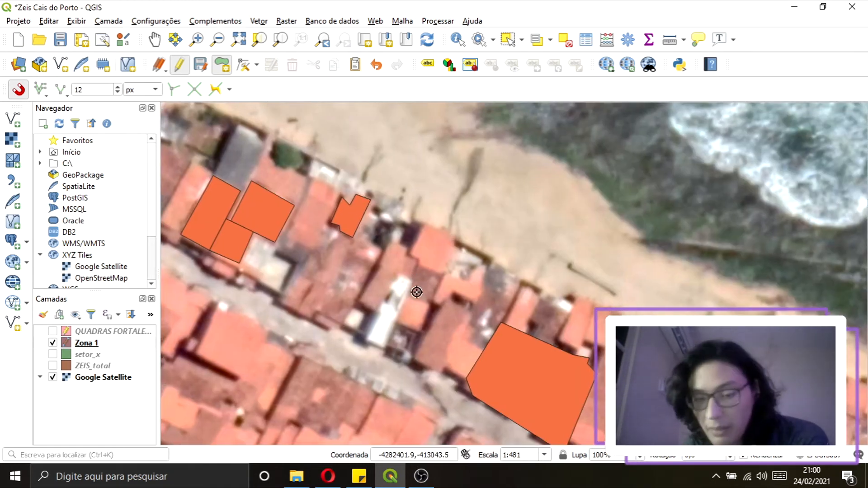
scroll(373, 281, down, 1)
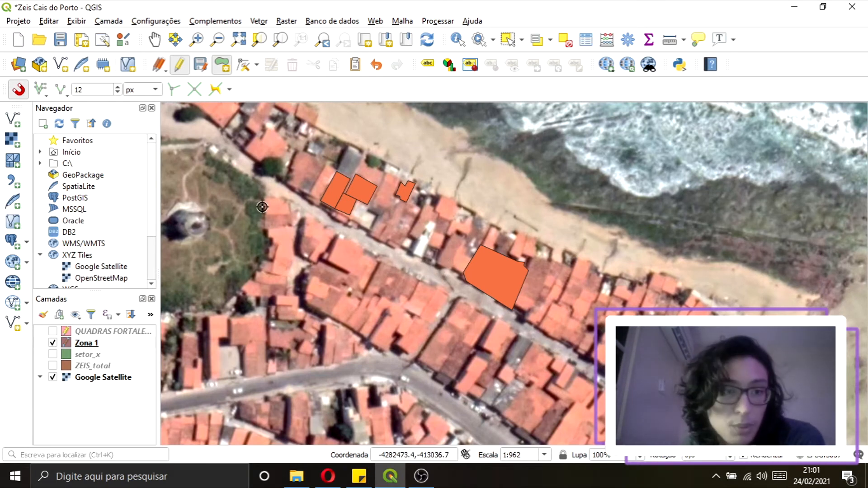
scroll(340, 170, up, 1)
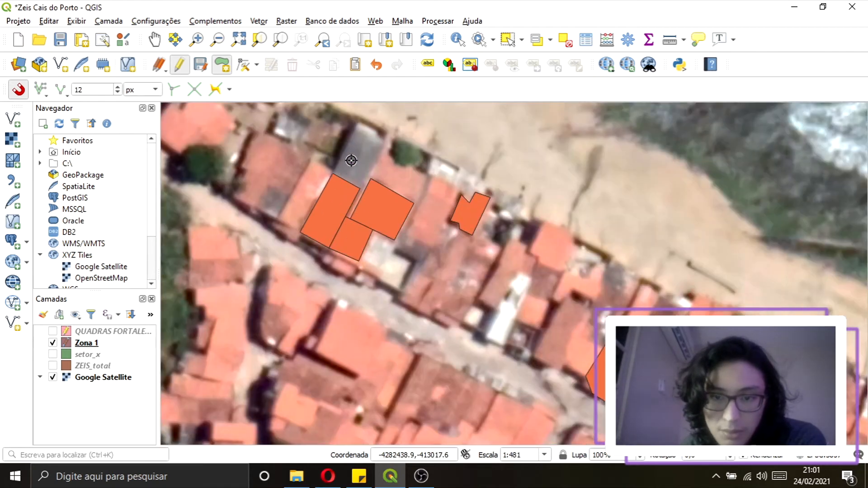
drag(348, 164, 338, 185)
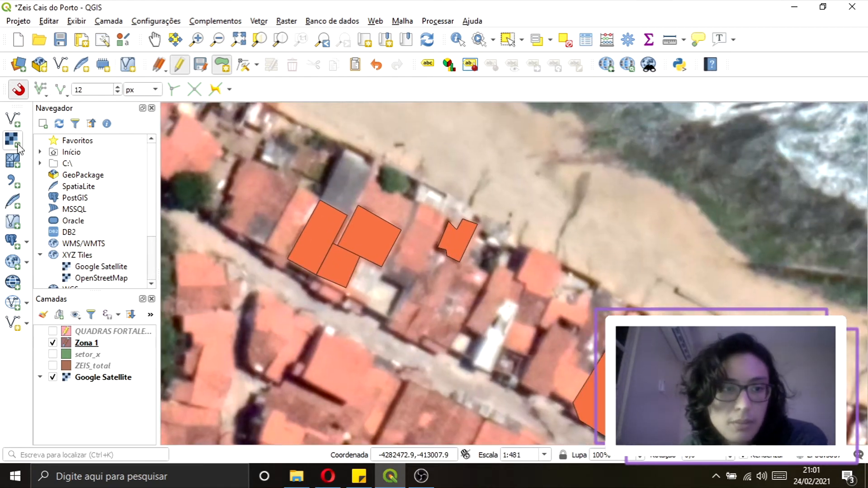
- Add edificacoes.dxf from the Downloads\DXF folder as a vector layer
click(11, 125)
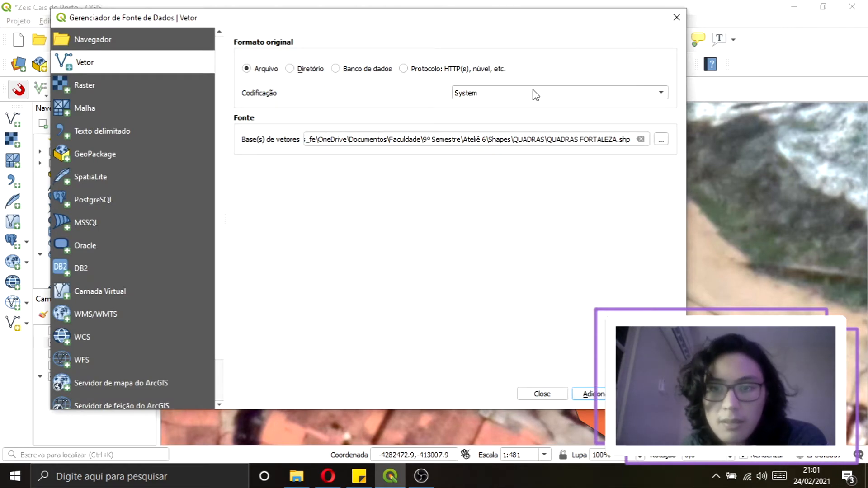
click(660, 141)
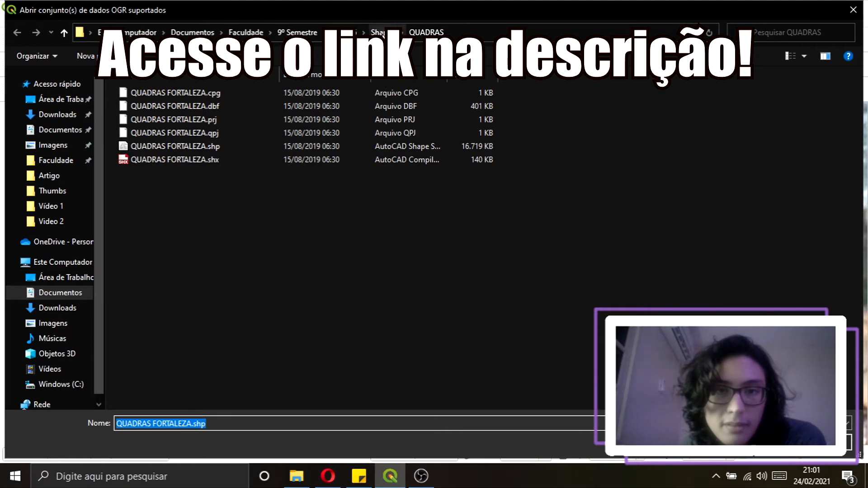
click(380, 32)
double_click(355, 100)
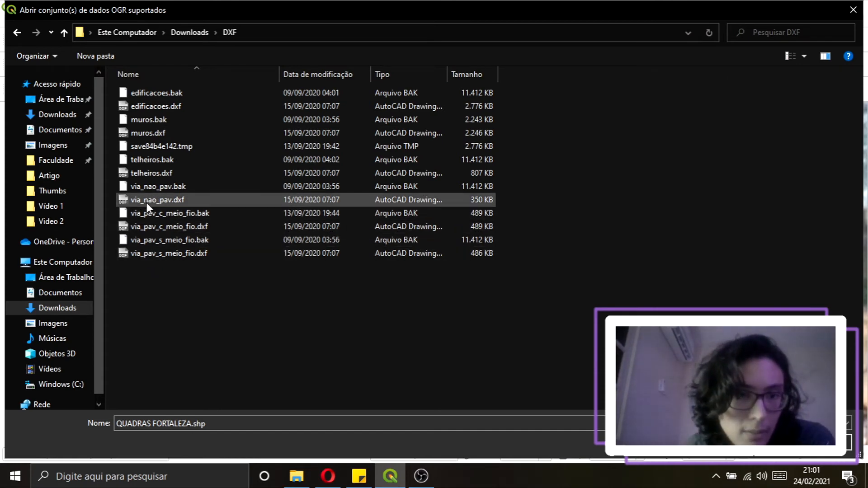
click(153, 108)
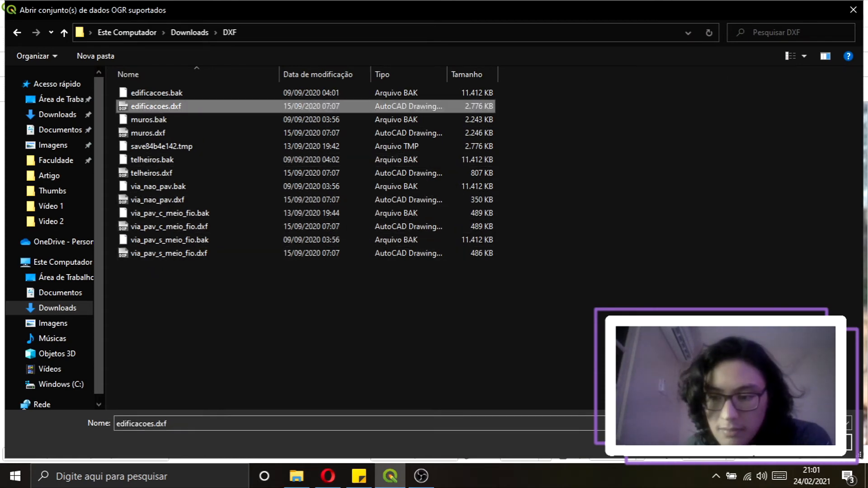
key(Return)
click(588, 395)
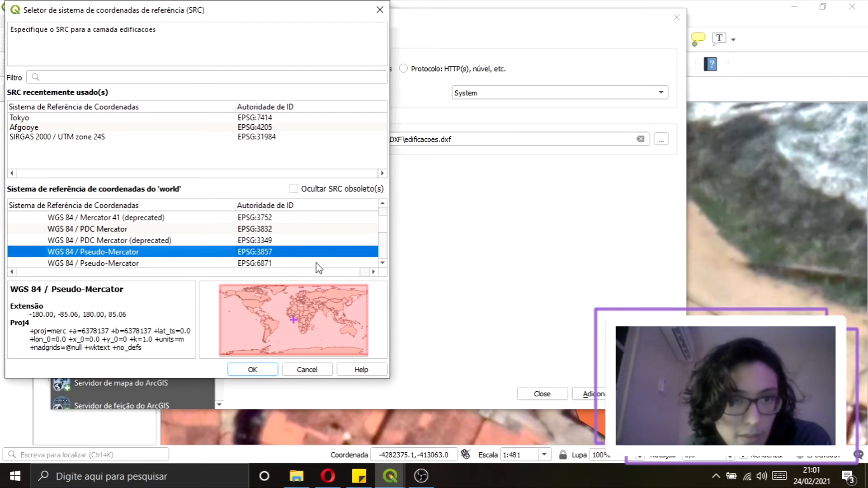
- Assign SIRGAS 2000 / UTM zone 24S (EPSG:31984) as the coordinate reference system of the imported edificacoes layer
drag(383, 231, 387, 232)
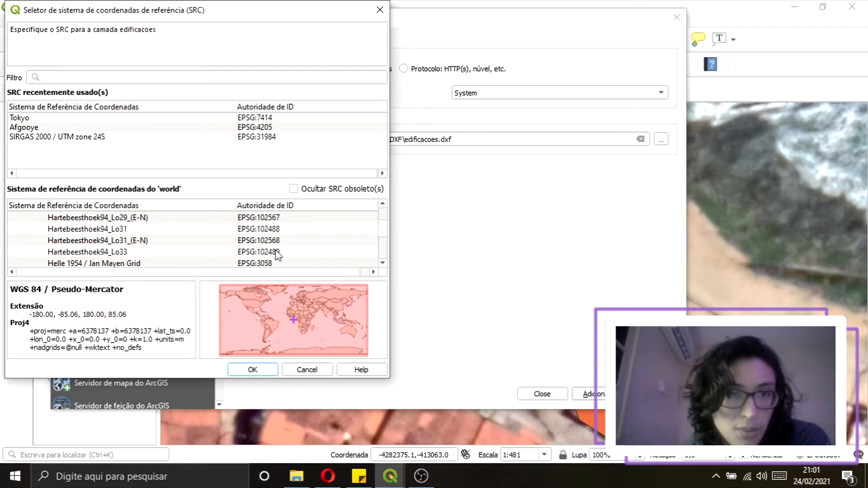
scroll(256, 245, up, 10)
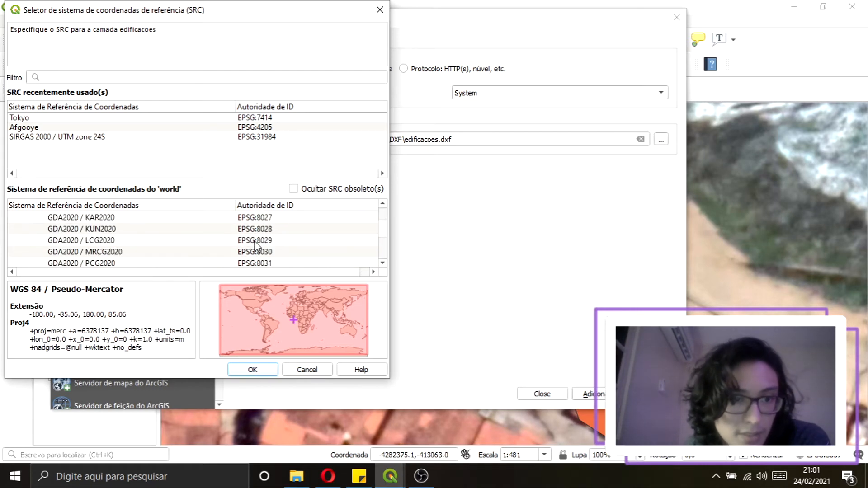
mouse_move(385, 233)
mouse_down()
mouse_move(387, 207)
mouse_move(388, 234)
mouse_up()
click(91, 137)
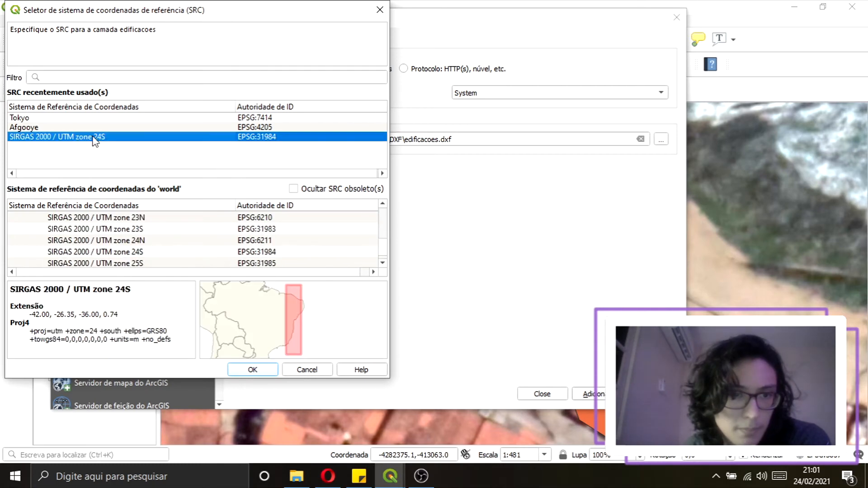
click(265, 371)
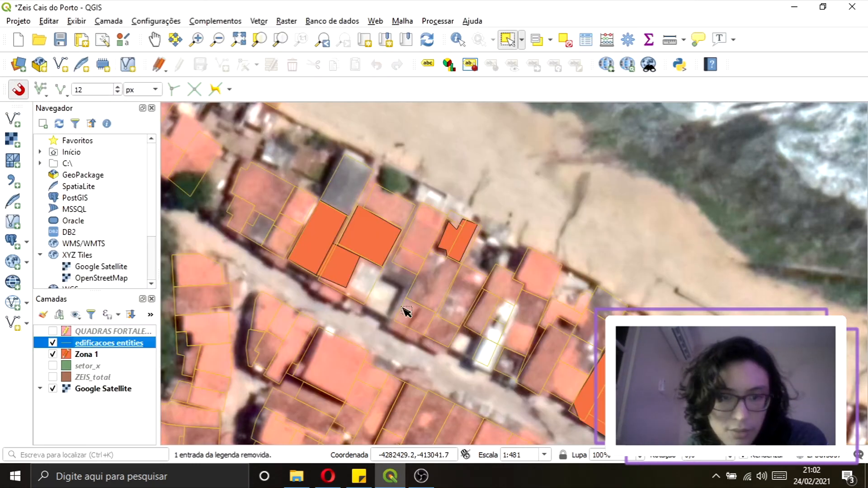
- Set the line thickness of the edificacoes entities layer to 0.8 mm in its simple symbol style
scroll(517, 293, up, 2)
scroll(517, 293, down, 2)
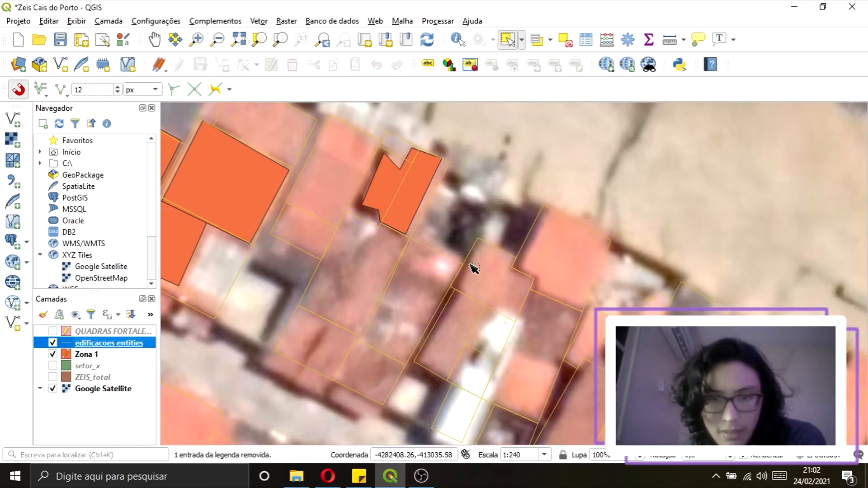
scroll(452, 271, down, 1)
scroll(390, 325, up, 1)
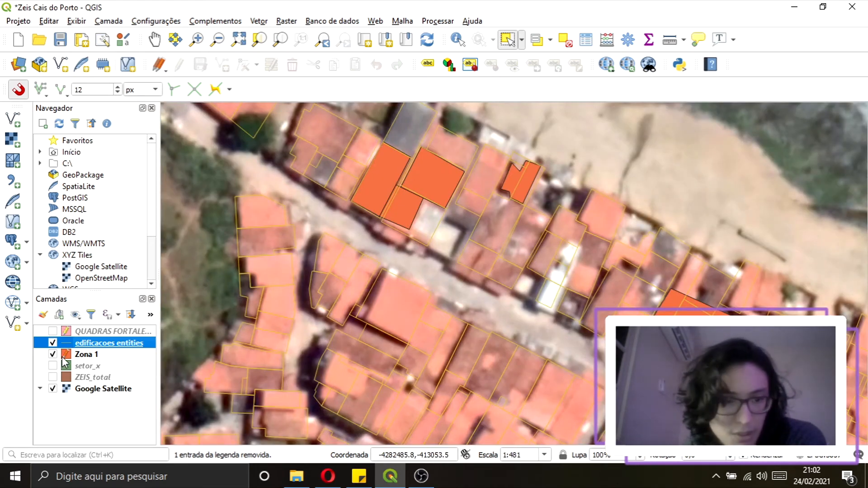
double_click(82, 346)
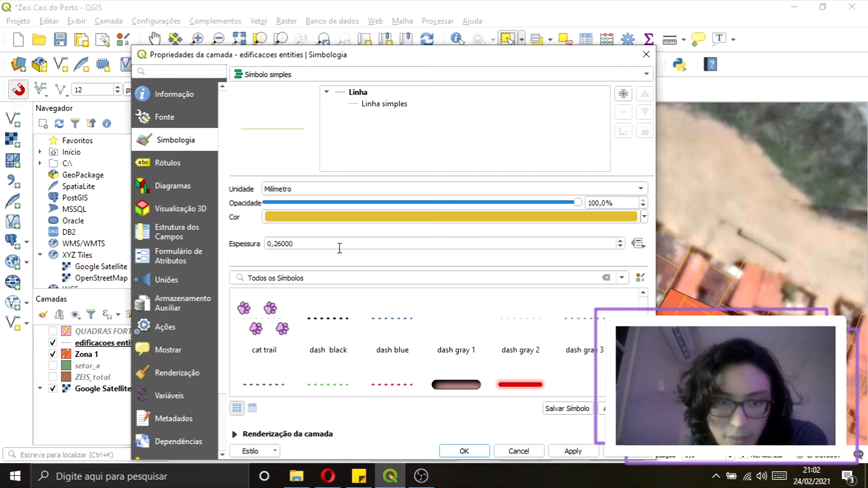
drag(339, 248, 268, 238)
text(5)
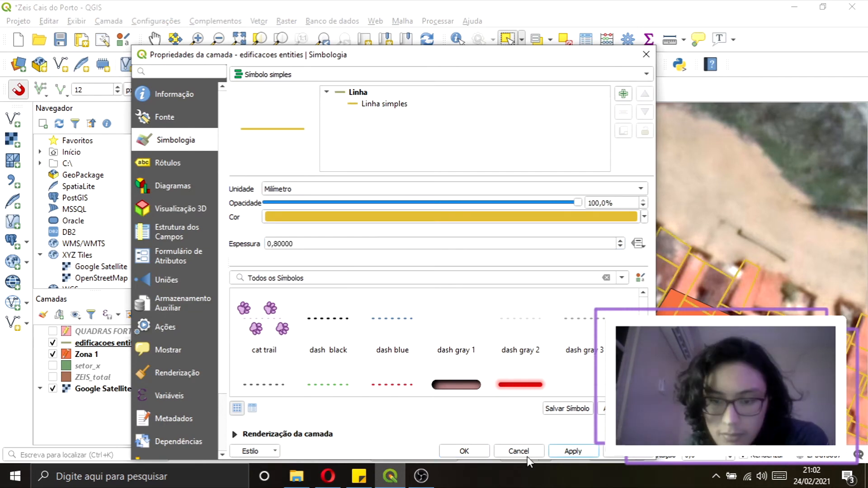
key(Return)
- Compare the imported building outlines with the digitized Zona 1 polygons and the roofs along the beachfront block
scroll(525, 242, up, 1)
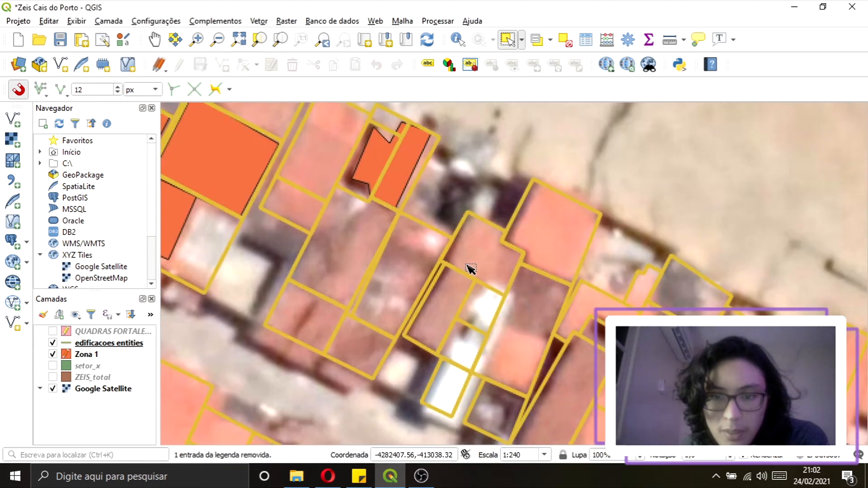
scroll(342, 284, down, 2)
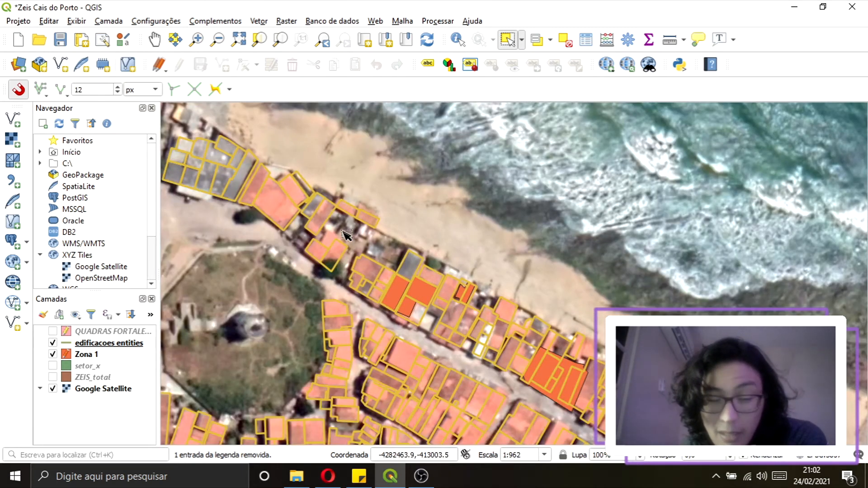
scroll(344, 254, up, 1)
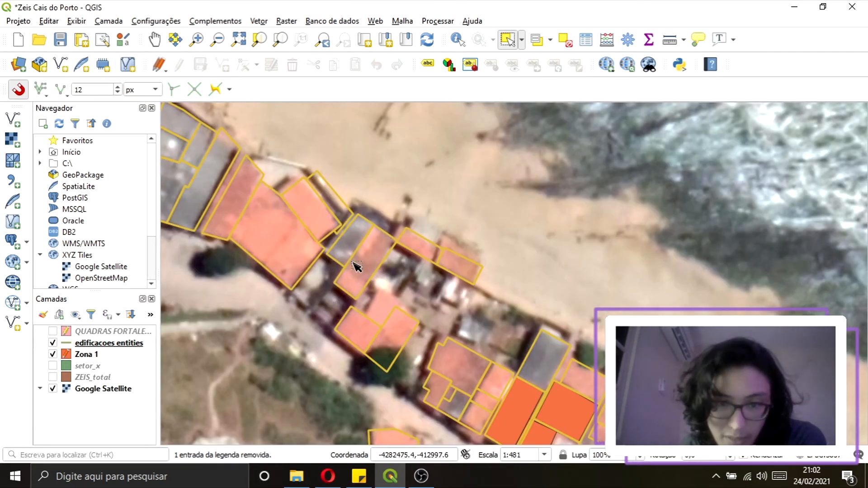
drag(340, 193, 353, 215)
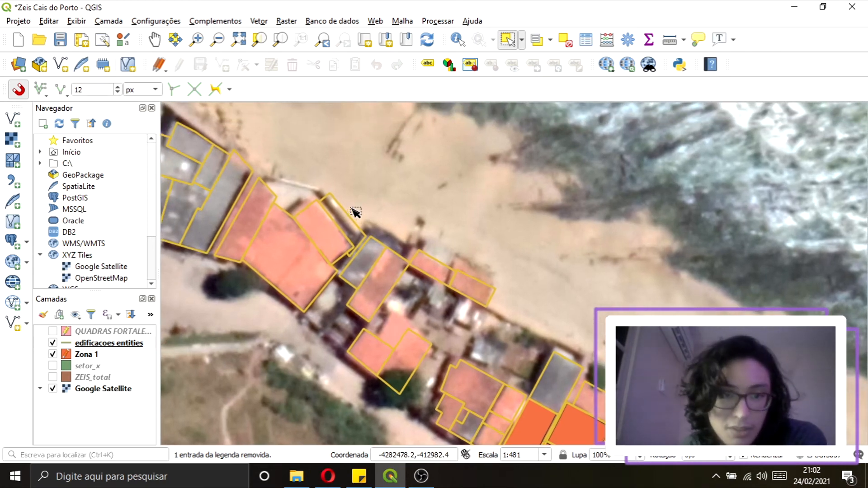
scroll(400, 328, down, 1)
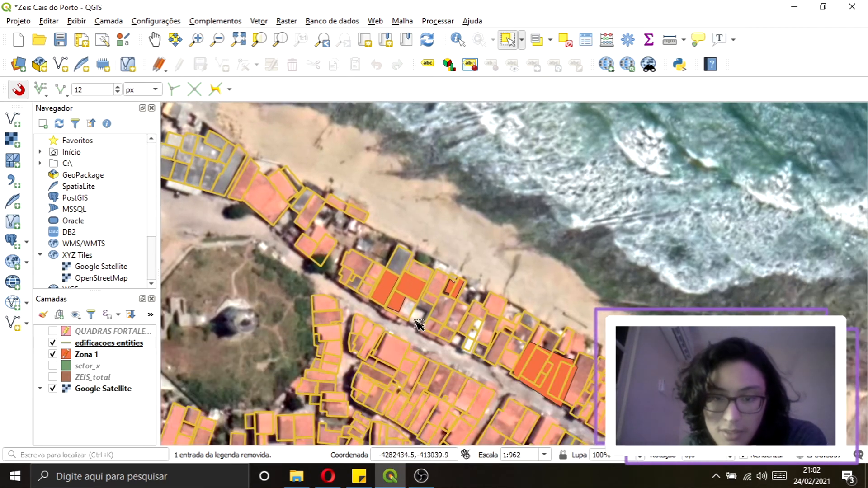
scroll(407, 346, up, 1)
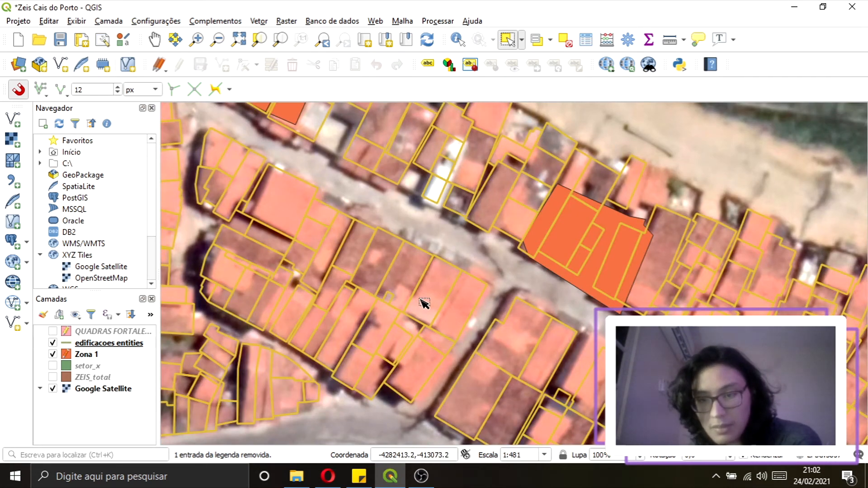
scroll(414, 299, up, 1)
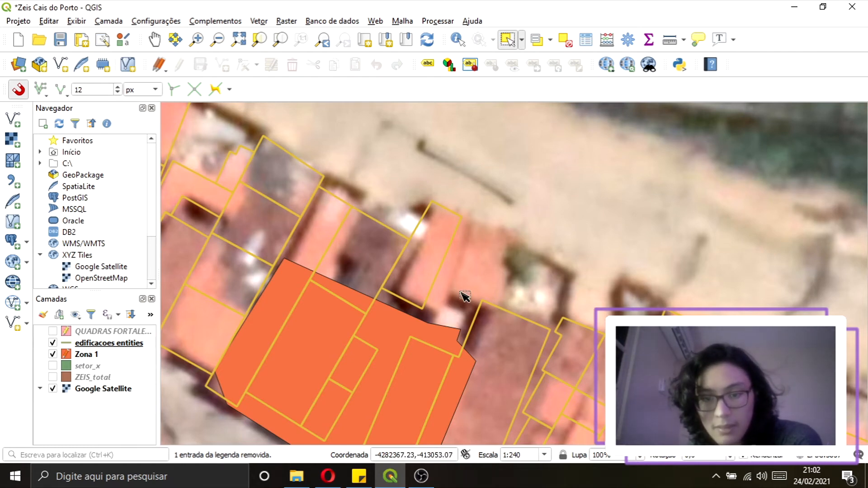
scroll(458, 279, down, 2)
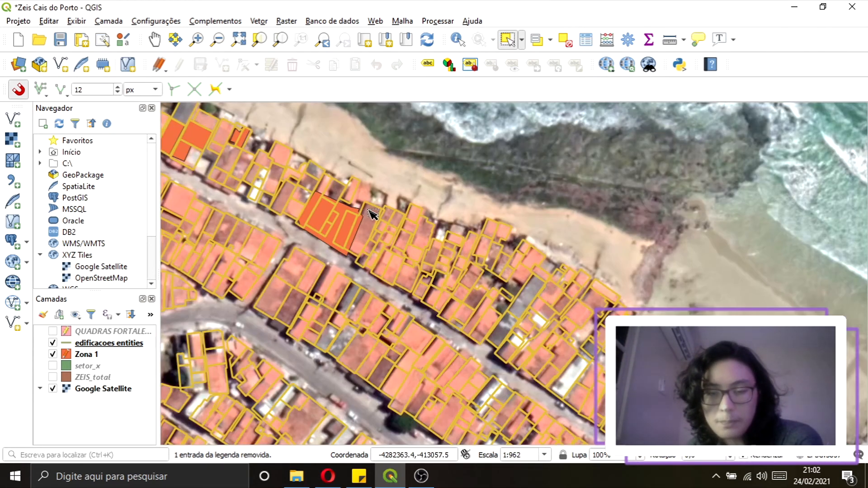
- Examine how far the edificacoes building outlines cover the blocks inland and across the whole settlement
drag(486, 253, 458, 172)
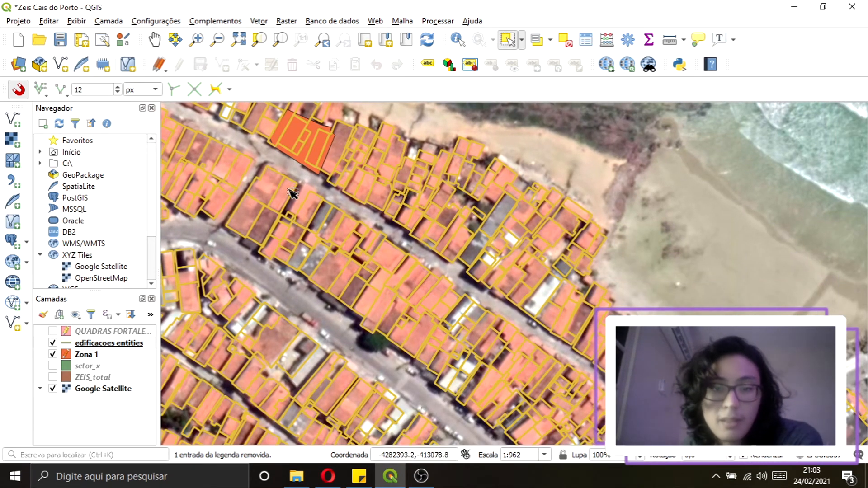
key(Left)
key(Left)
key(Left)
key(Left)
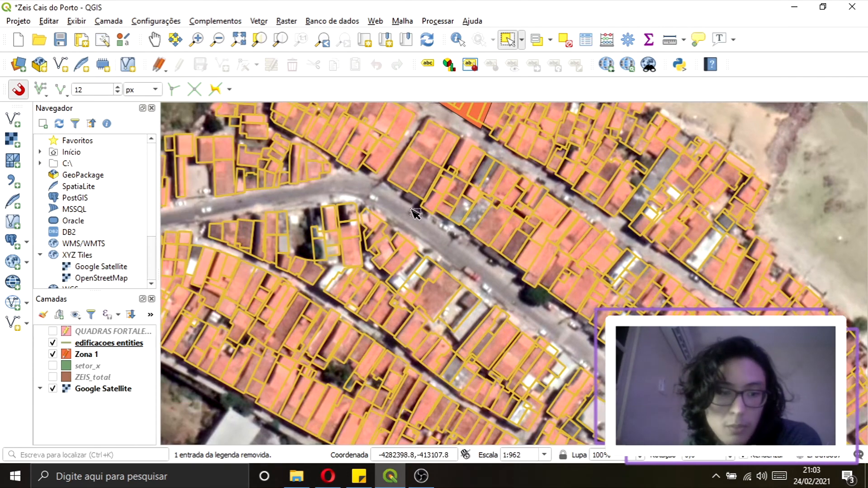
key(Left)
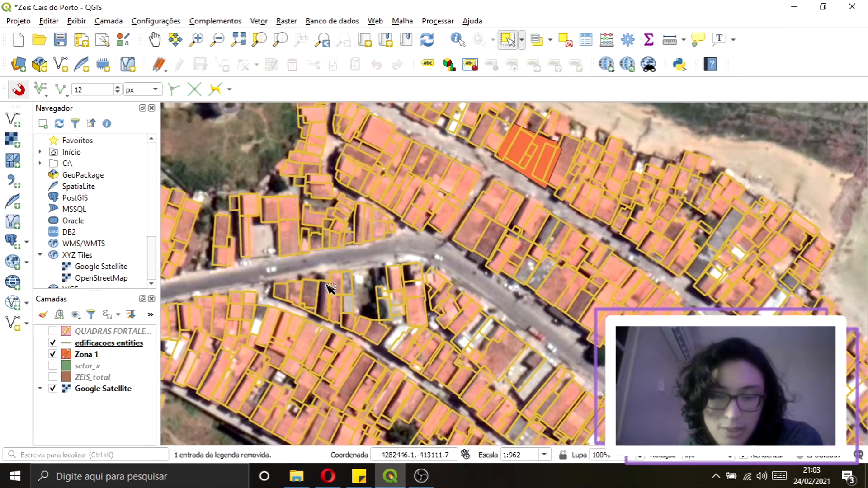
scroll(499, 184, down, 1)
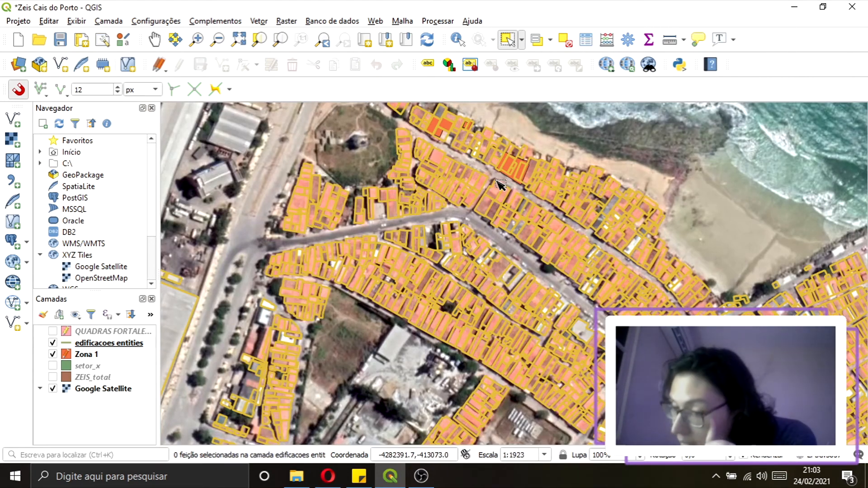
scroll(506, 187, down, 2)
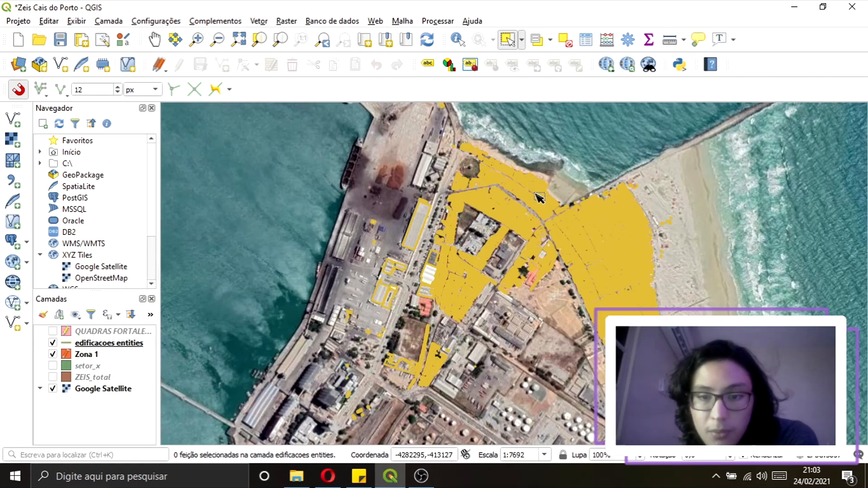
scroll(534, 199, up, 1)
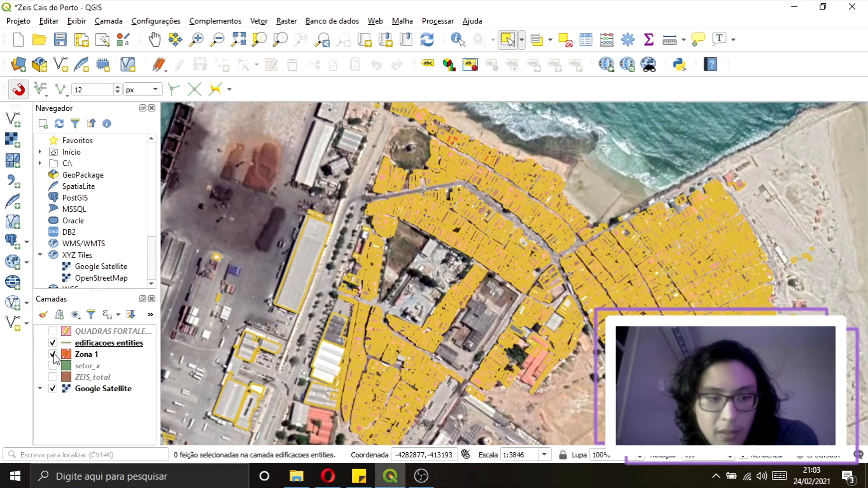
- Hide the edificacoes entities layer, leaving the Zona 1 lots over the satellite image of the settlement
click(53, 344)
drag(513, 176, 450, 233)
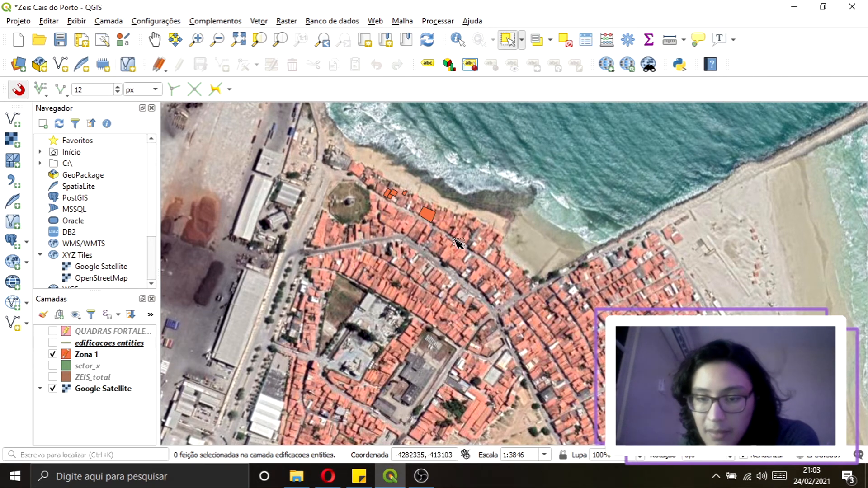
scroll(459, 244, down, 1)
drag(471, 236, 463, 263)
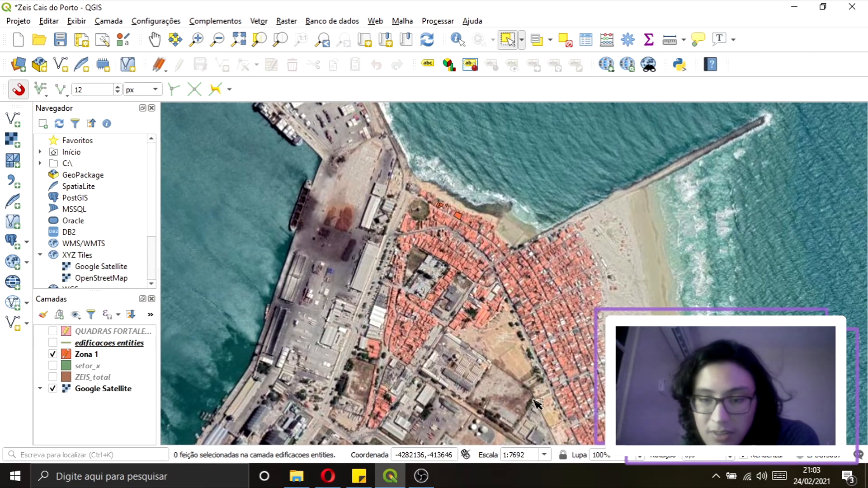
- Examine the settlement's street layout and roof blocks between the port and the beach on the satellite image
drag(519, 428, 355, 200)
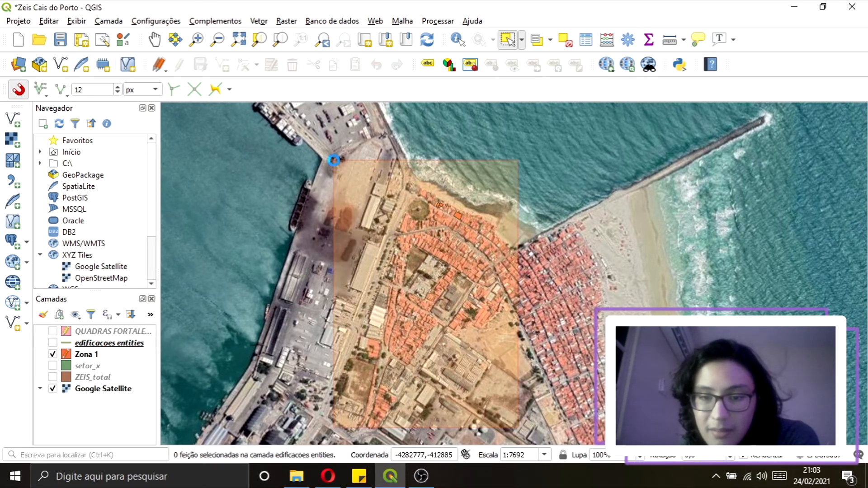
scroll(406, 187, up, 1)
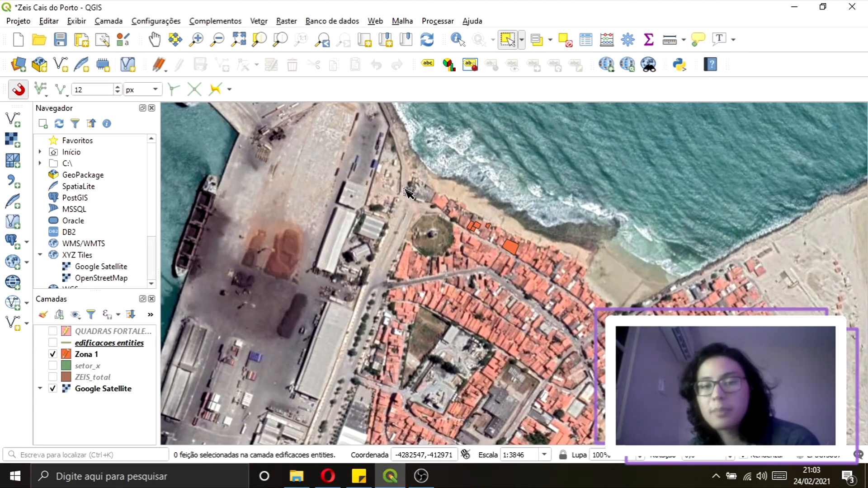
scroll(472, 192, down, 1)
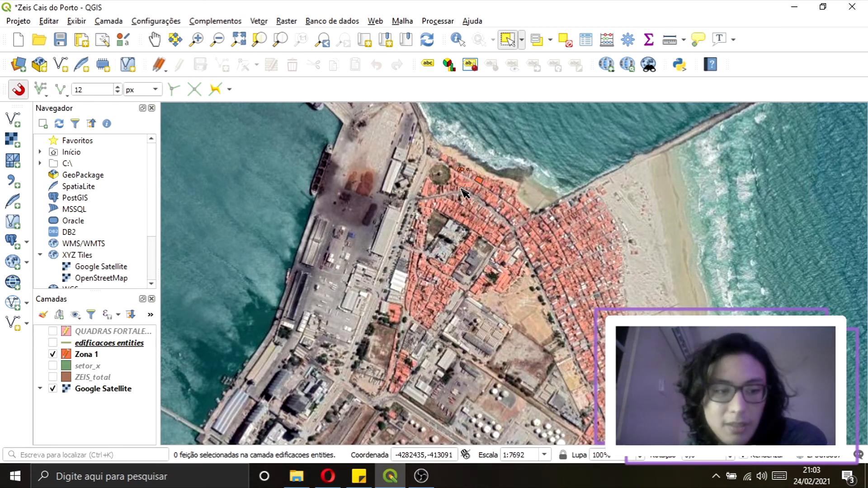
scroll(479, 208, up, 1)
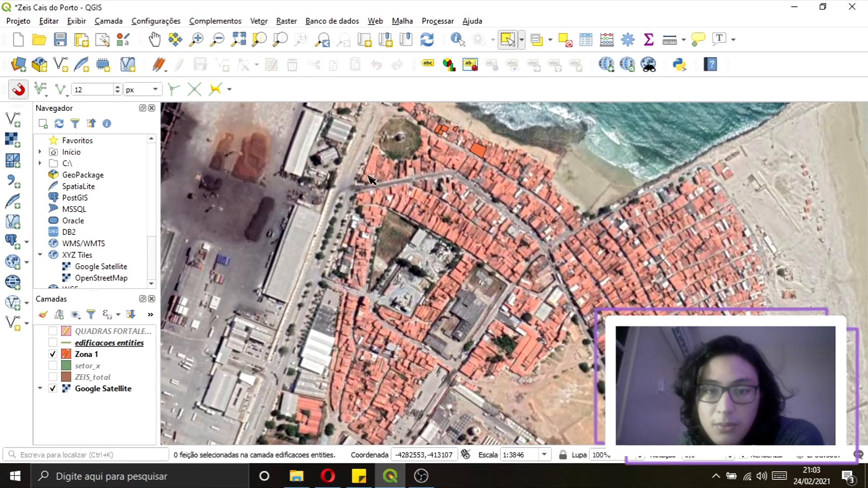
drag(536, 225, 562, 186)
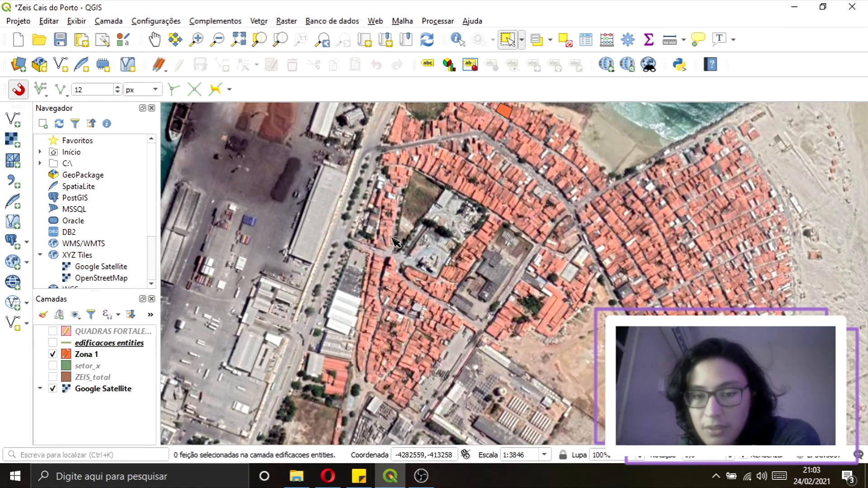
scroll(394, 217, down, 1)
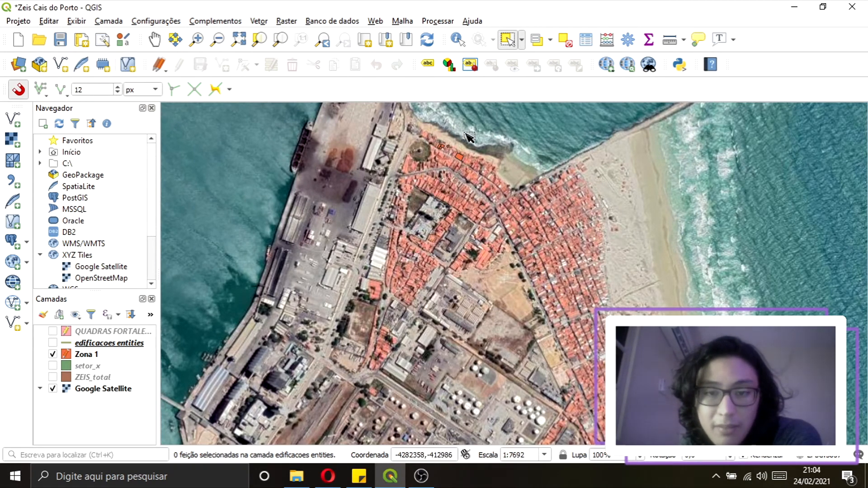
scroll(469, 138, up, 1)
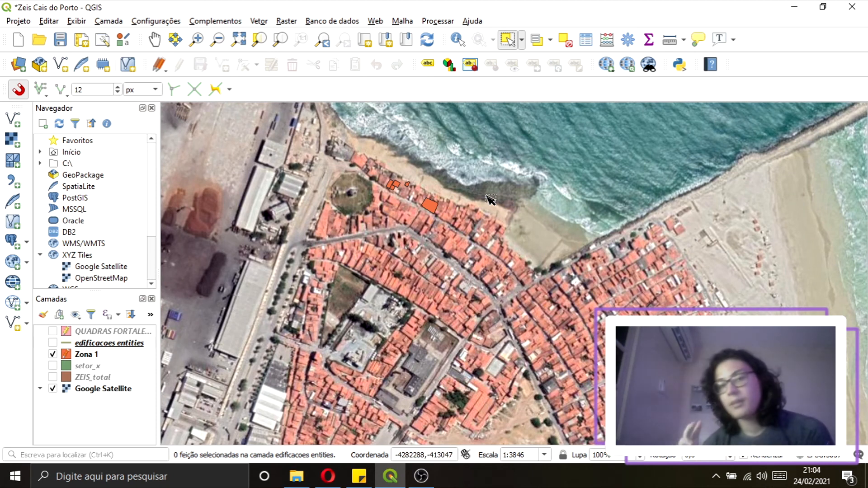
drag(431, 174, 434, 134)
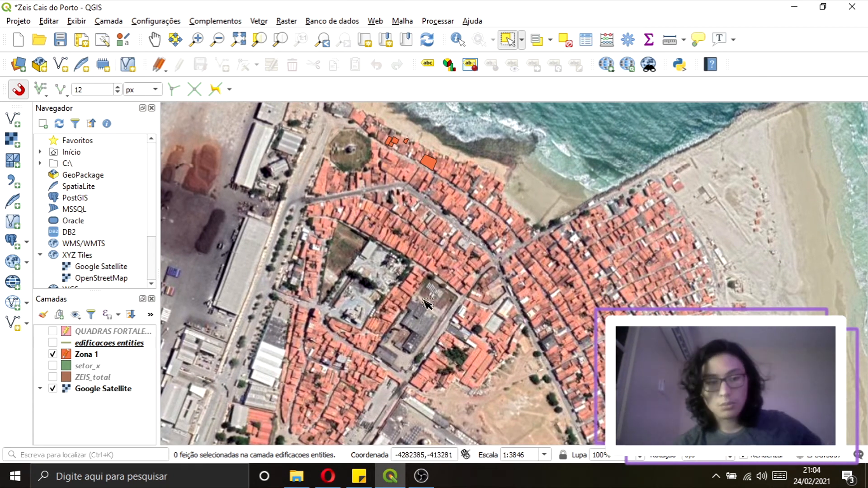
- Show the ZEIS_total layer and hide the Zona 1 layer to display the complete set of lots over the satellite image
click(53, 377)
drag(358, 329, 366, 324)
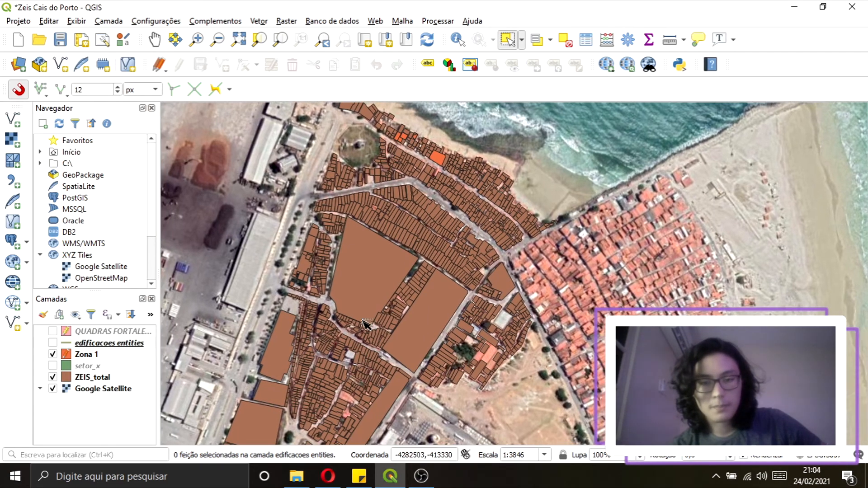
click(52, 354)
click(68, 343)
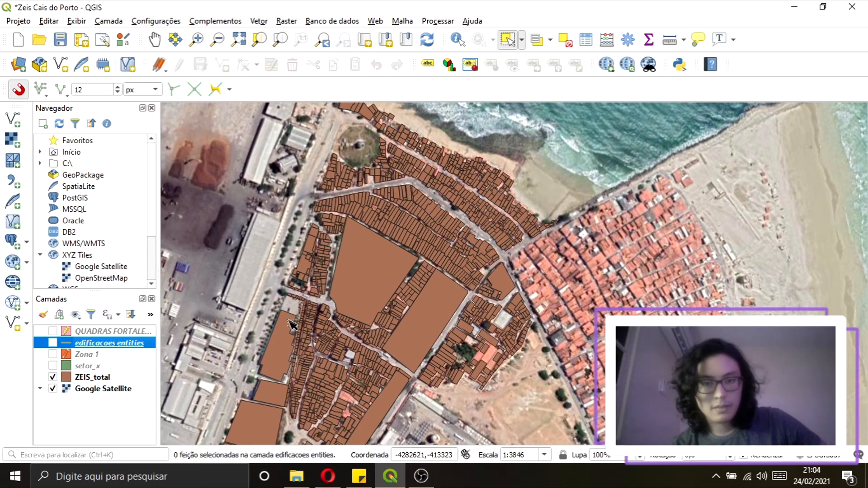
scroll(367, 318, down, 1)
scroll(409, 216, up, 2)
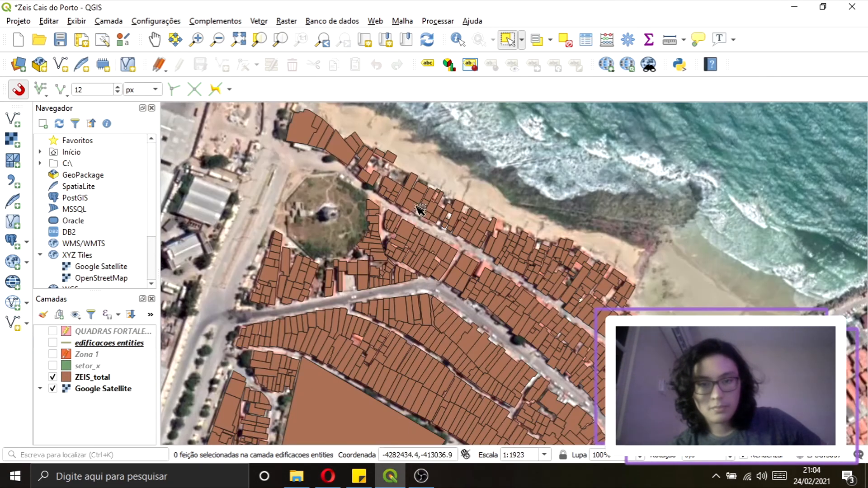
- Examine the ZEIS_total lots against the satellite image, from the beachfront rows to the whole settlement
scroll(420, 210, up, 2)
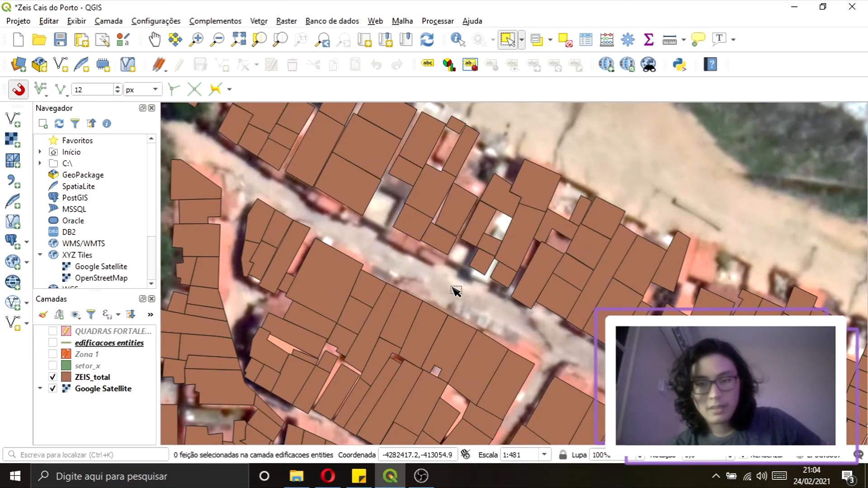
scroll(447, 287, down, 2)
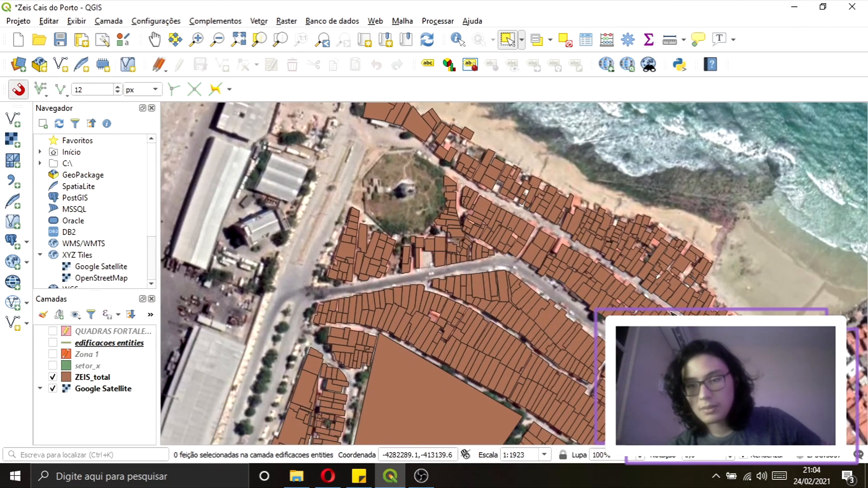
scroll(674, 313, up, 2)
scroll(600, 309, down, 1)
drag(380, 243, 512, 350)
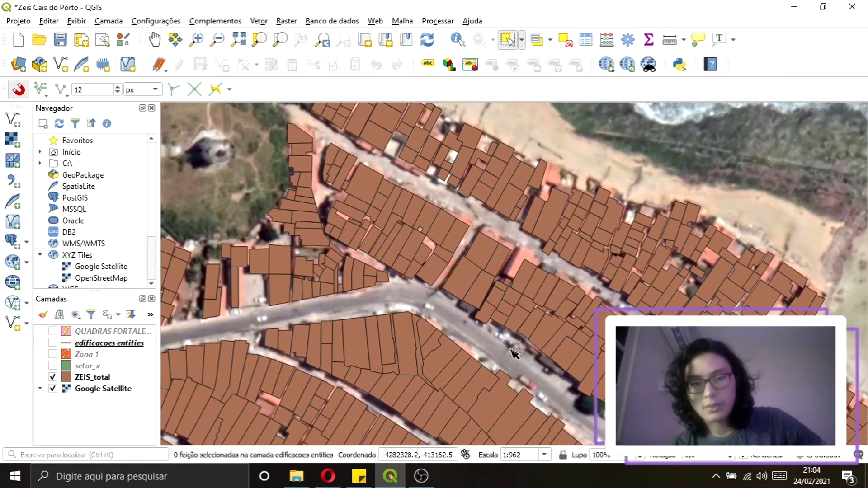
drag(316, 267, 368, 249)
scroll(424, 244, down, 1)
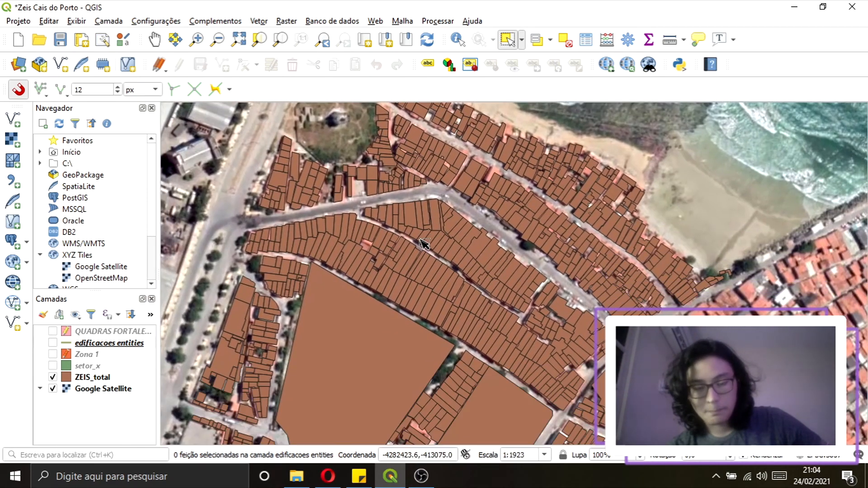
scroll(416, 142, down, 1)
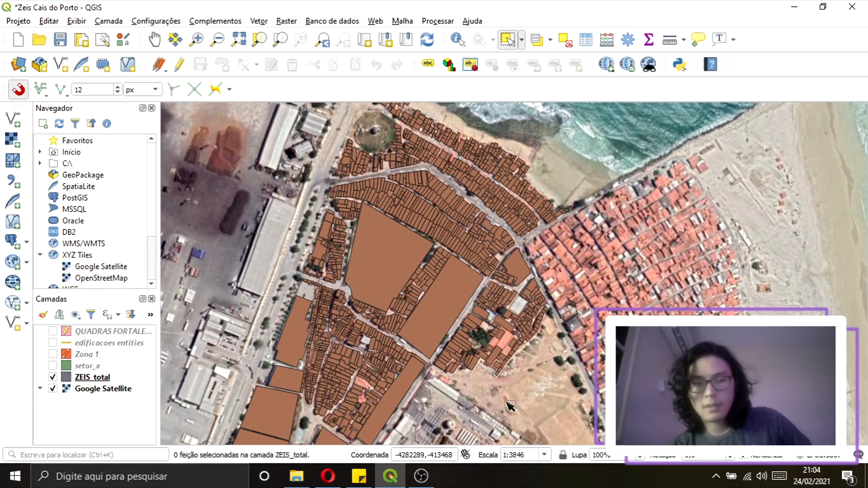
- Open the ZEIS_total layer's attribute table and sort the records by id in descending order
click(95, 378)
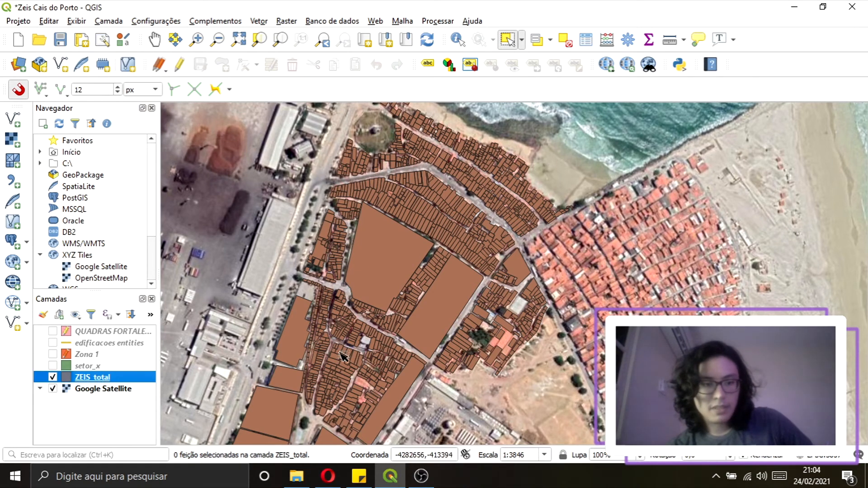
click(585, 40)
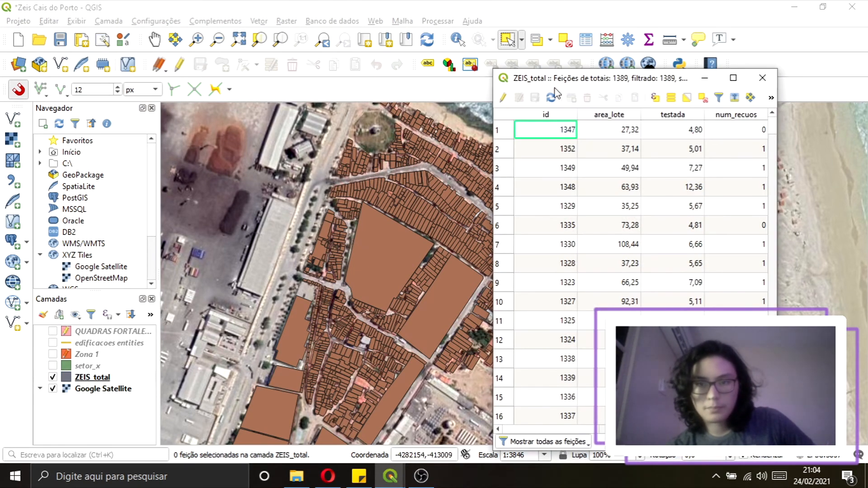
click(547, 117)
click(562, 116)
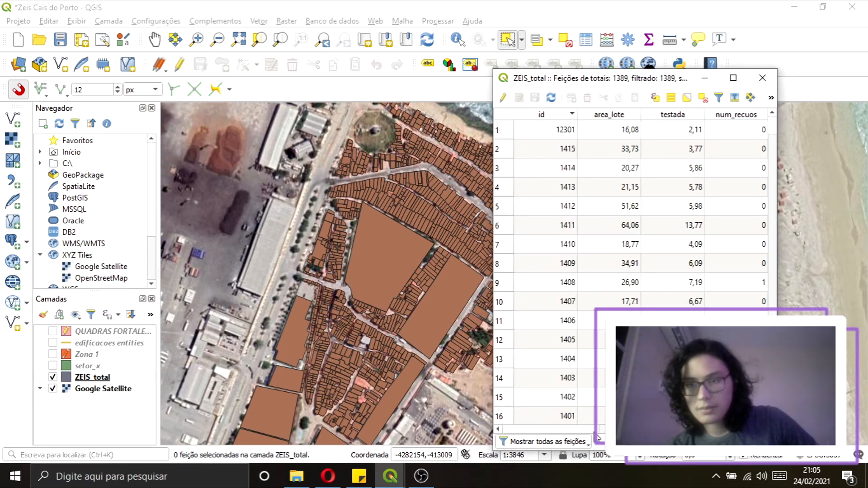
- Review the remaining ZEIS_total attribute columns through rede_agua, and close the table
scroll(595, 429, right, 1)
scroll(596, 429, right, 3)
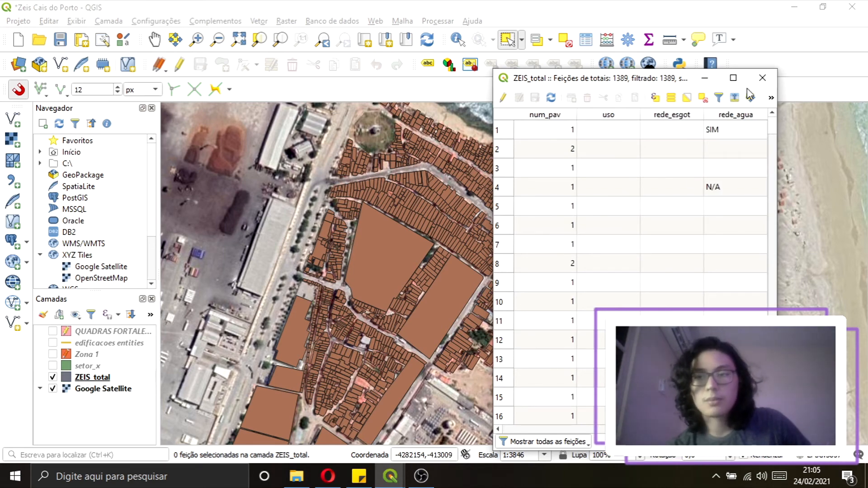
click(762, 78)
- Open the attribute table of the setor_x layer
click(99, 366)
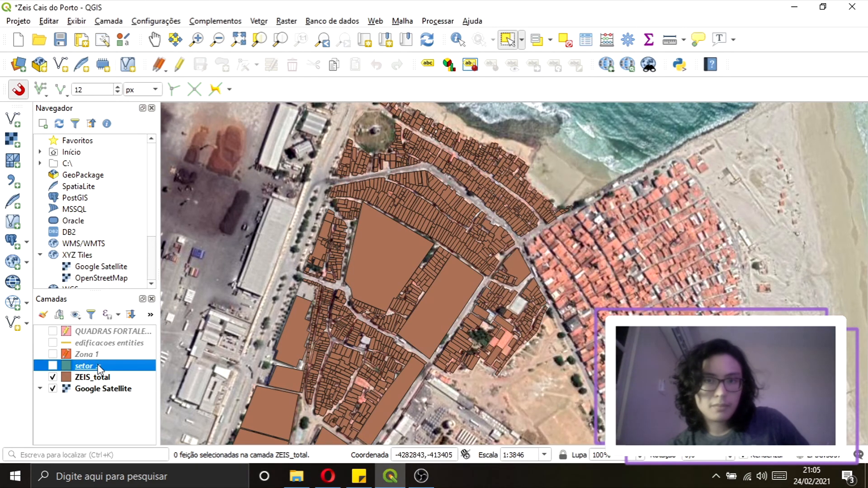
double_click(99, 366)
click(655, 45)
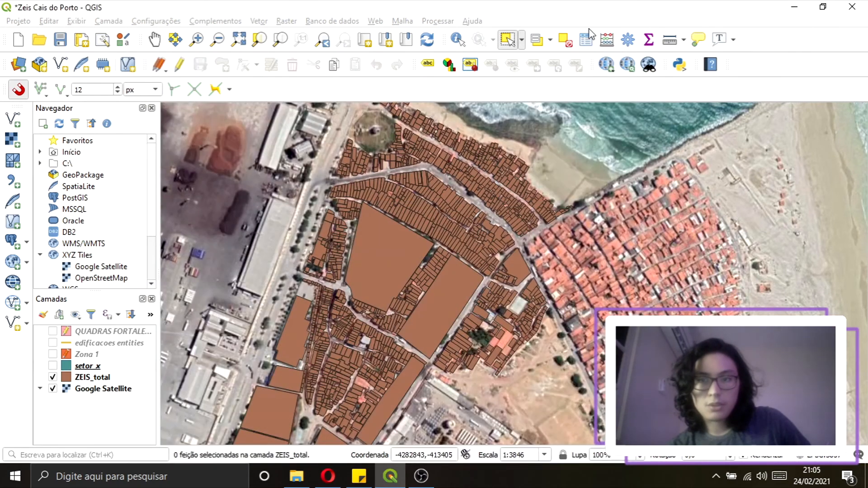
click(586, 41)
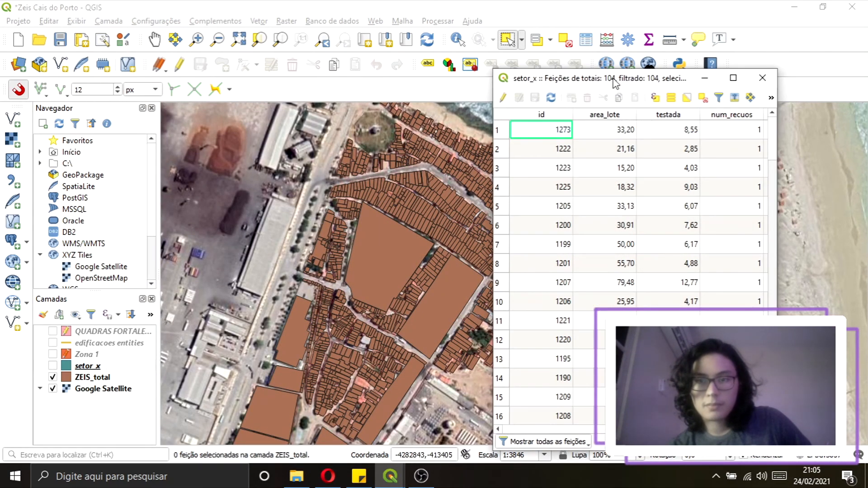
- Review the setor_x attribute columns through rede_agua and return to the id column
drag(615, 83, 542, 40)
scroll(556, 387, right, 1)
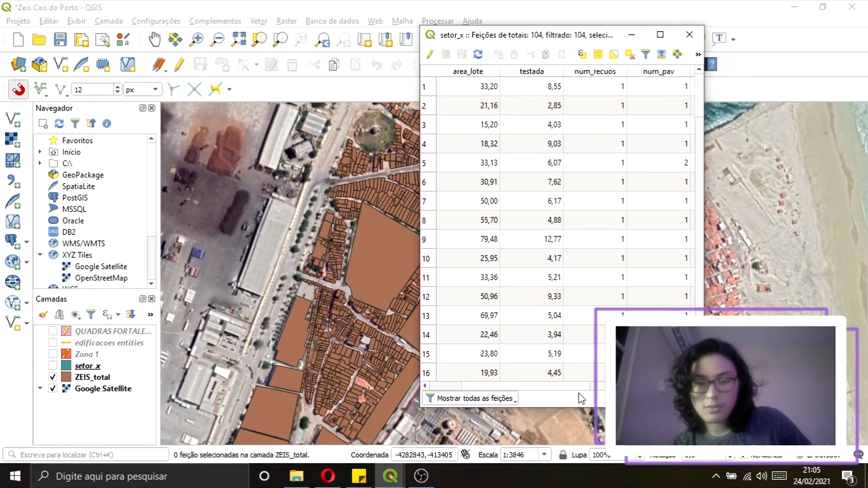
scroll(581, 393, right, 3)
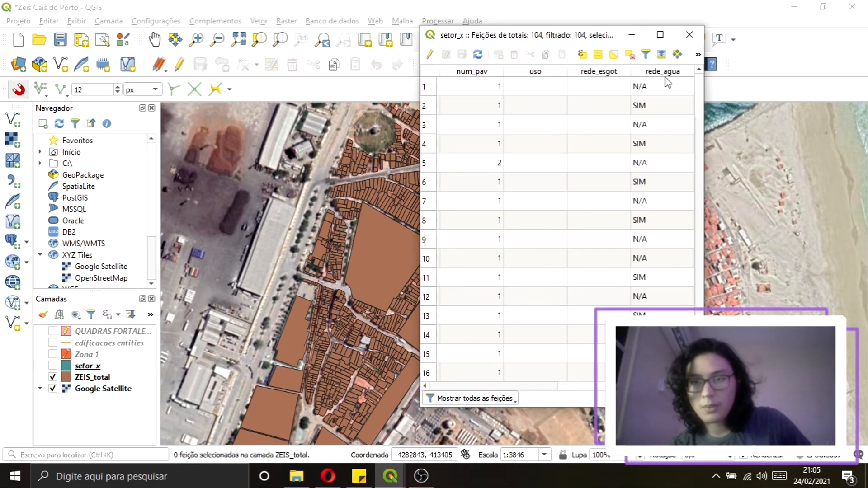
scroll(488, 361, left, 4)
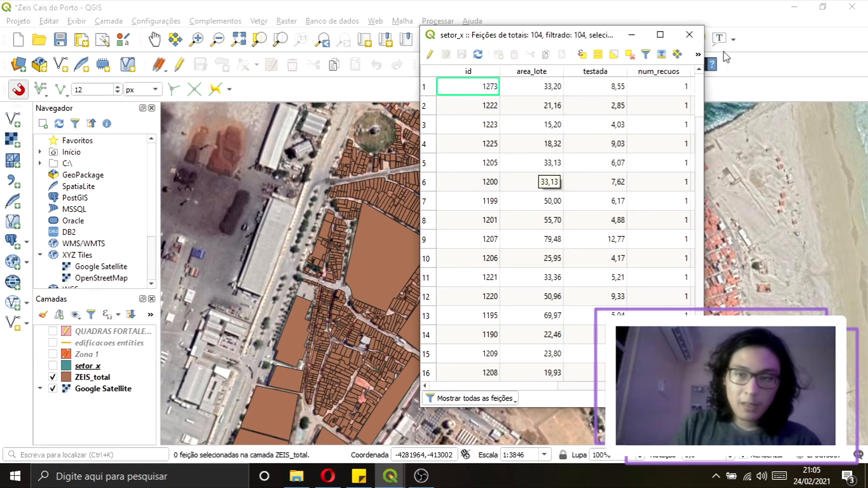
- Reposition the setor_x table beside the lots and go through its fields from id to rede_esgot and back
drag(597, 43, 769, 66)
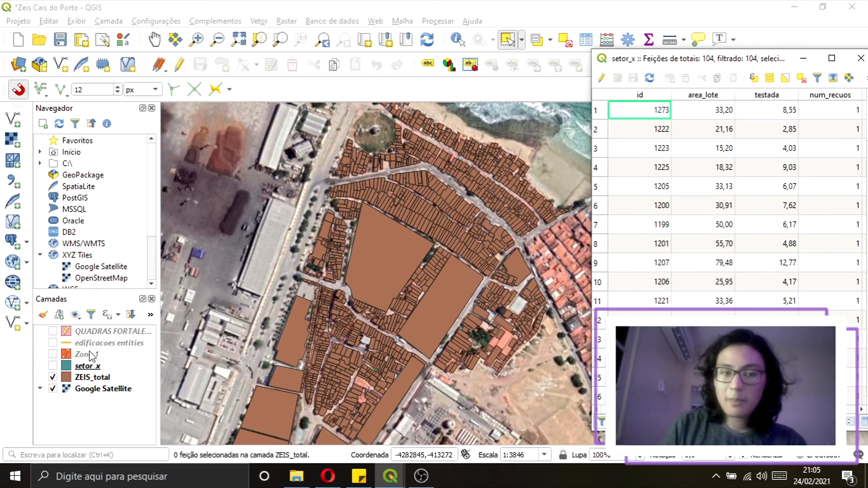
drag(771, 66, 674, 81)
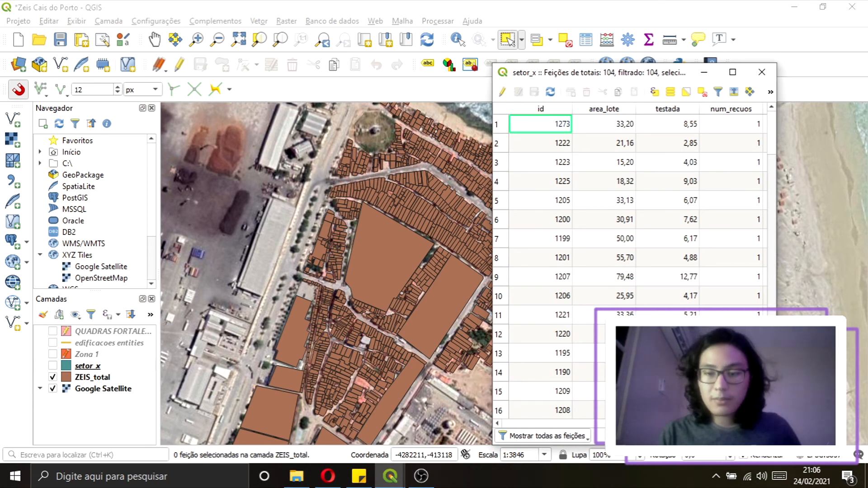
key(Right)
key(Right)
key(Right)
key(Right)
key(Right)
key(Right)
key(Right)
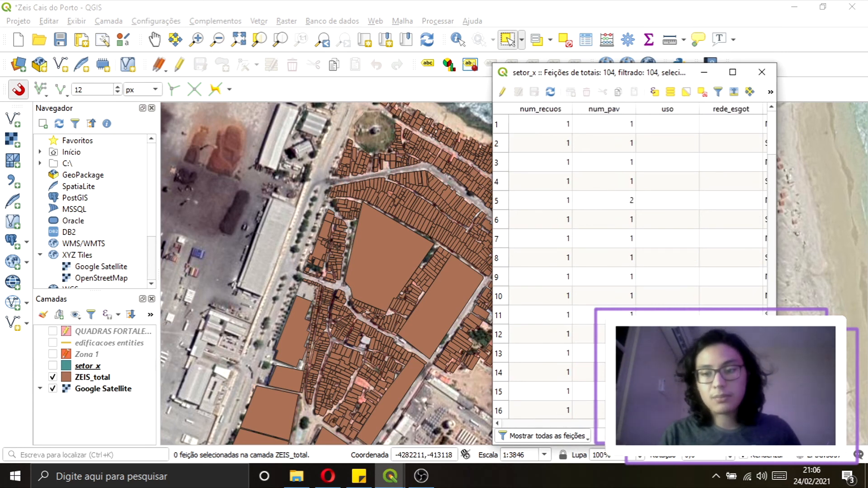
key(Home)
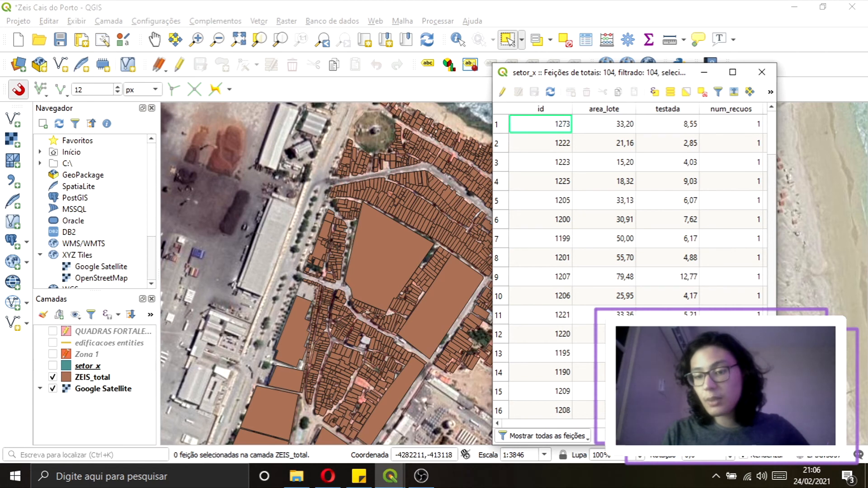
- Examine the setor_x fields once more, including testada, num_recuos, num_pav and uso, with more of the map uncovered, and close the table
key(Right)
key(Right)
key(Right)
key(Right)
key(Right)
key(Right)
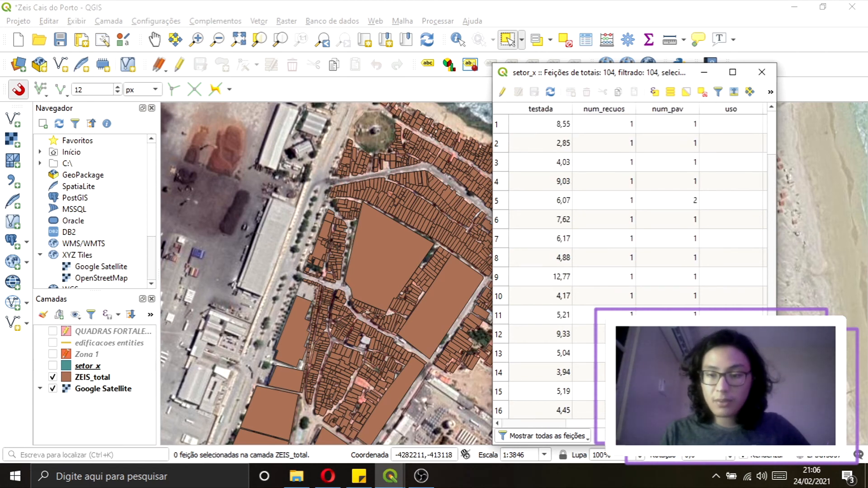
drag(630, 72, 686, 64)
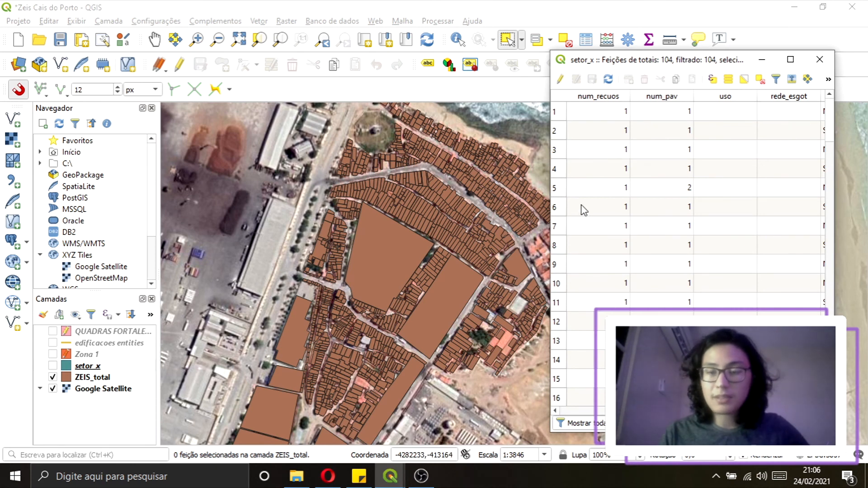
key(Home)
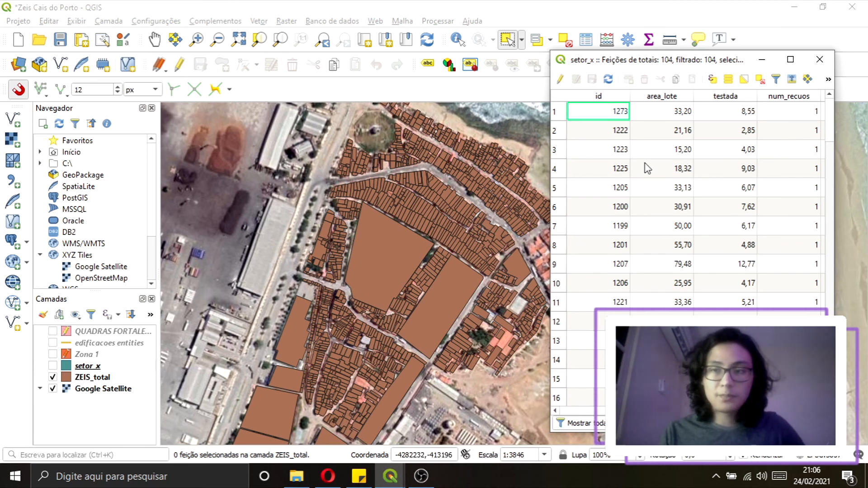
click(827, 62)
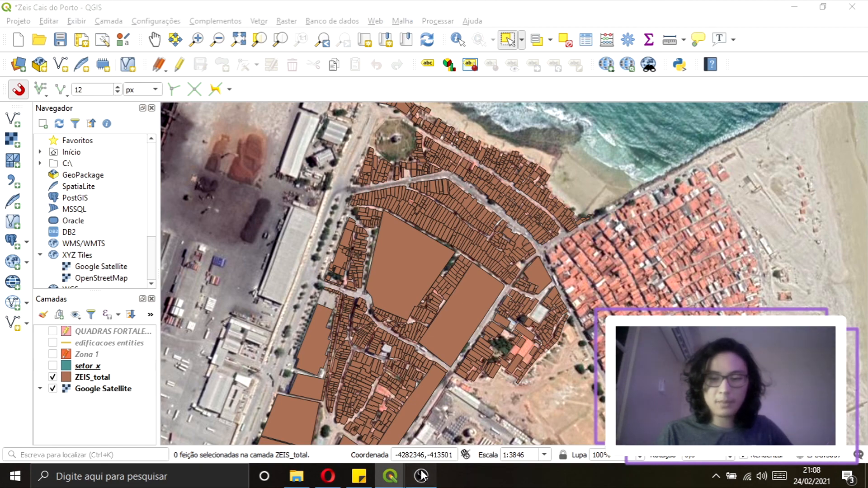
click(421, 476)
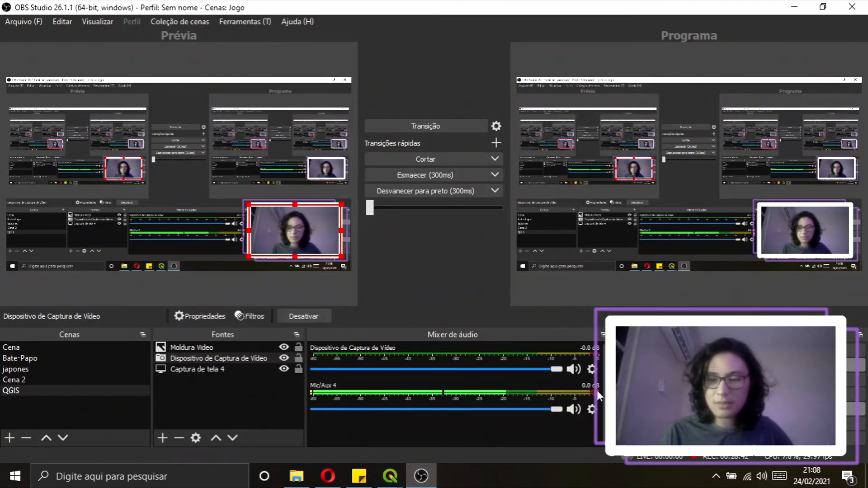